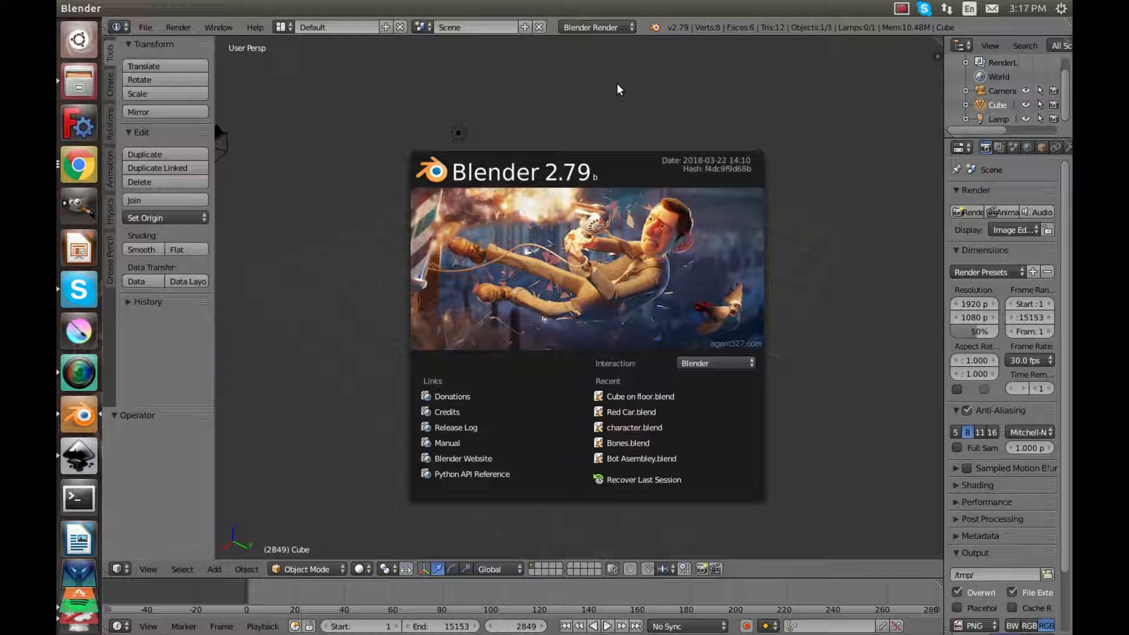
- Dismiss the splash screen and delete the default cube from the scene
click(617, 89)
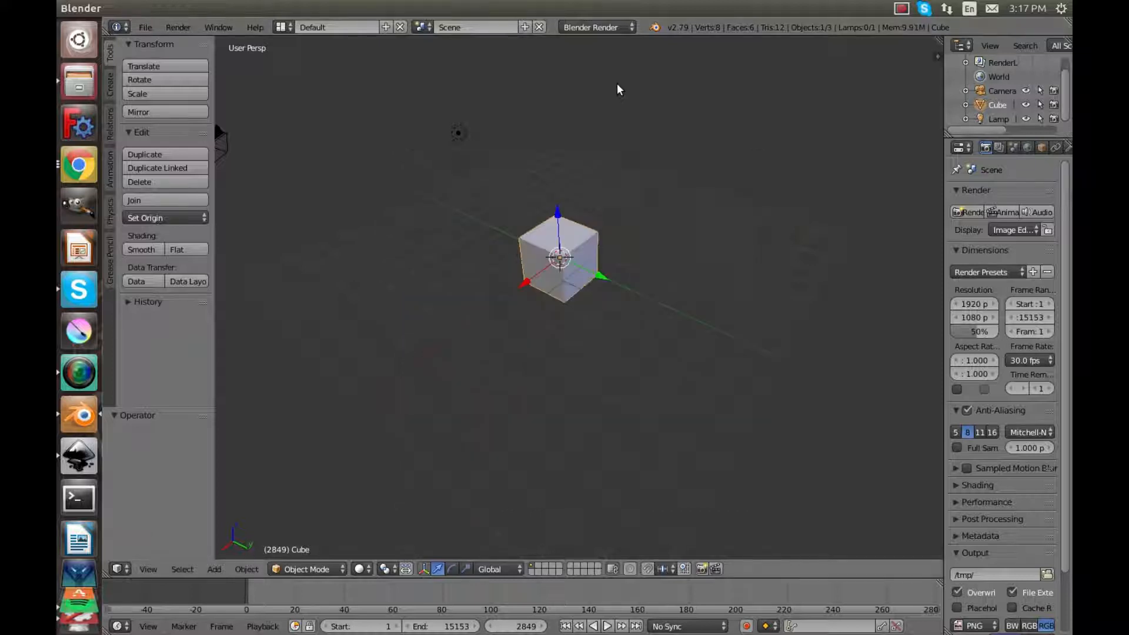
key(x)
click(570, 253)
- Switch the 3D view to the Movie Clip Editor and open MVI_8250.MOV from the Cube on floor folder
click(118, 569)
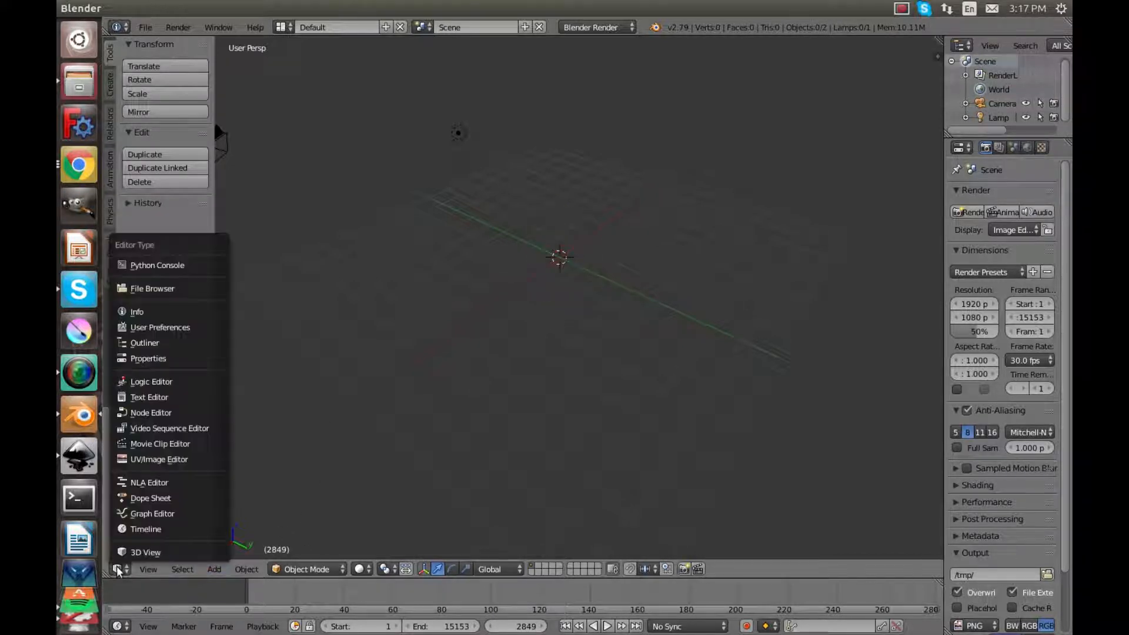
click(151, 444)
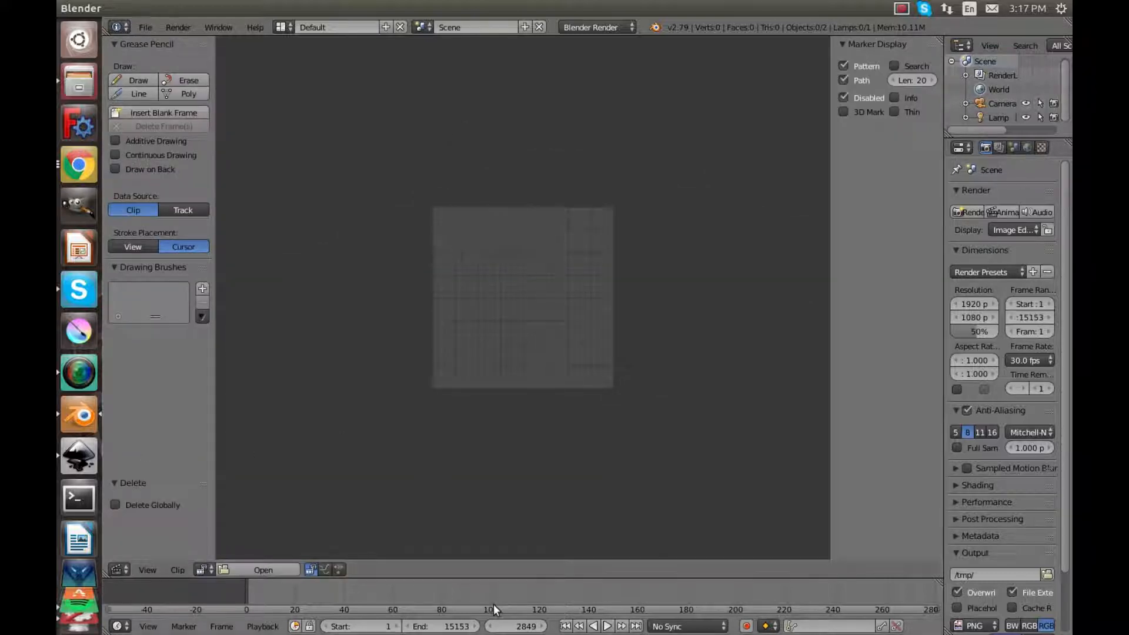
click(288, 567)
click(160, 272)
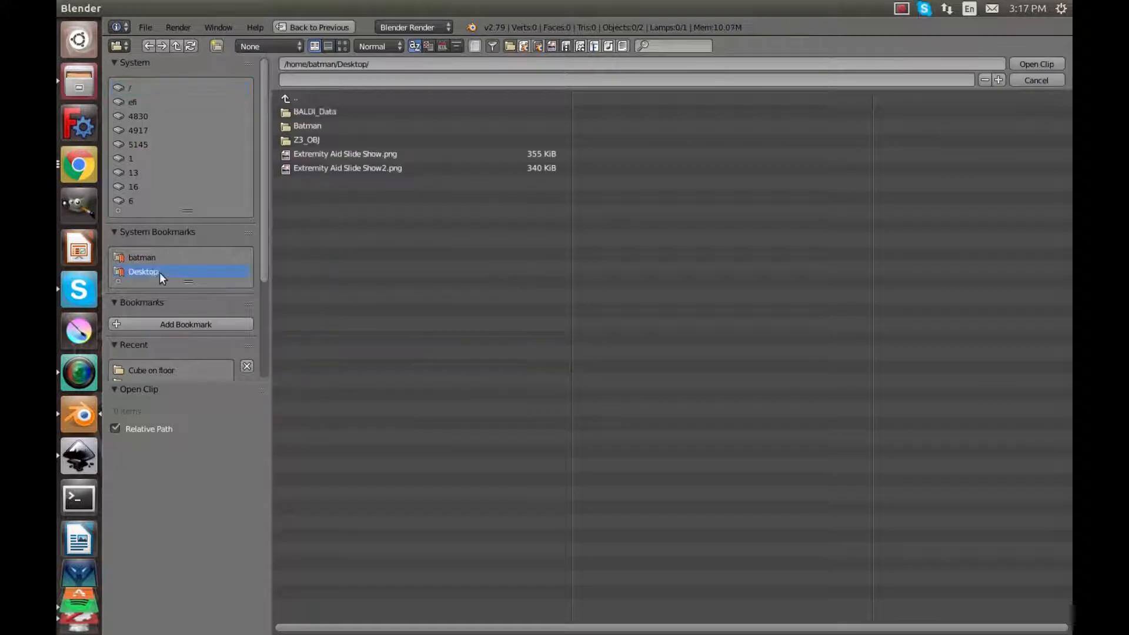
double_click(313, 125)
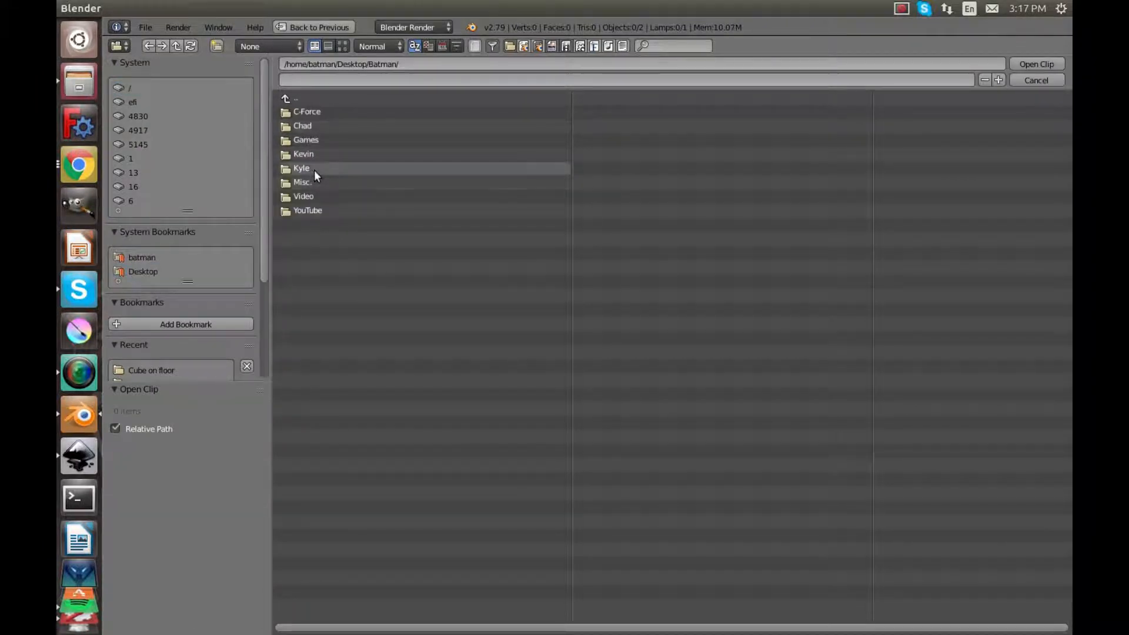
double_click(310, 154)
double_click(306, 111)
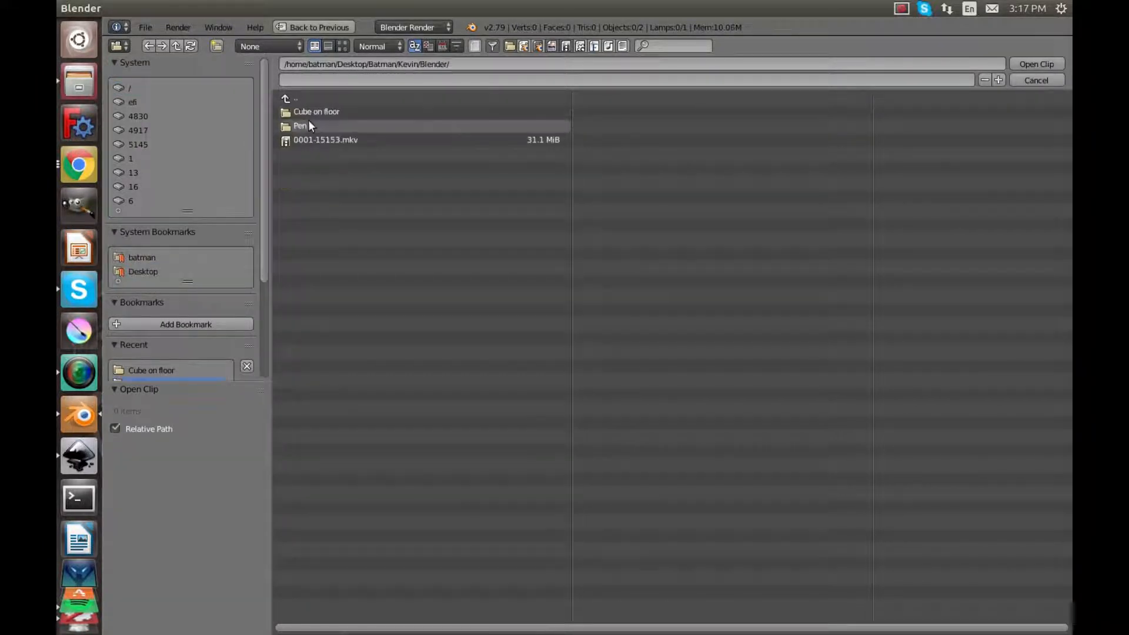
double_click(308, 110)
double_click(310, 139)
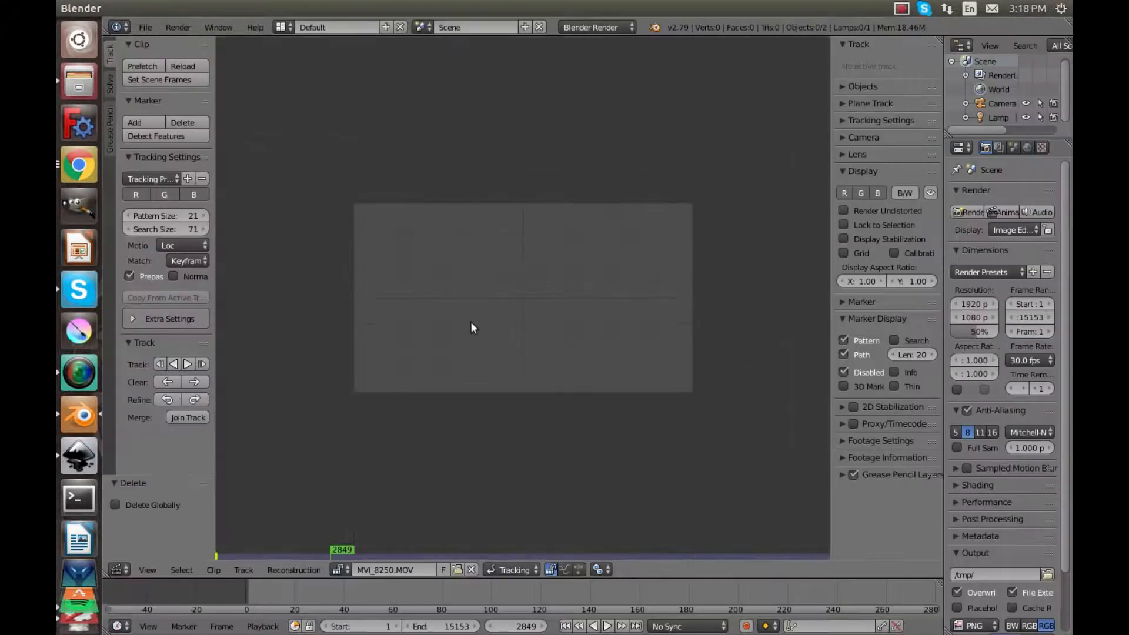
- Set the scene's end frame to 390
scroll(471, 322, up, 1)
click(429, 627)
text(1515)
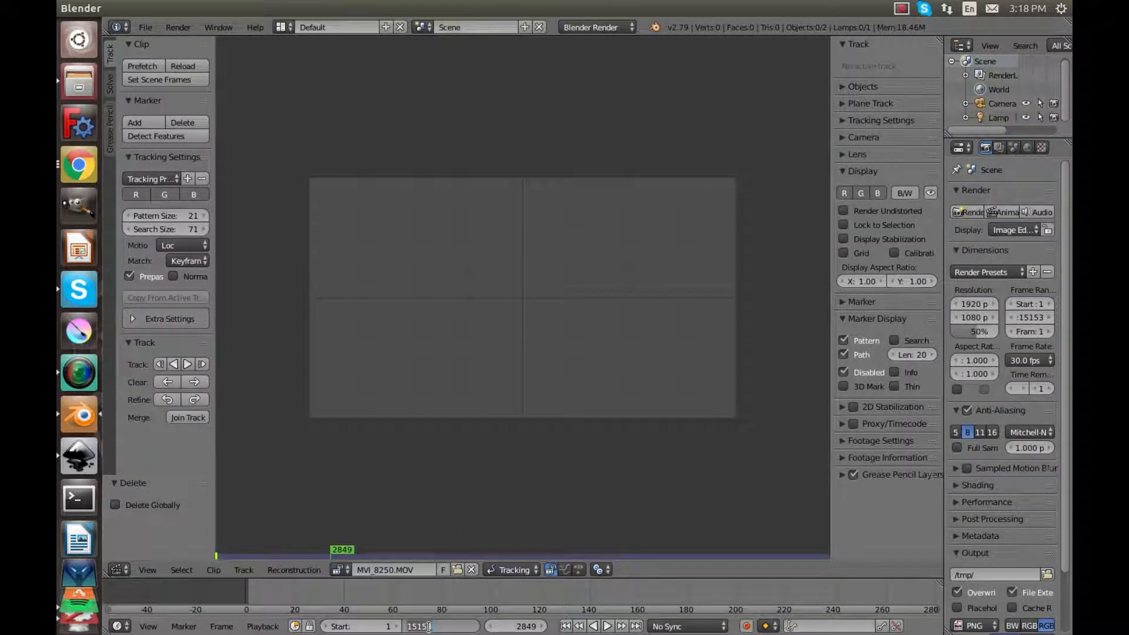
text(30)
key(Return)
- Play the floor footage through to its last frame to preview the camera movement, and stop the playback
key(alt+a)
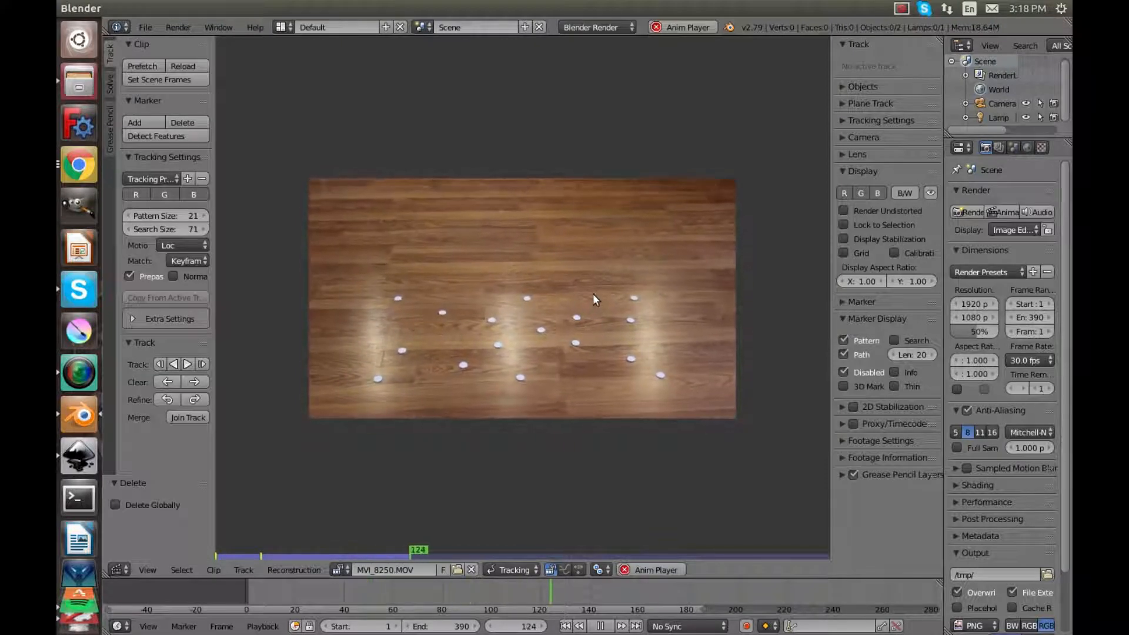
click(608, 626)
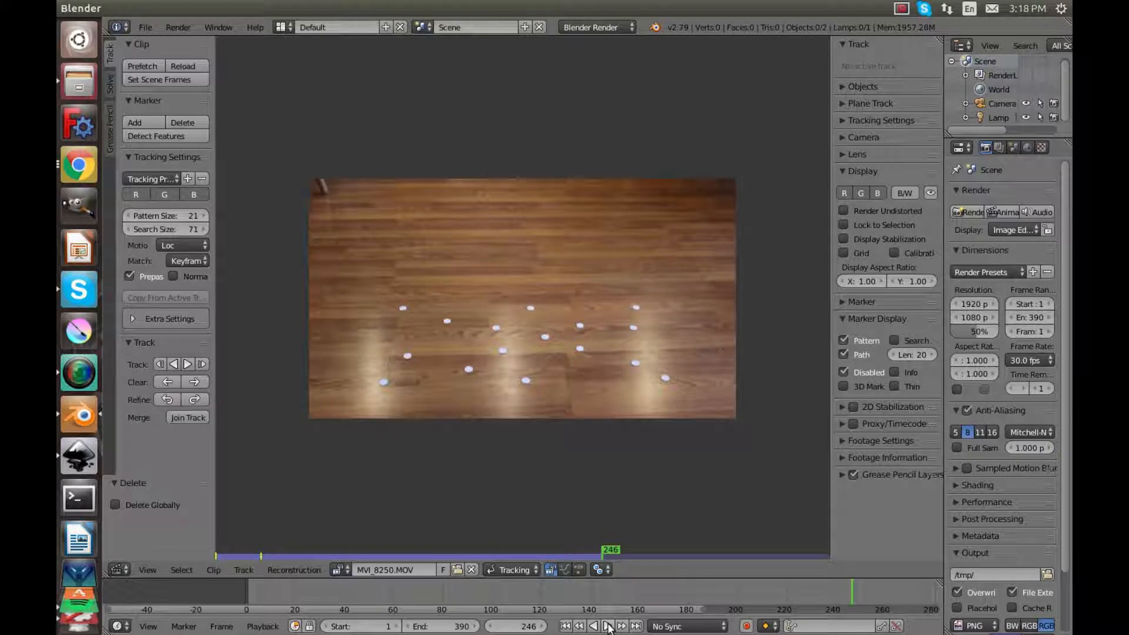
click(609, 627)
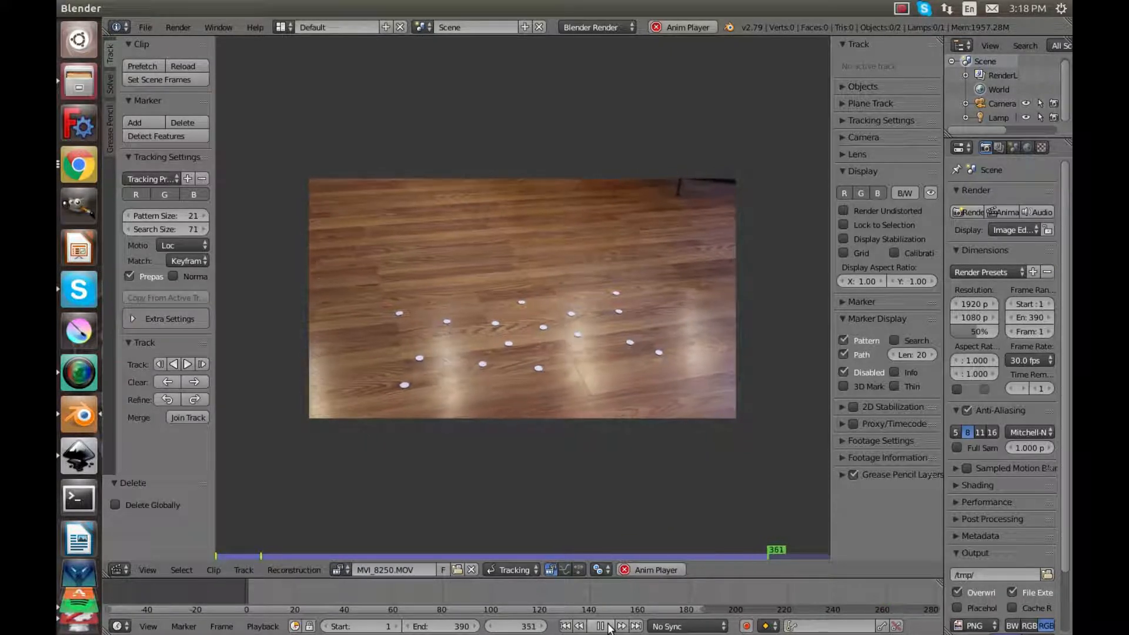
click(608, 627)
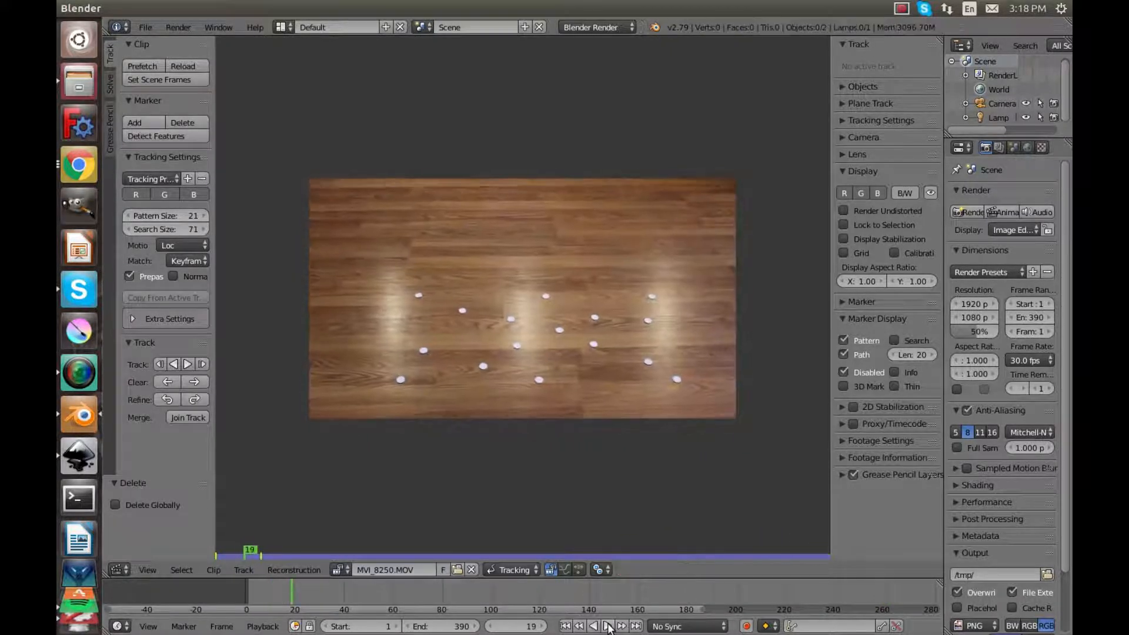
- Set the current frame back to 1
click(515, 626)
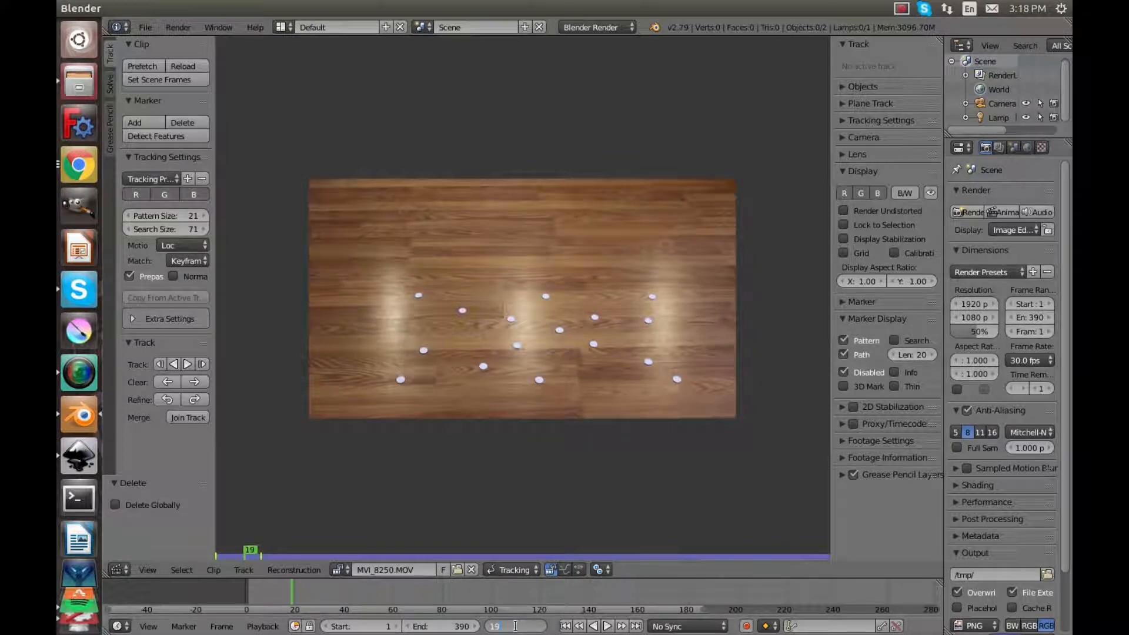
text(1)
key(Return)
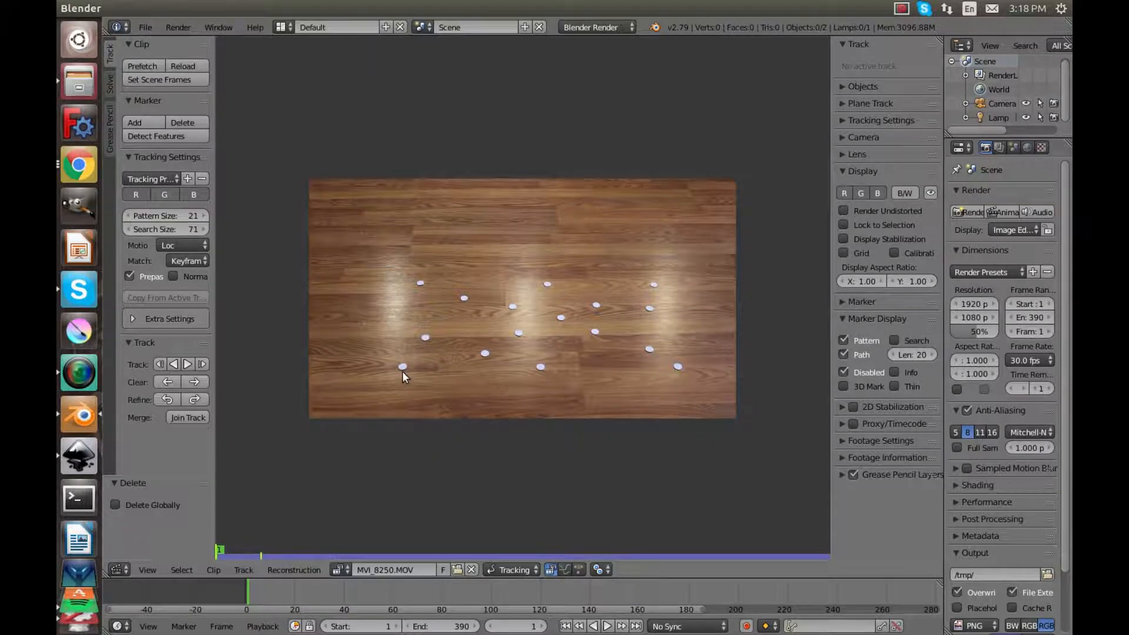
- Try positioning and enlarging a tracking marker over the lower-left white dot on the floor, and delete it
scroll(403, 372, up, 3)
middle_drag(402, 371, 677, 324)
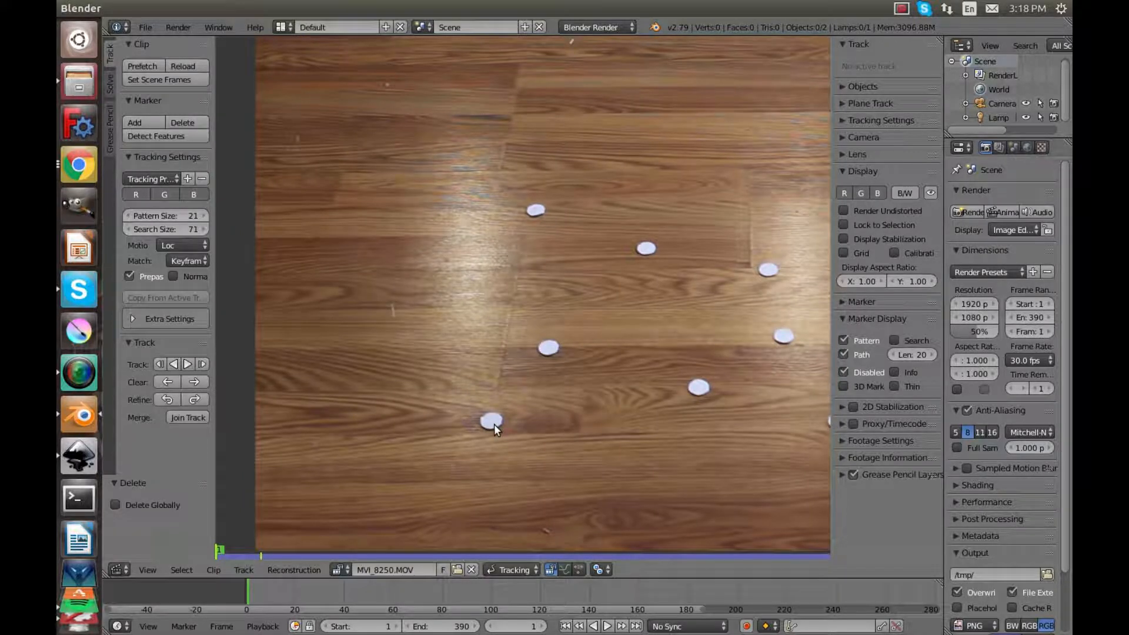
ctrl+click(491, 421)
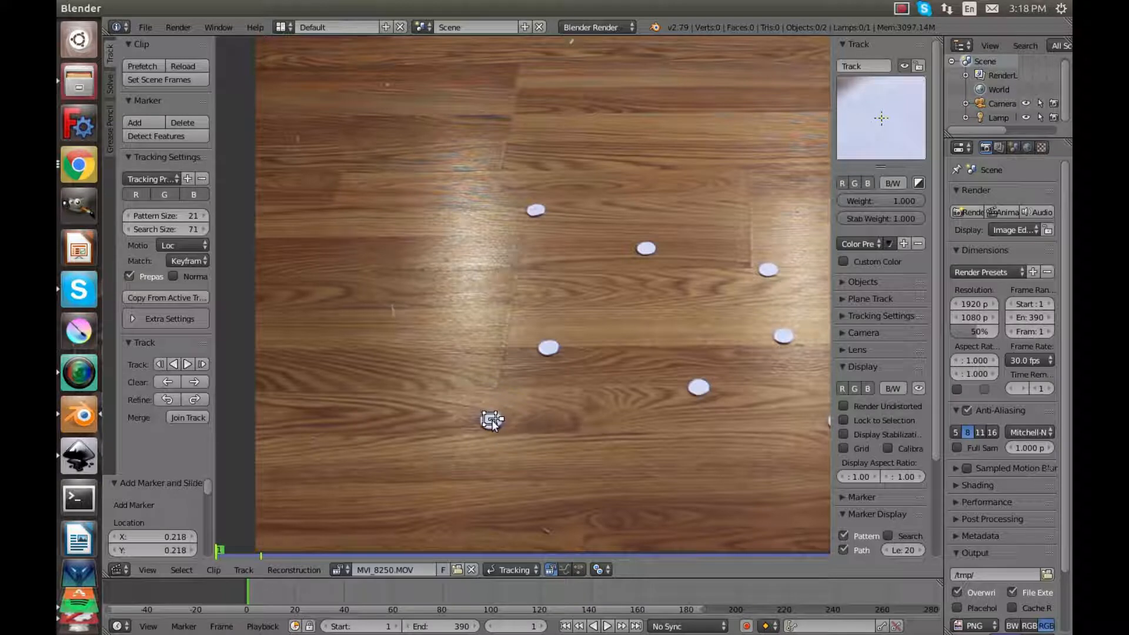
key(g)
click(494, 423)
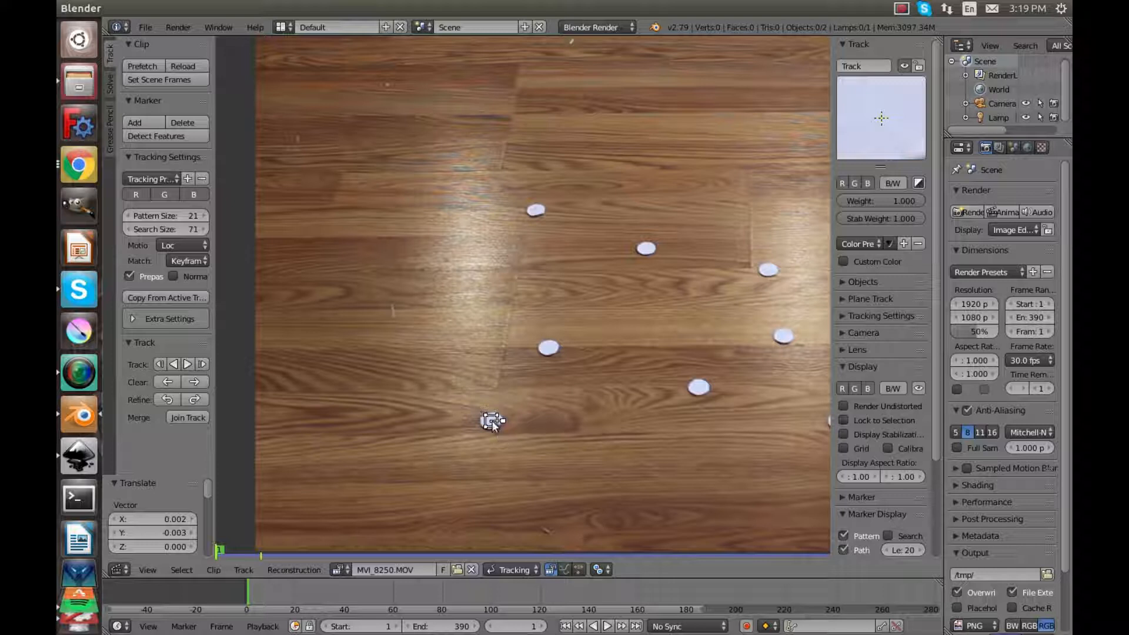
key(g)
click(497, 426)
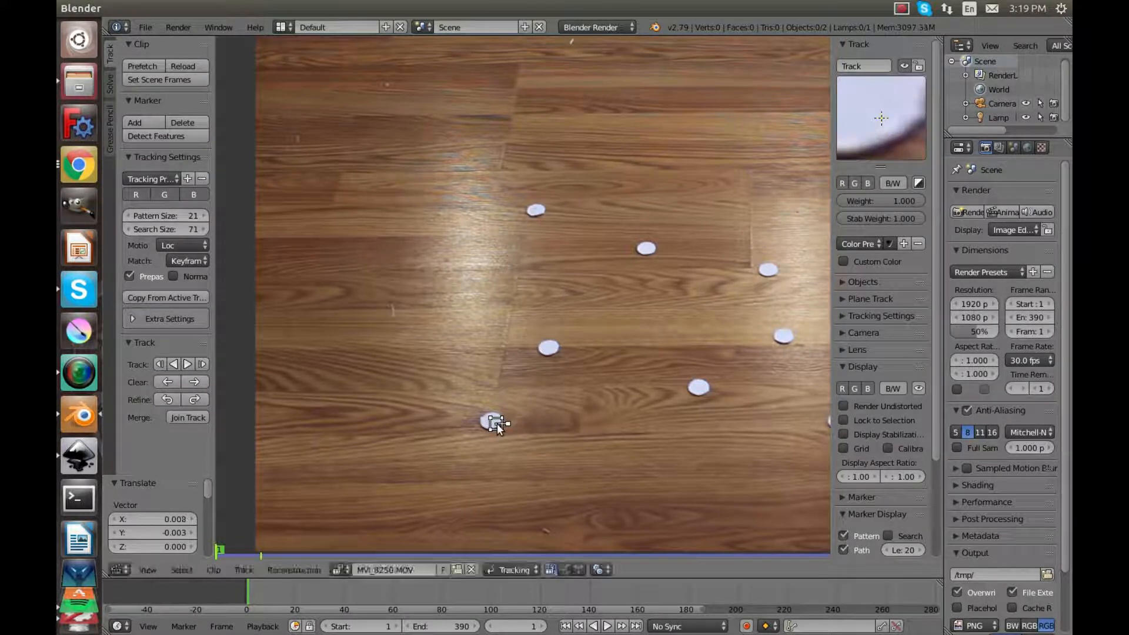
key(s)
click(504, 434)
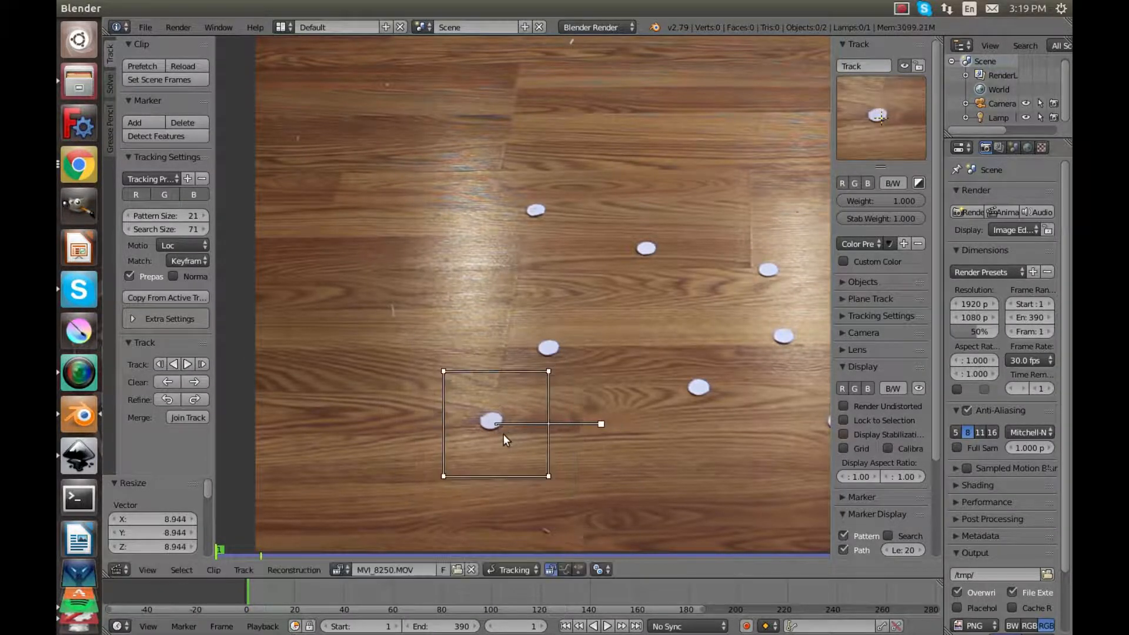
key(x)
click(534, 426)
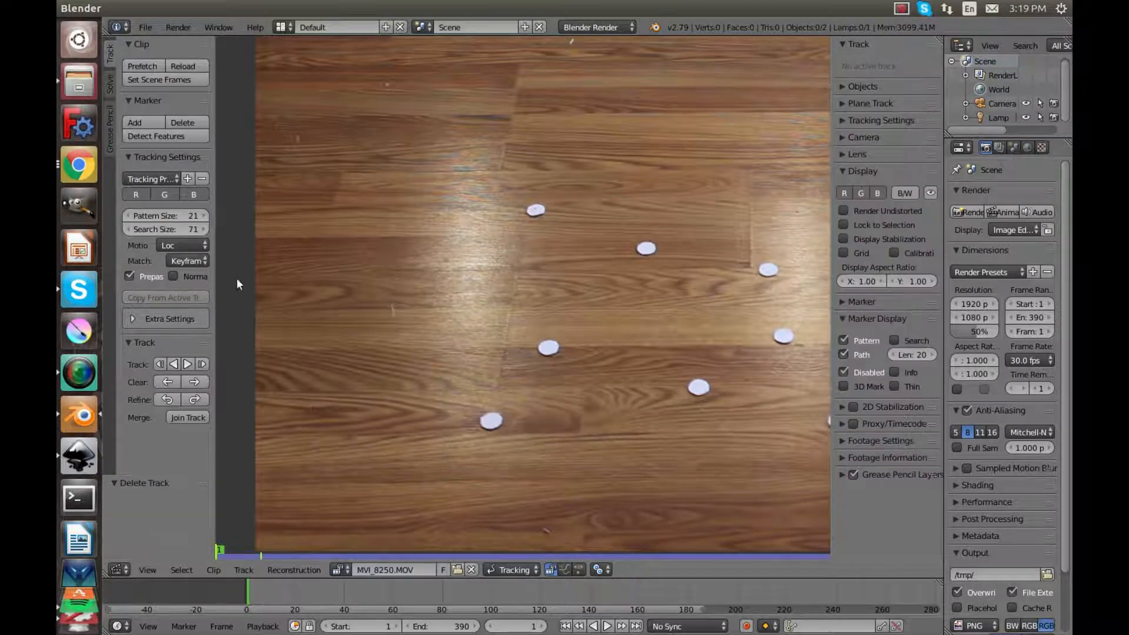
- Try a tracking marker with a pattern size of 27 on the lower-left dot, and delete it
drag(203, 214, 219, 213)
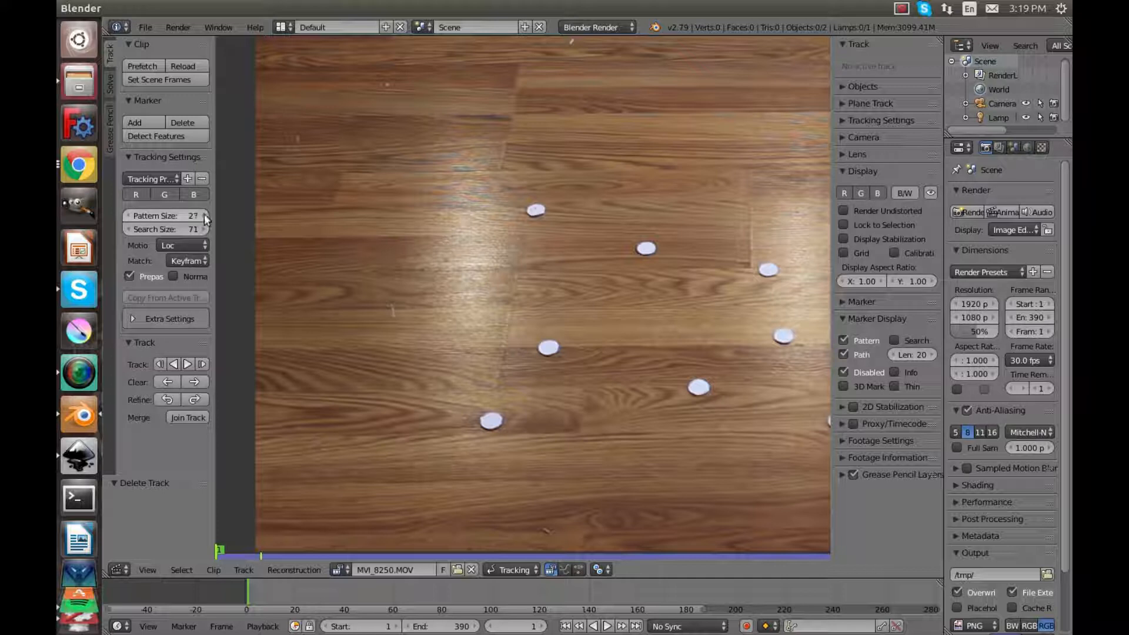
ctrl+click(492, 422)
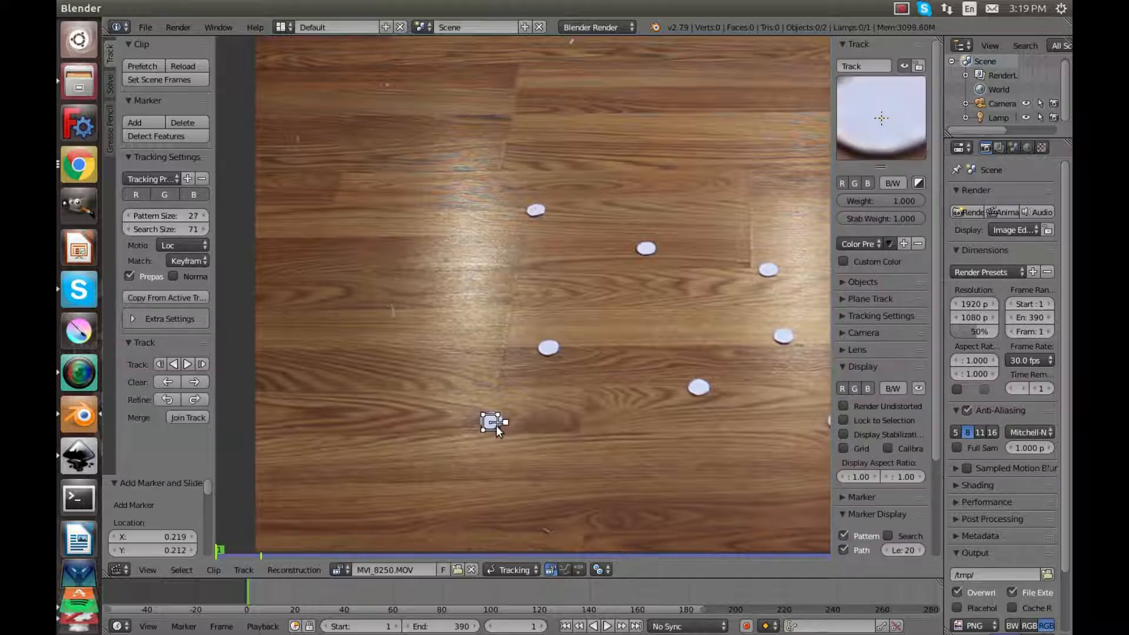
key(x)
click(498, 425)
- Set the tracking pattern size to 34
click(205, 217)
click(205, 217)
click(205, 217)
click(205, 217)
click(205, 217)
click(205, 217)
click(204, 217)
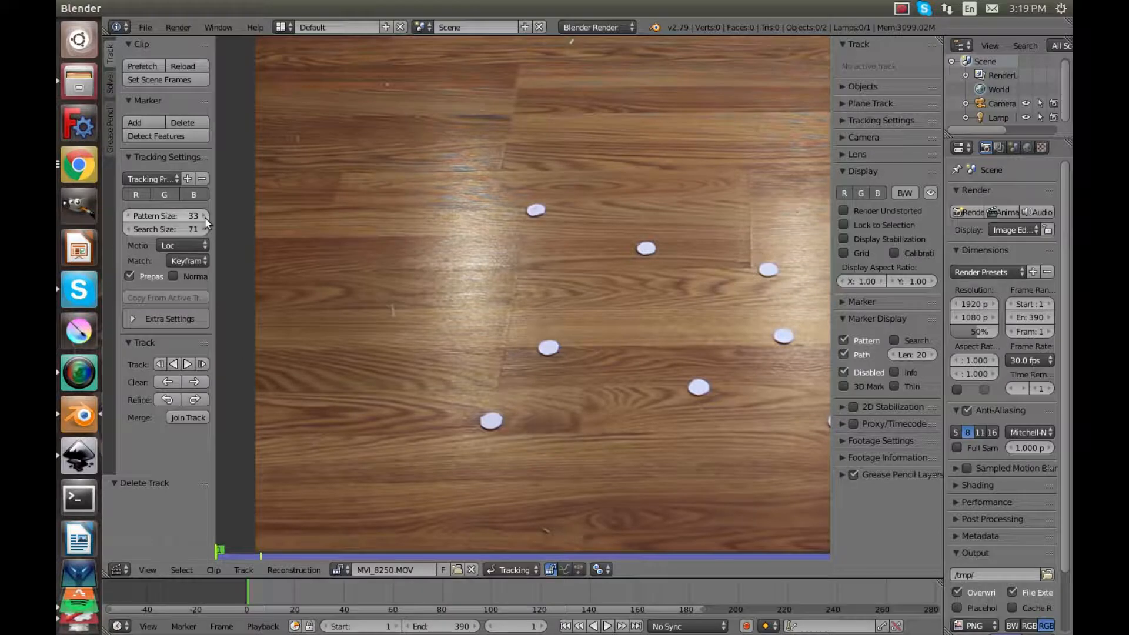
- Add a tracking marker on the lower-left white dot and centre it over the dot
ctrl+click(493, 420)
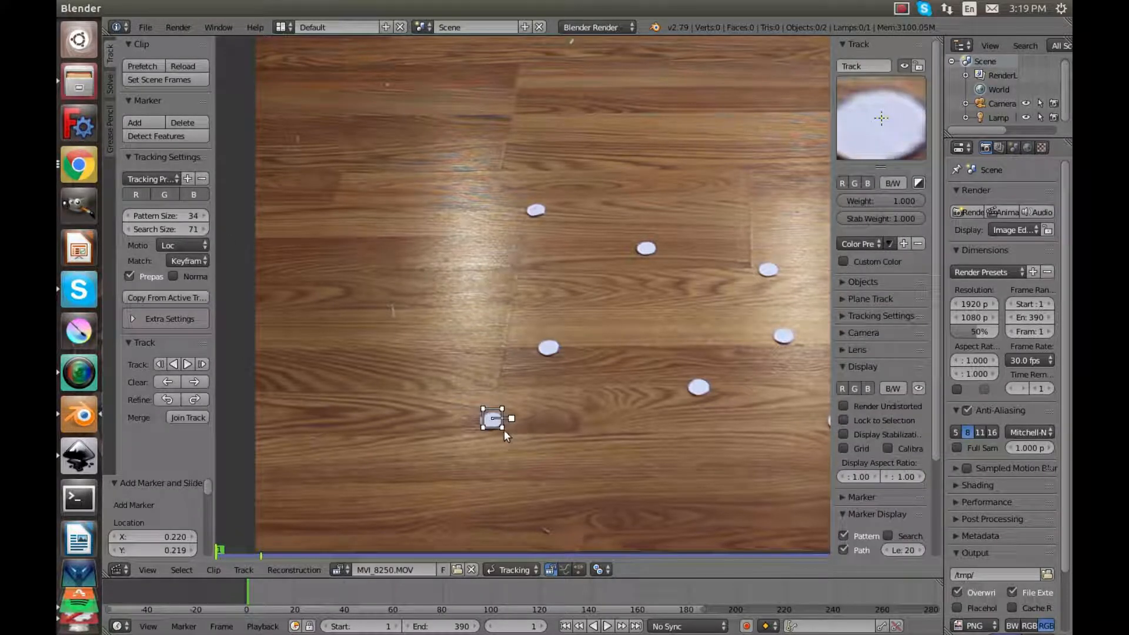
key(g)
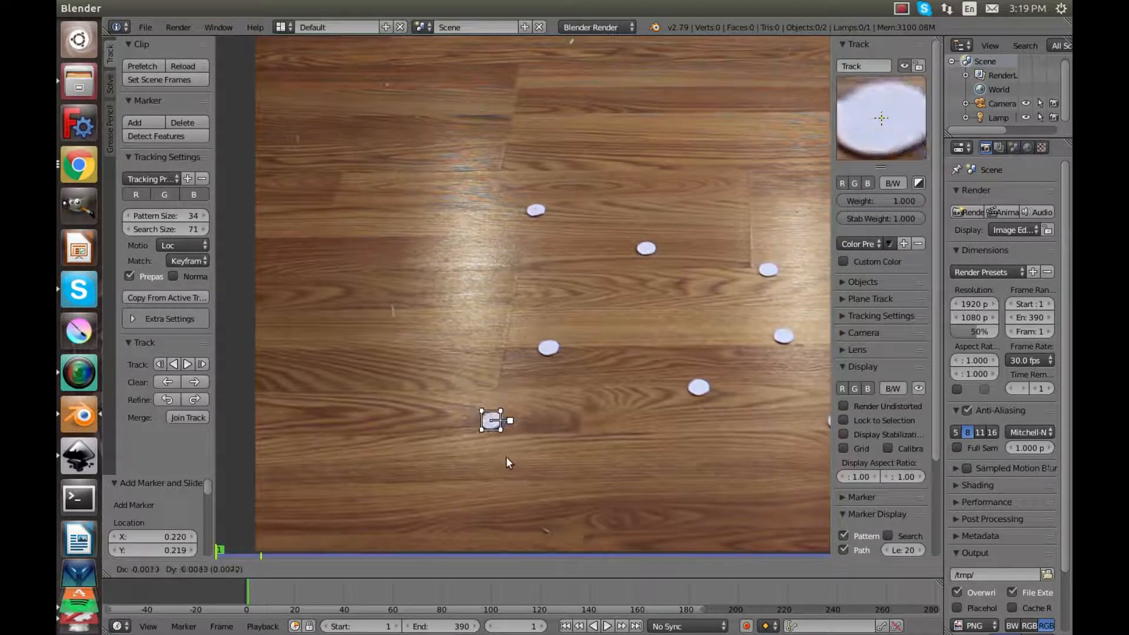
click(505, 462)
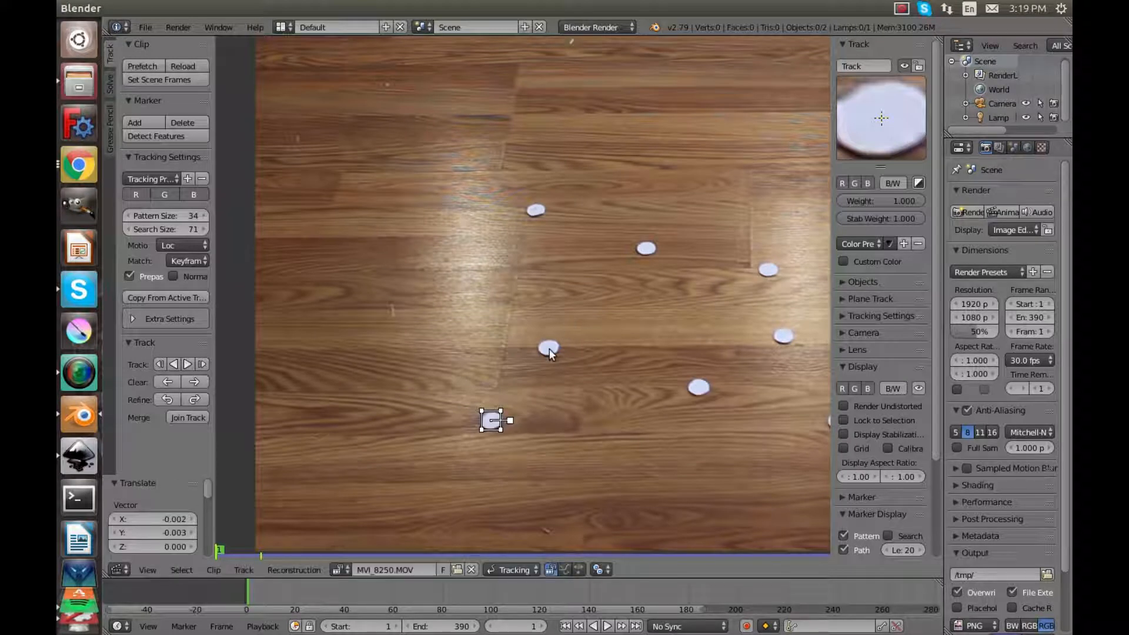
- Add a tracking marker to each of the six other white dots in the left half of the footage
ctrl+click(549, 347)
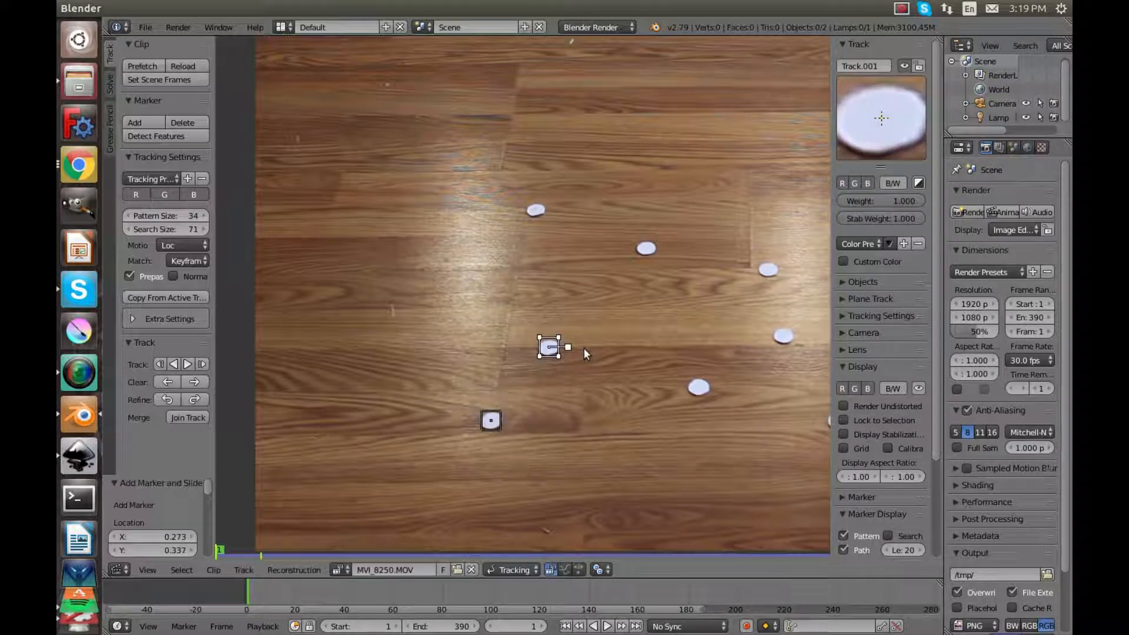
ctrl+click(536, 212)
ctrl+click(646, 249)
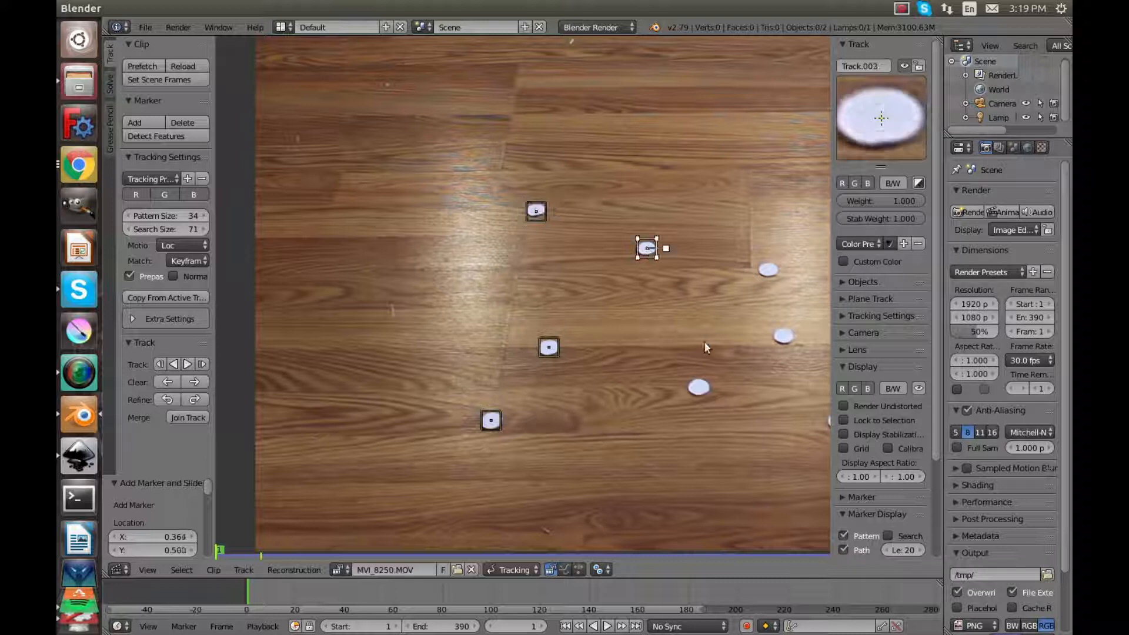
ctrl+click(698, 389)
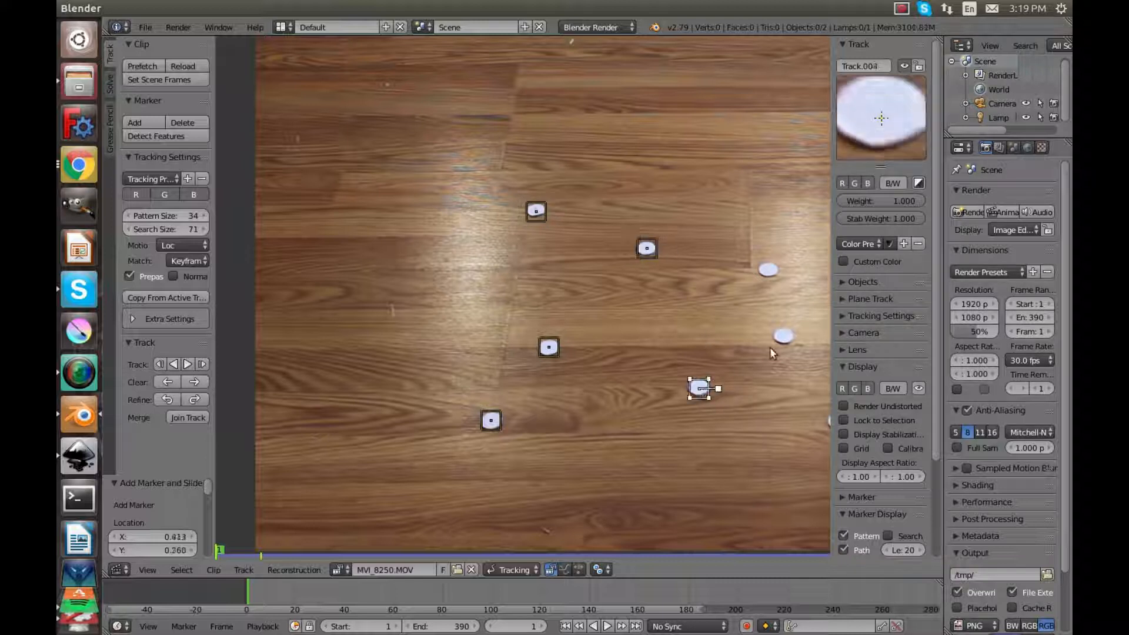
ctrl+click(785, 336)
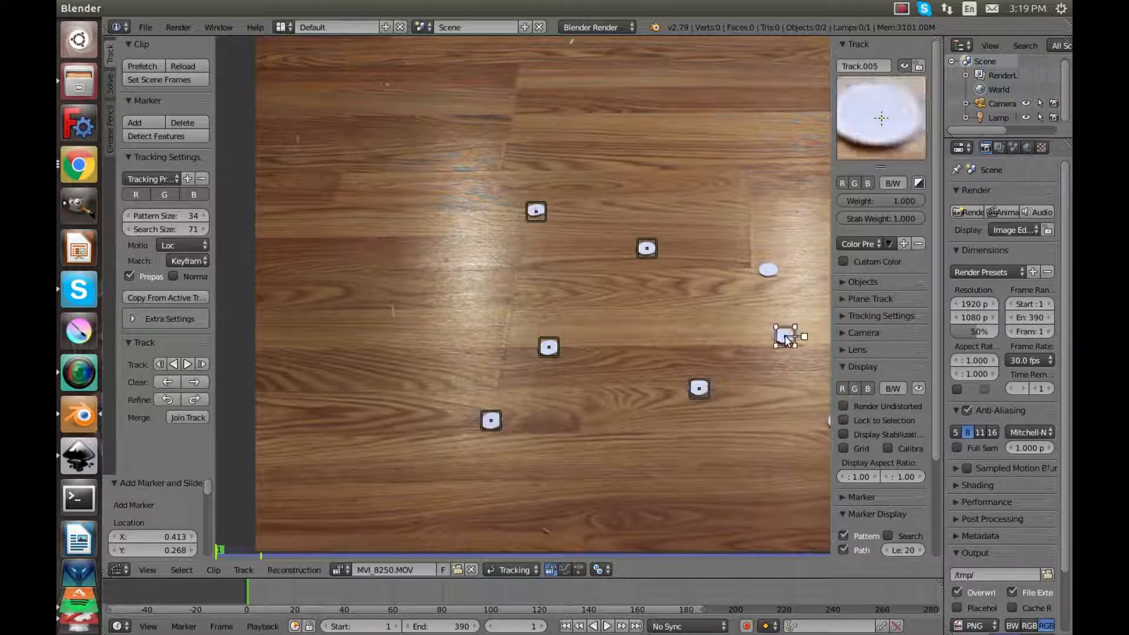
ctrl+click(768, 270)
- Add a tracking marker to each of the five white dots just right of the footage's centre
middle_drag(771, 299, 520, 259)
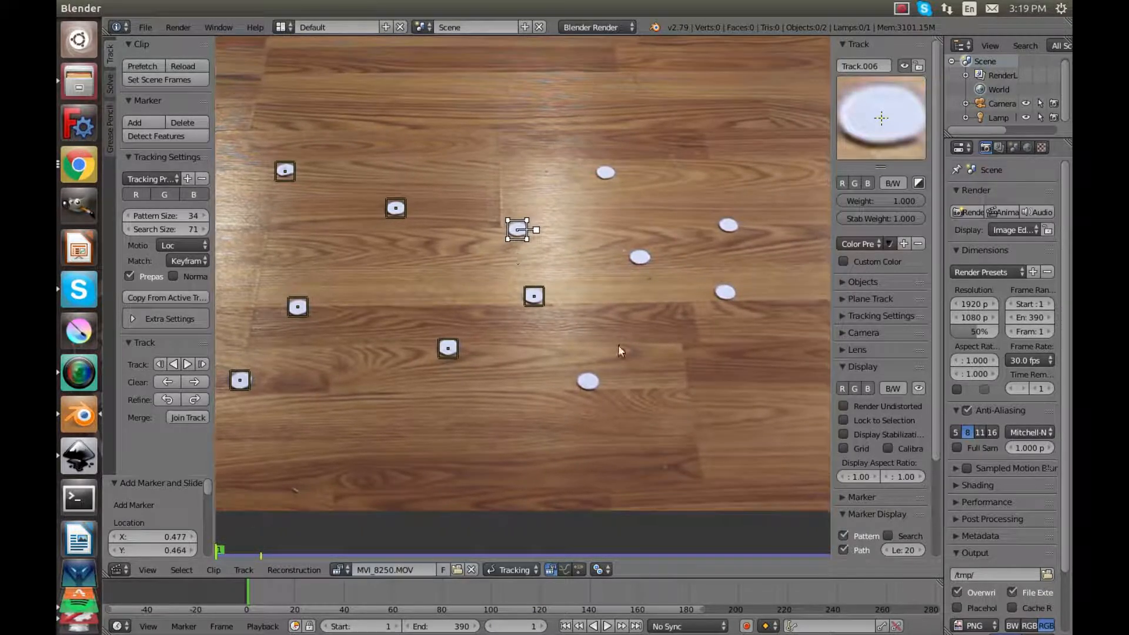
ctrl+click(588, 382)
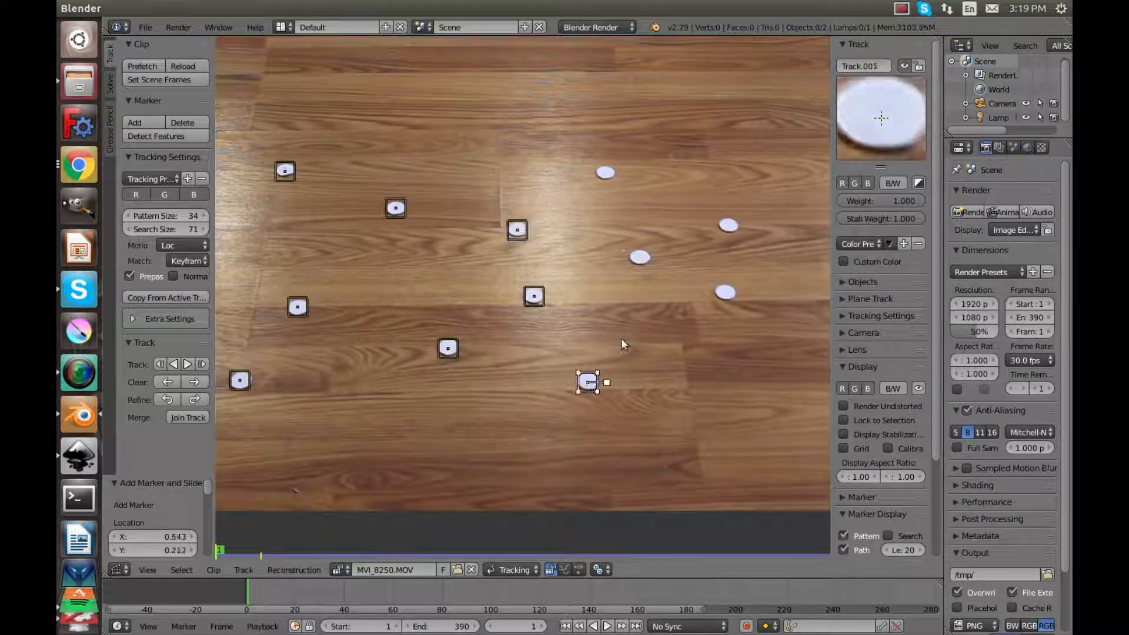
ctrl+click(640, 257)
ctrl+click(606, 172)
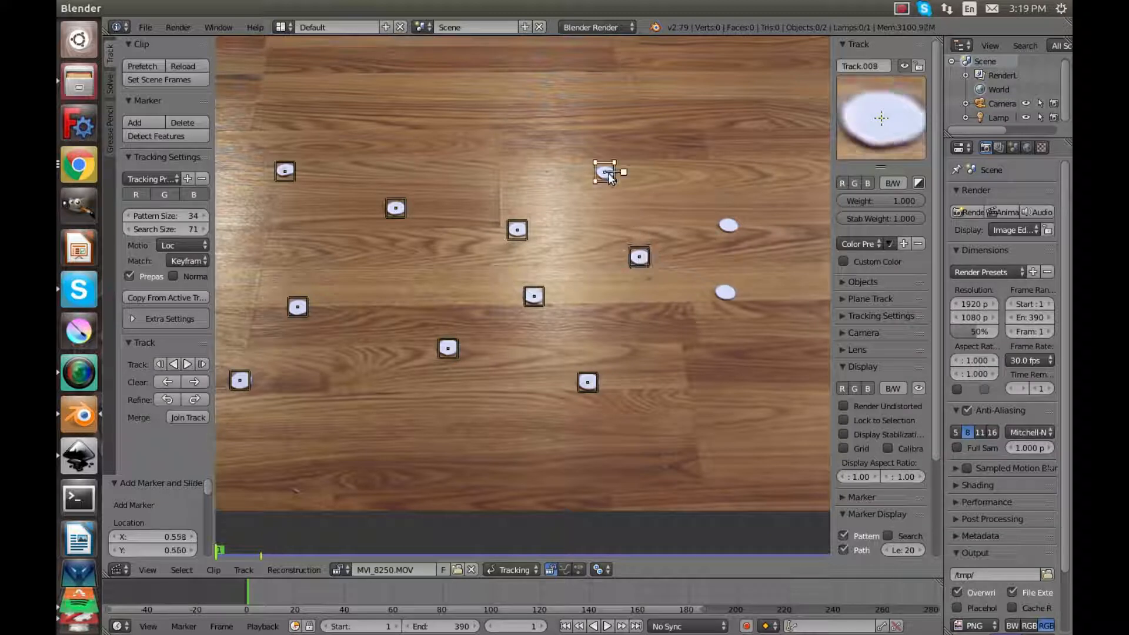
ctrl+click(729, 226)
ctrl+click(726, 293)
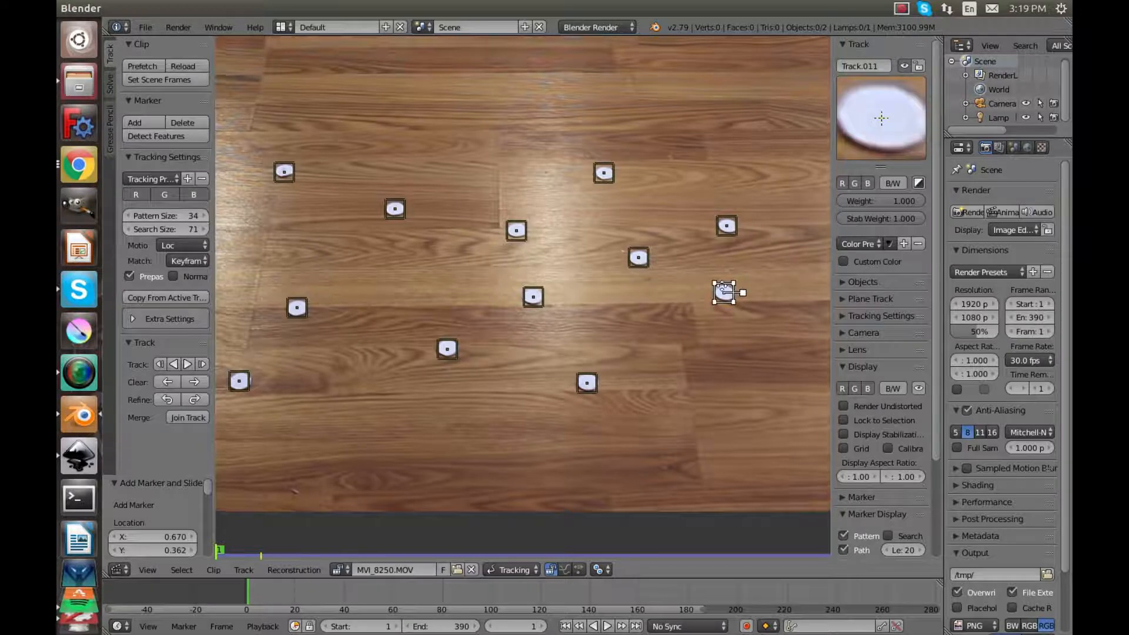
- Add a tracking marker to each of the four remaining white dots in the right part of the footage
middle_drag(750, 288, 595, 331)
middle_drag(780, 415, 655, 391)
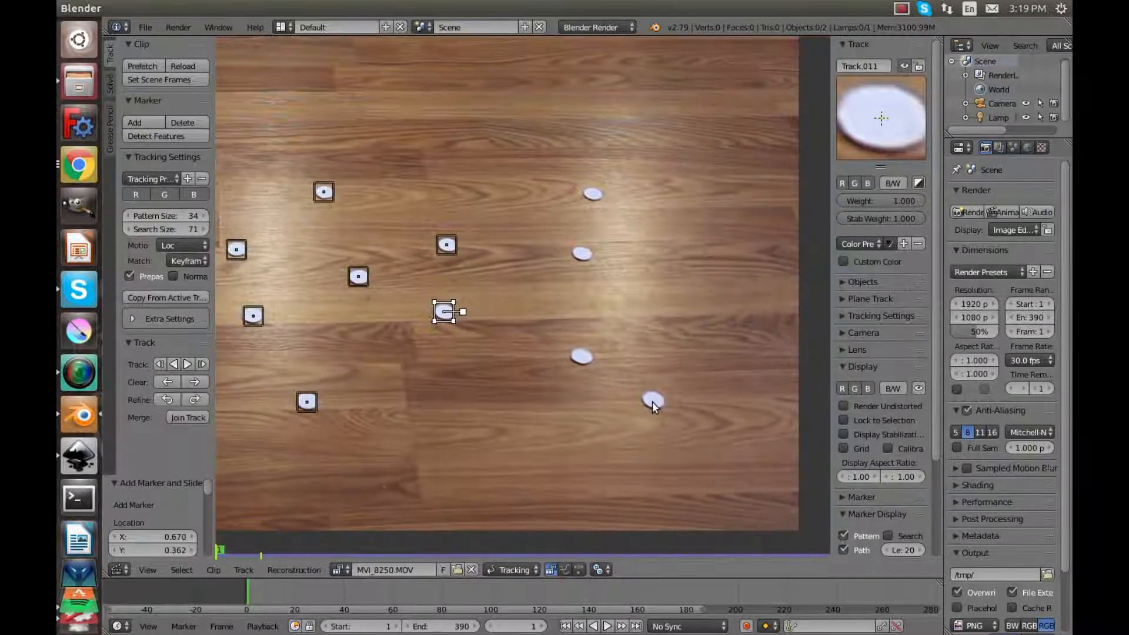
ctrl+click(653, 401)
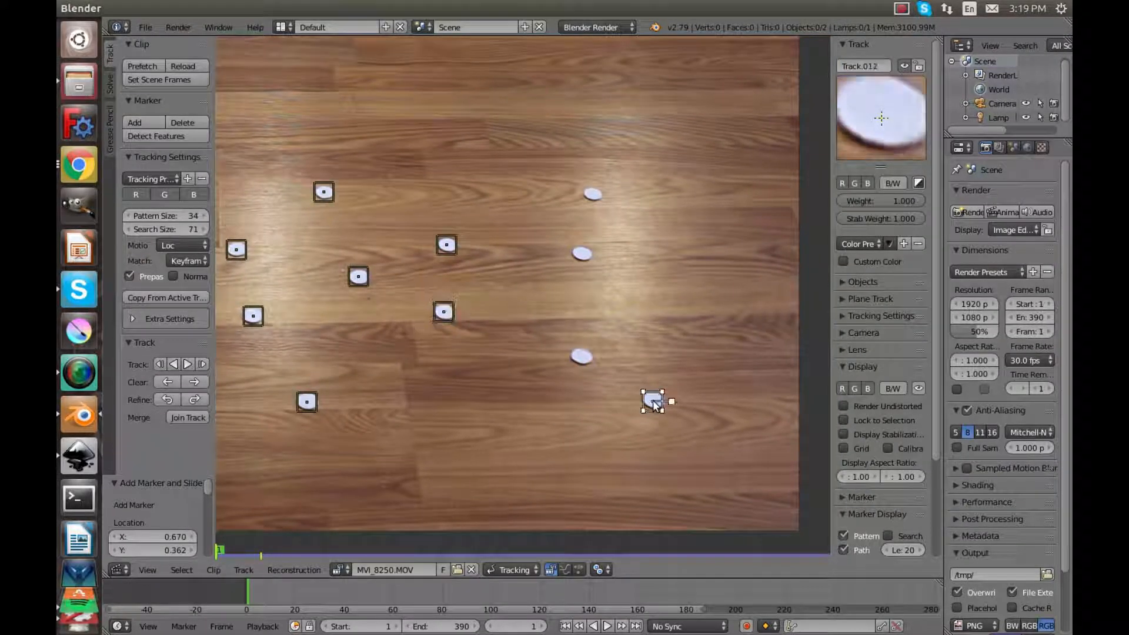
ctrl+click(583, 358)
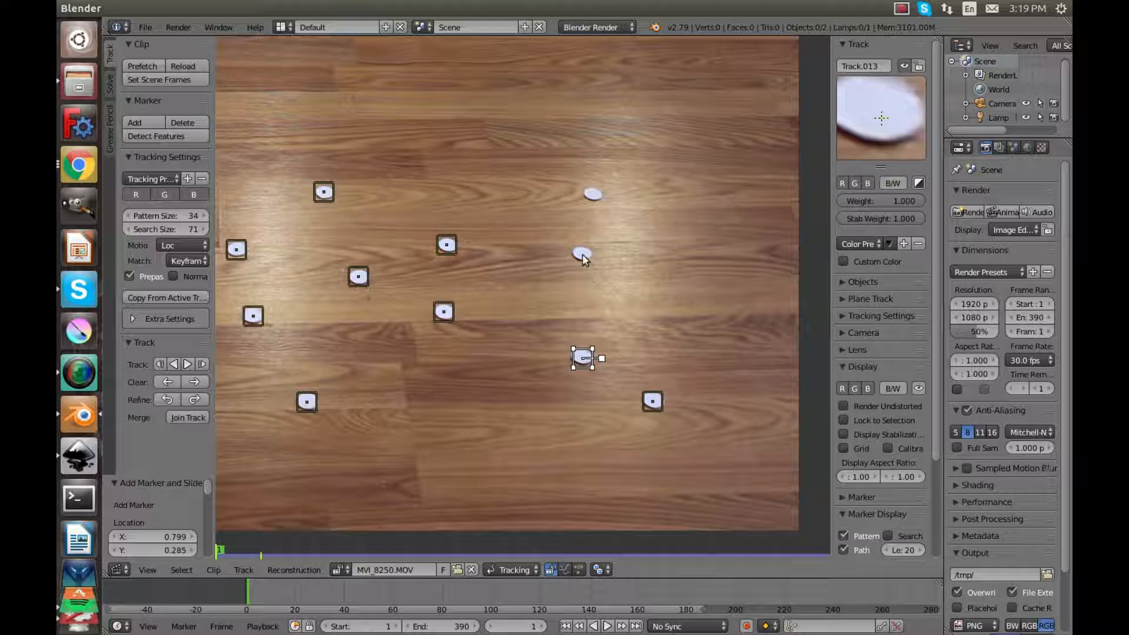
ctrl+click(582, 253)
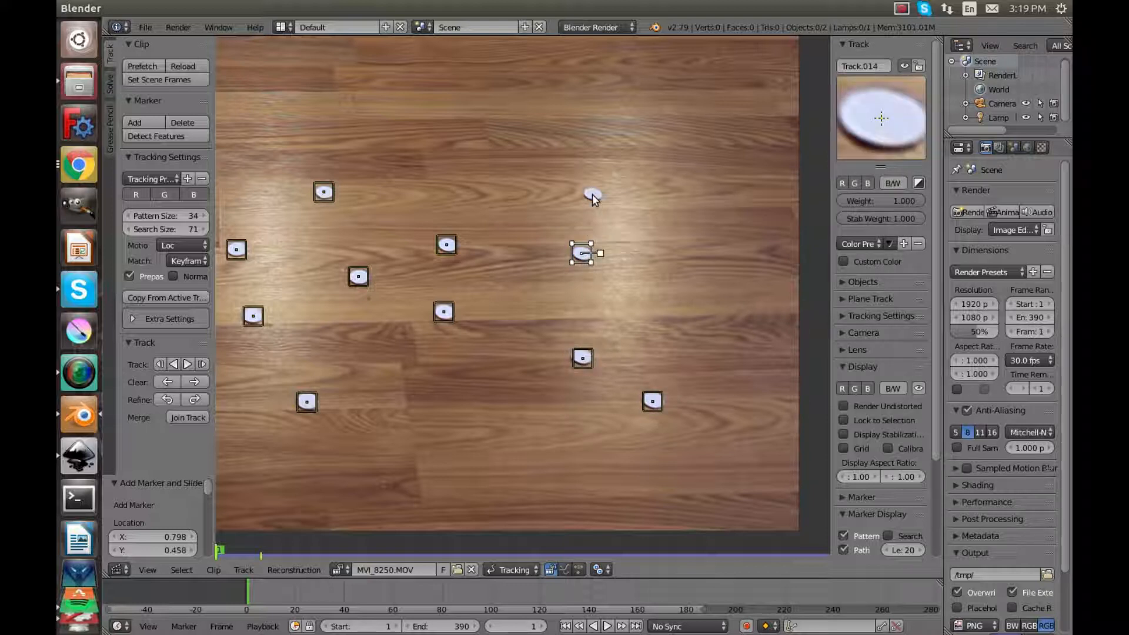
ctrl+click(593, 194)
- Track the last added marker forward through the footage
scroll(509, 288, down, 3)
mouse_move(490, 286)
middle_down()
mouse_move(685, 307)
mouse_move(665, 302)
middle_up()
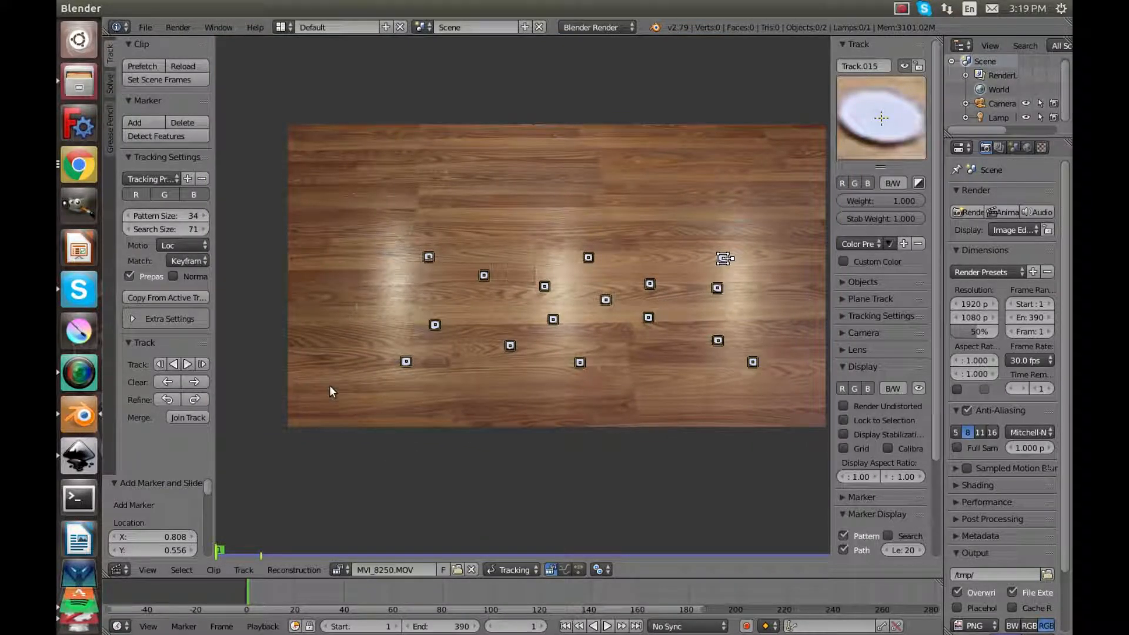
click(187, 365)
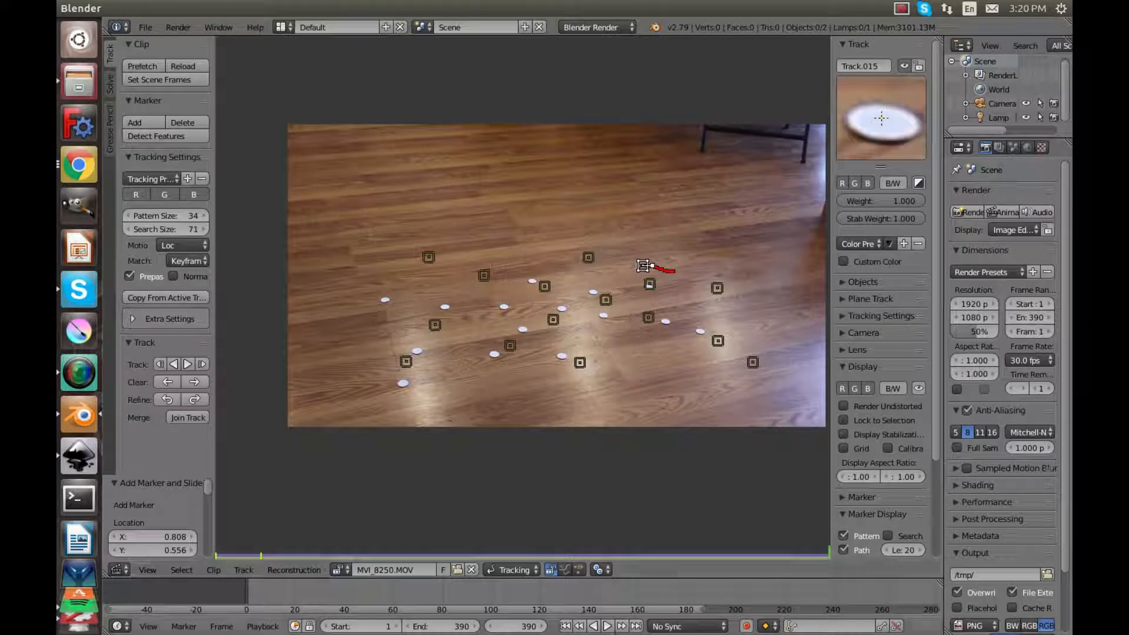
- Return to frame 1, select all the markers and track them forward through the whole clip
click(517, 626)
text(1)
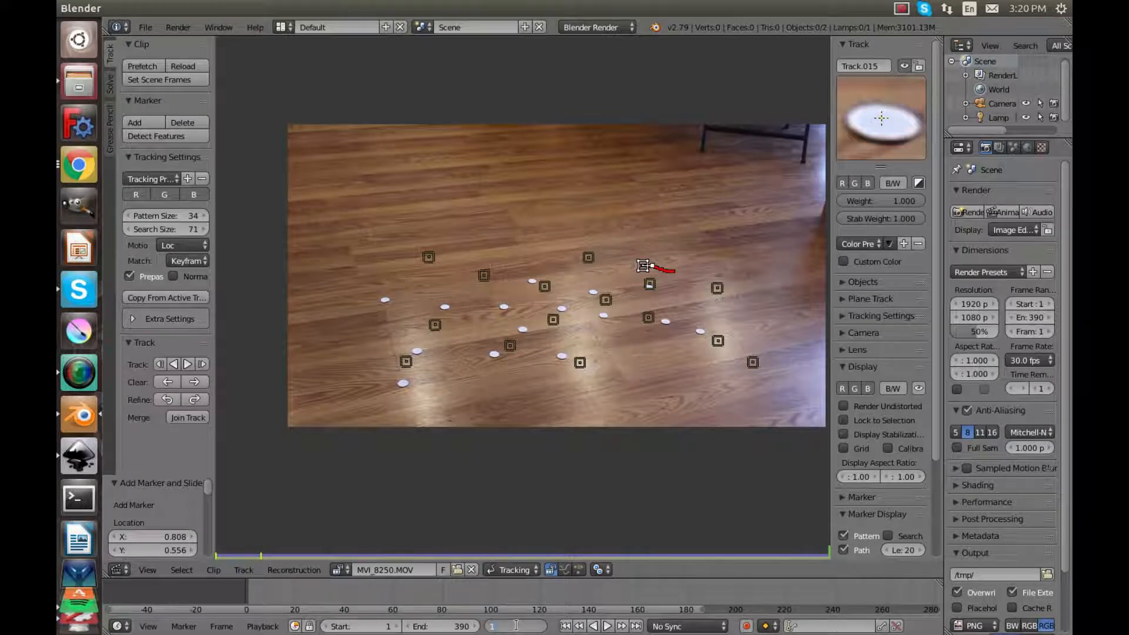
key(Return)
key(a)
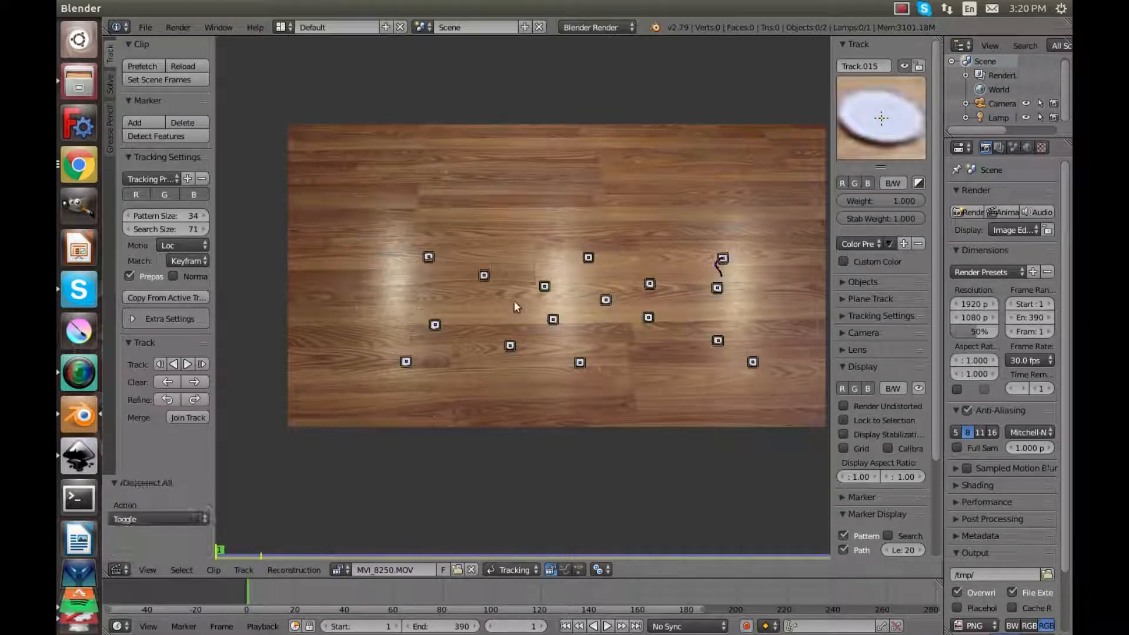
click(187, 364)
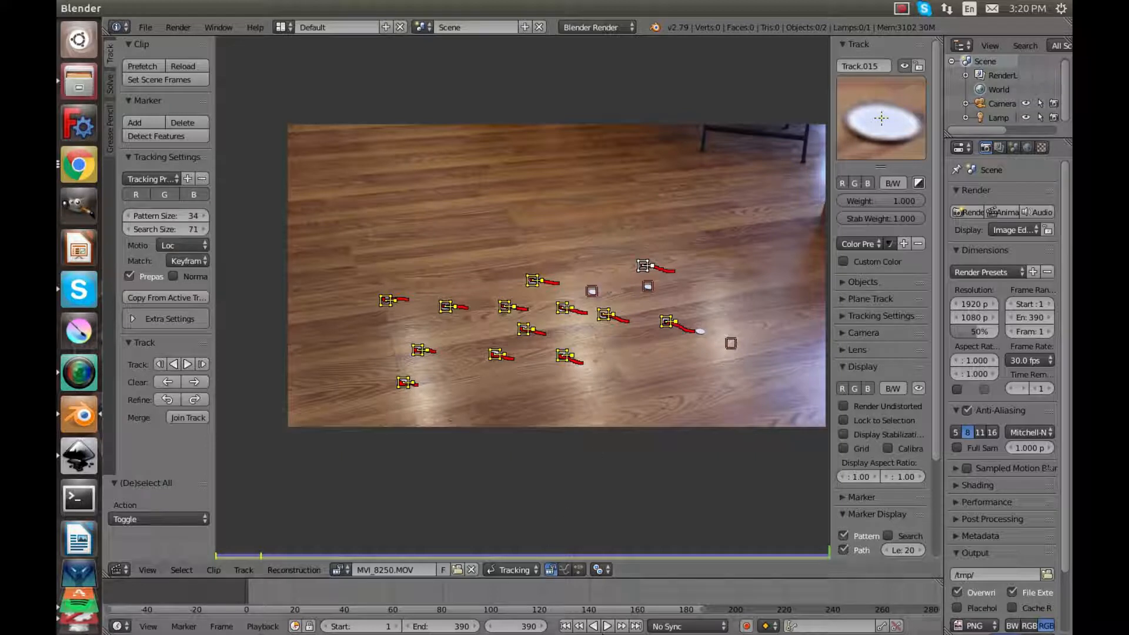
- Play back the footage to check the tracked markers, and bring up the camera solve settings
click(607, 626)
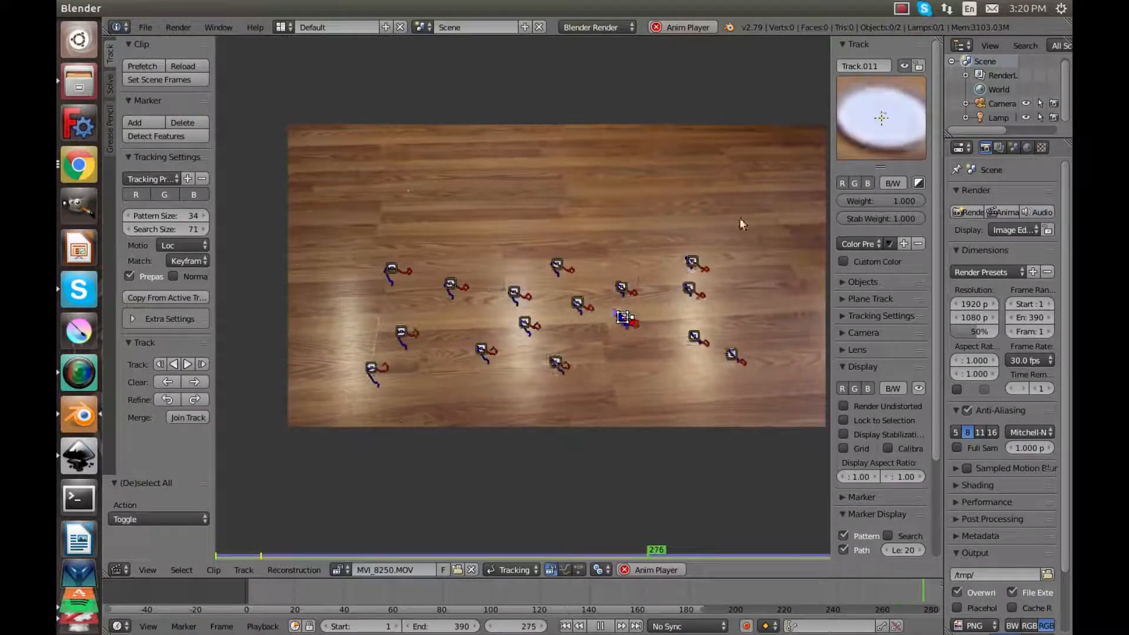
click(522, 306)
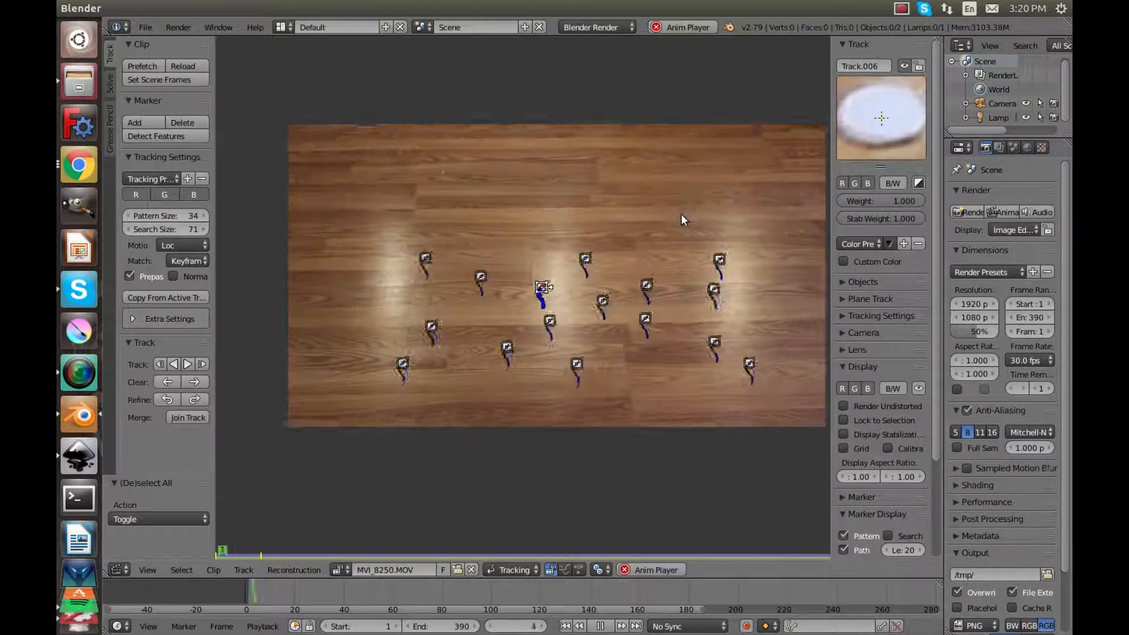
click(601, 625)
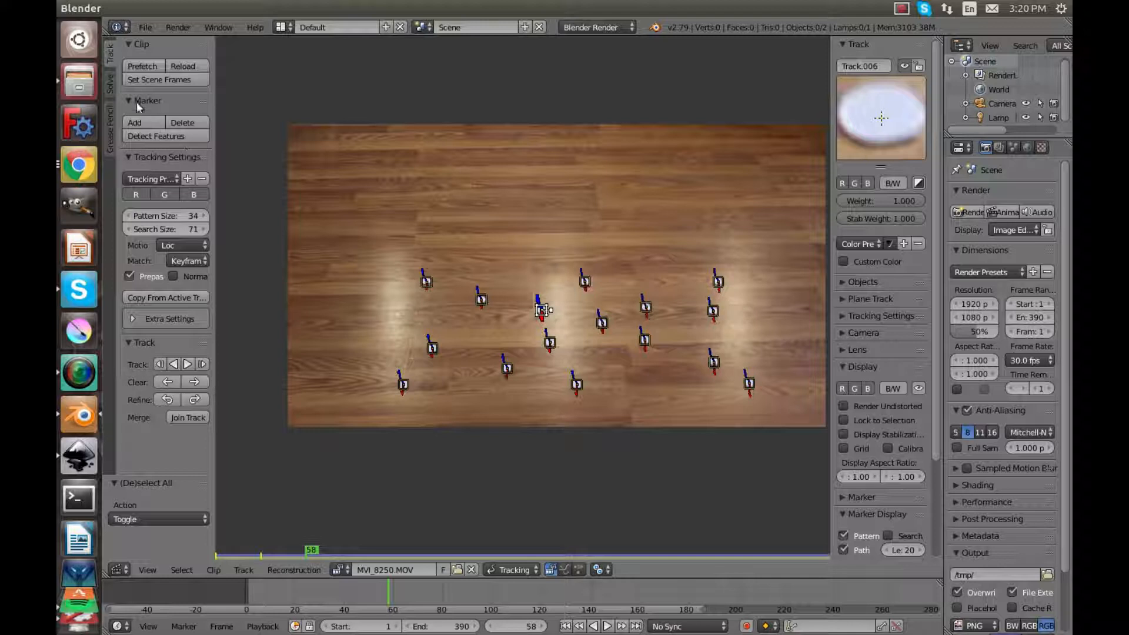
click(112, 86)
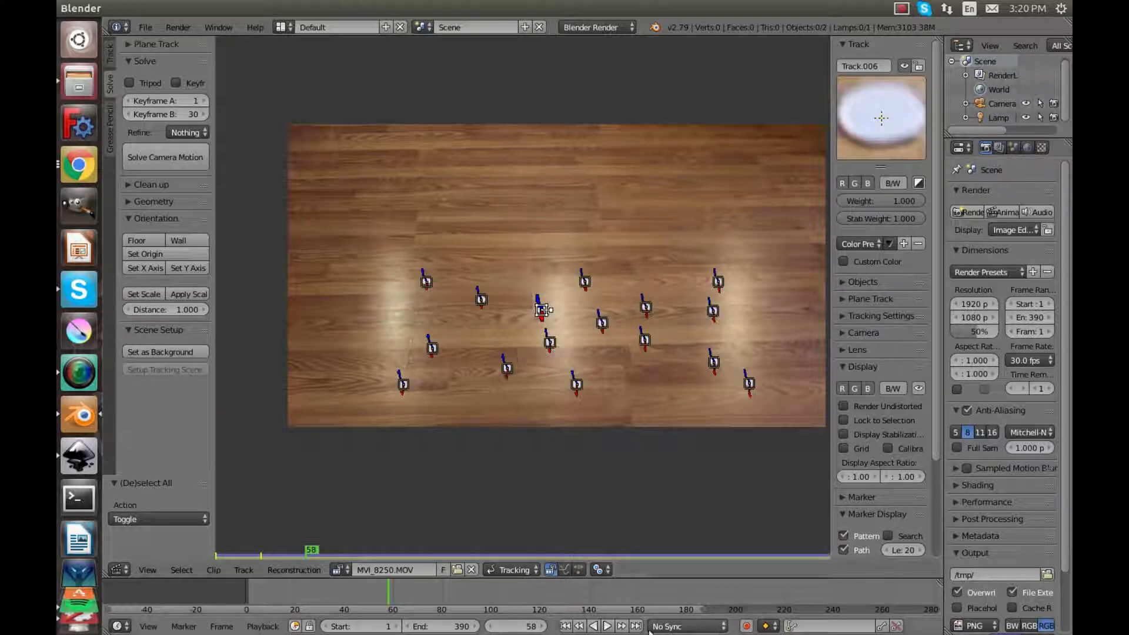
- Play back the footage to judge the camera motion and set the solve's Keyframe A to 280
click(607, 626)
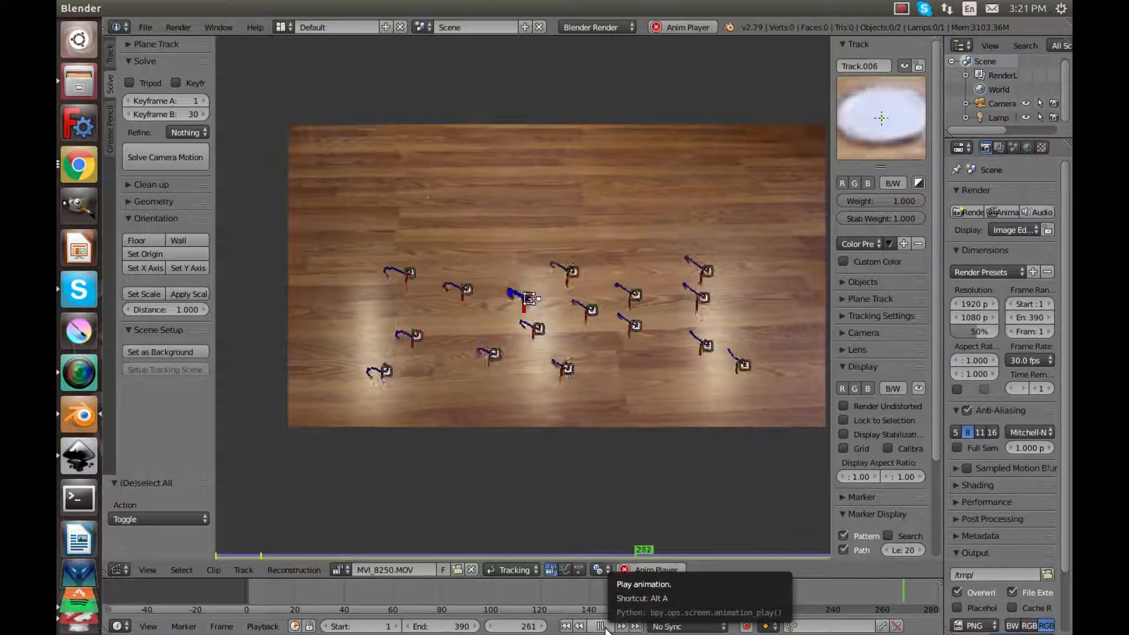
click(602, 627)
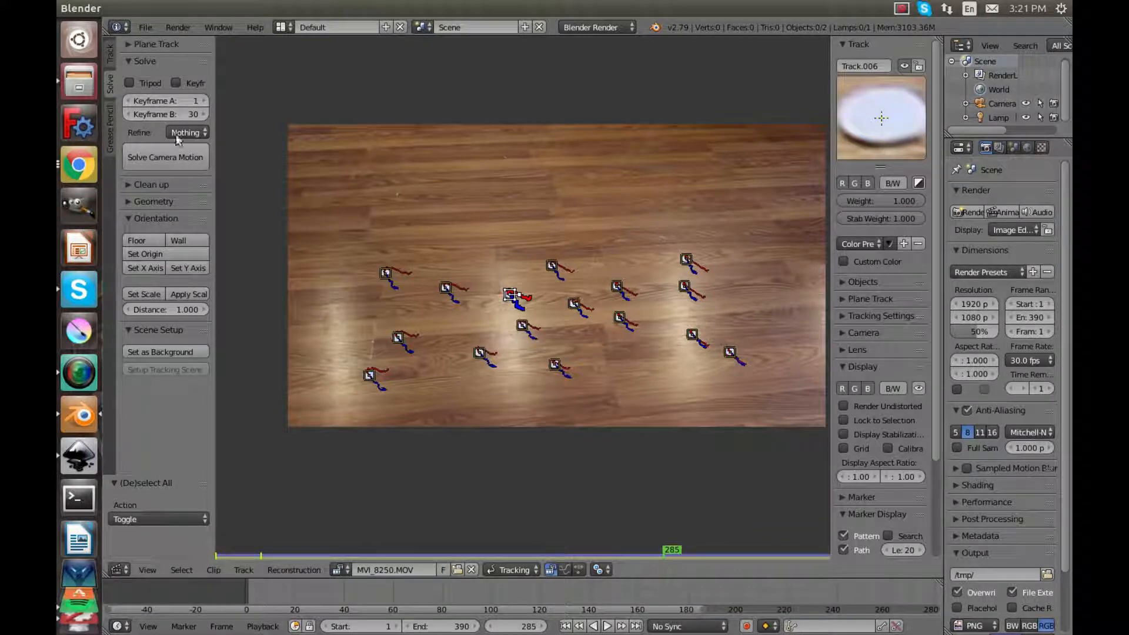
click(188, 97)
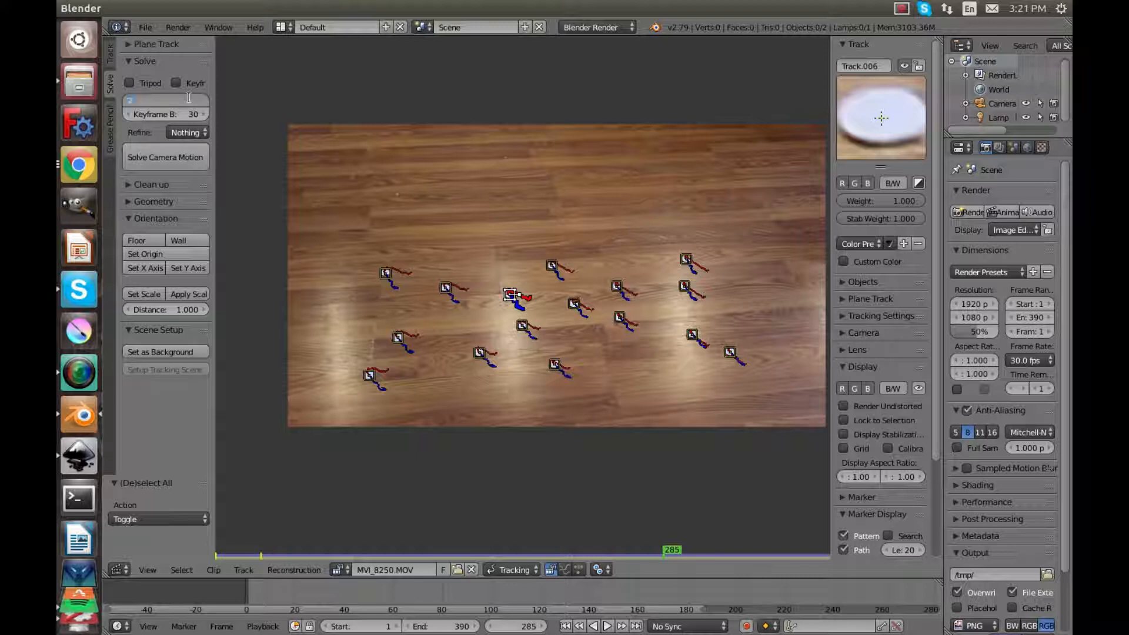
text(280)
key(Return)
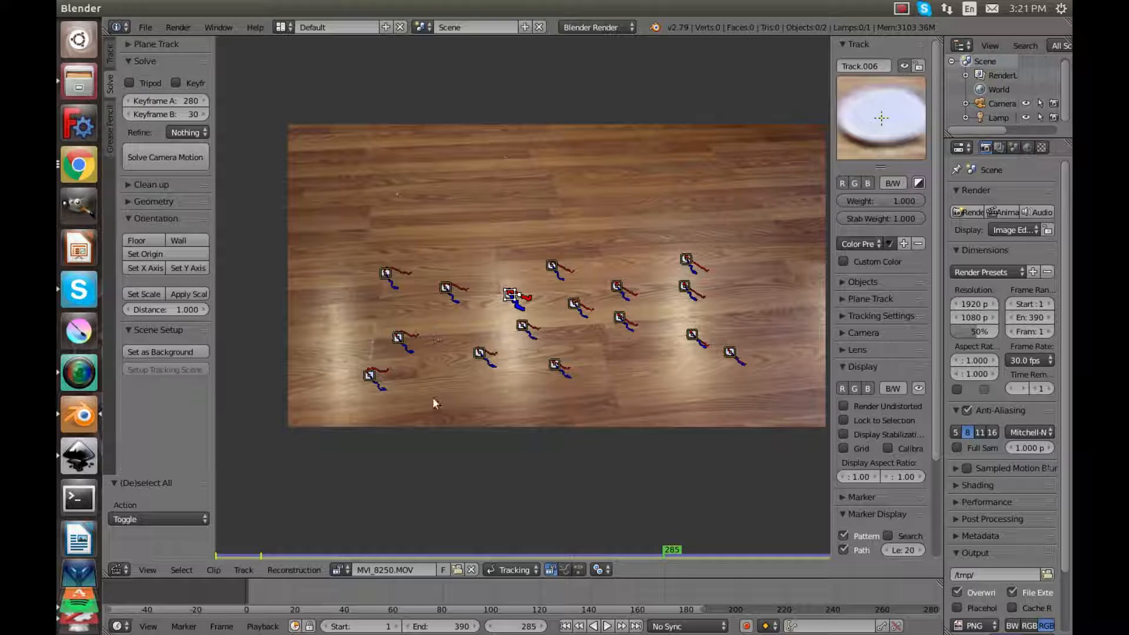
- Play back more of the footage and set the solve's Keyframe A to 300 and Keyframe B to 390
click(609, 627)
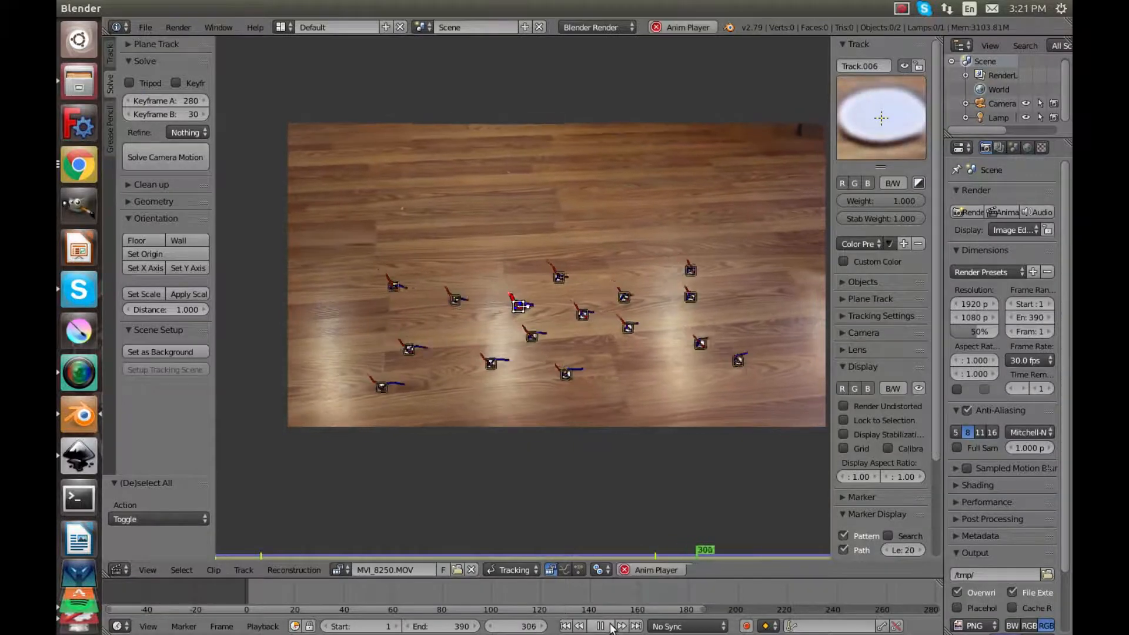
click(601, 626)
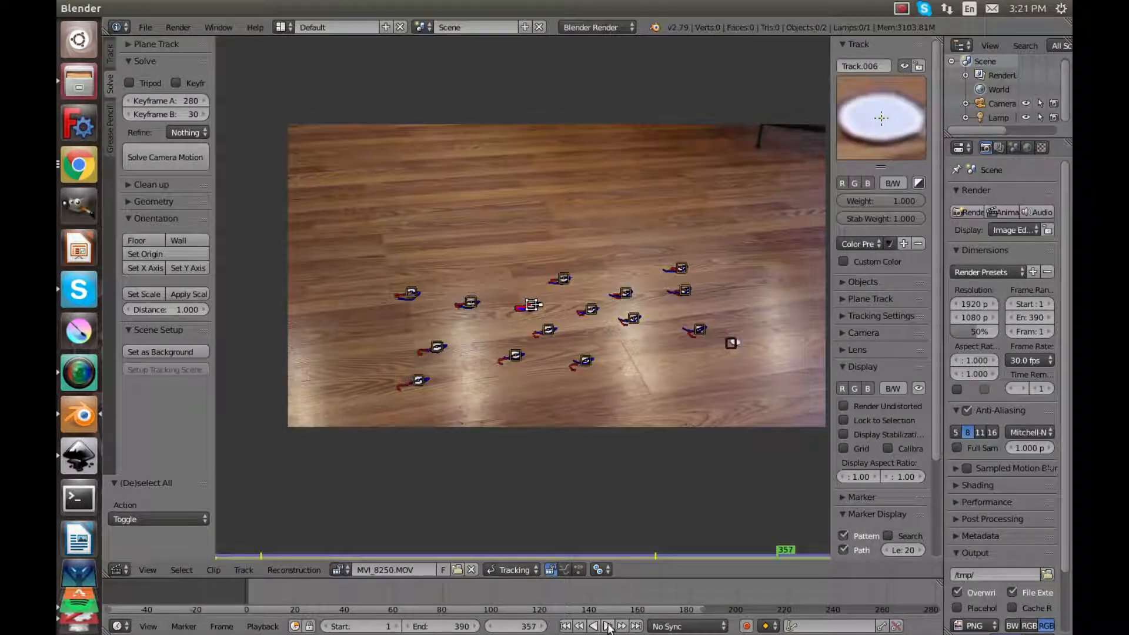
click(188, 98)
text(300)
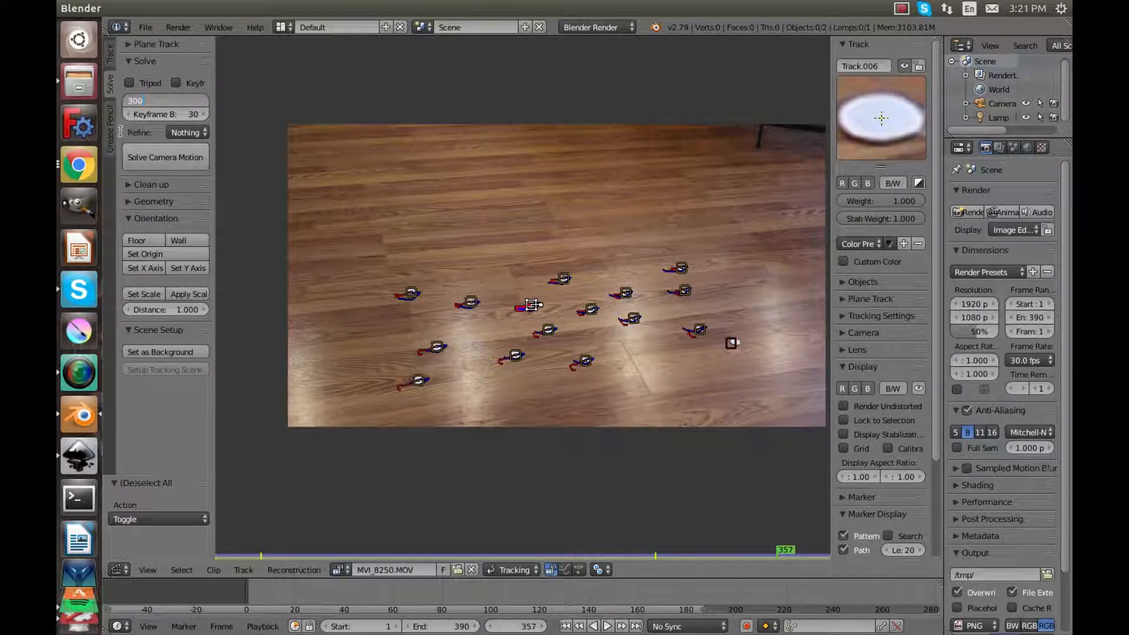
click(150, 113)
text(350)
key(Return)
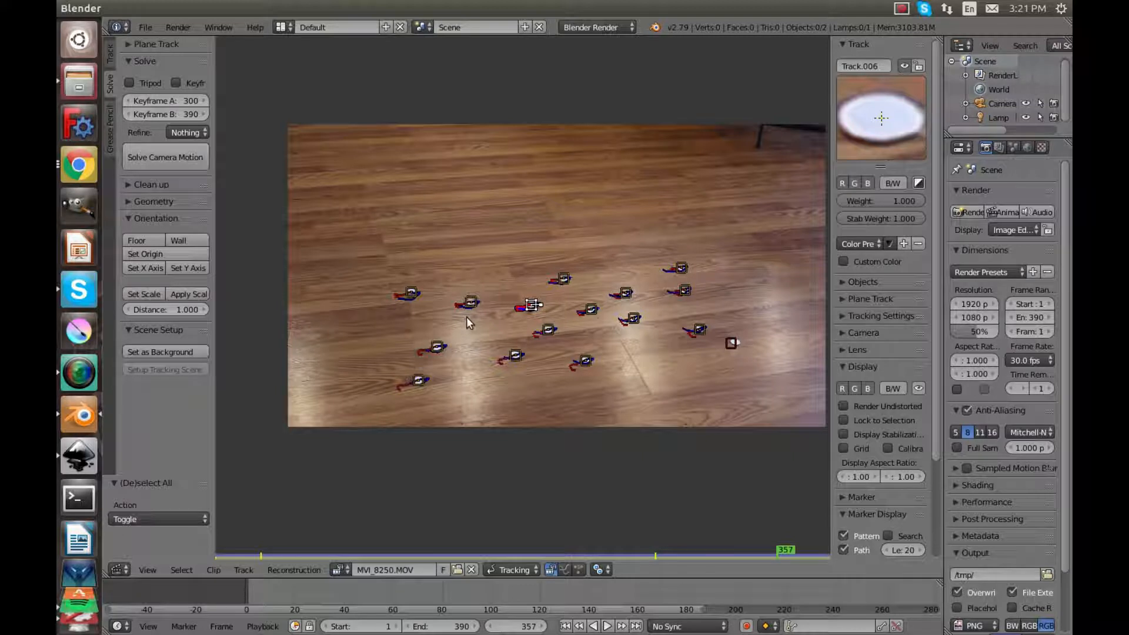
- Return the footage to frame 1
scroll(888, 246, down, 2)
scroll(886, 248, up, 2)
click(524, 627)
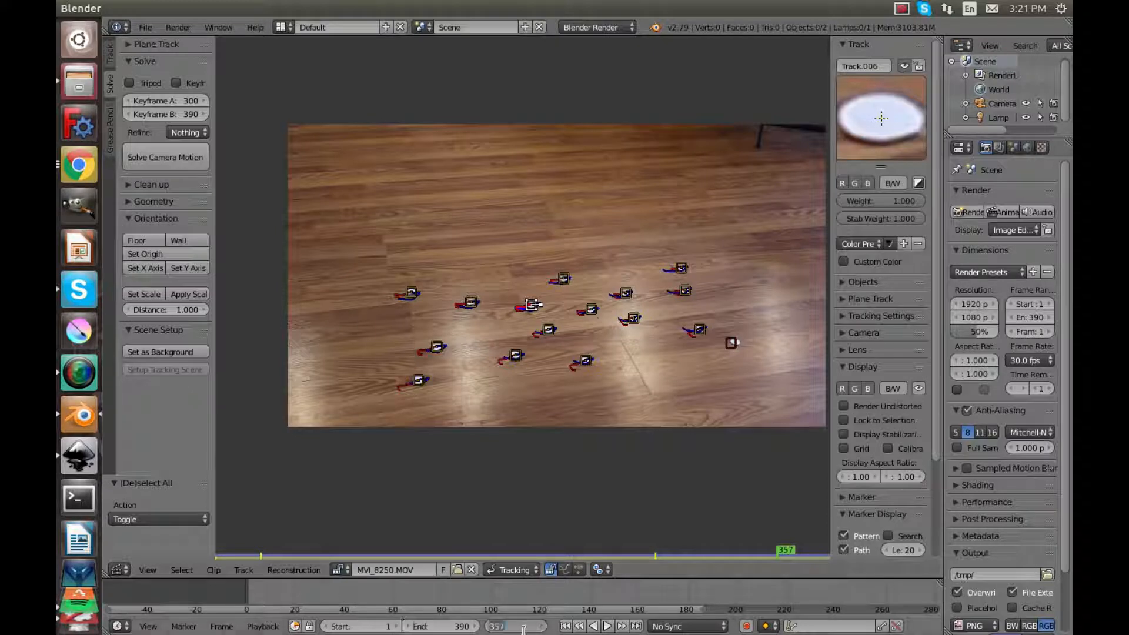
text(1)
key(Return)
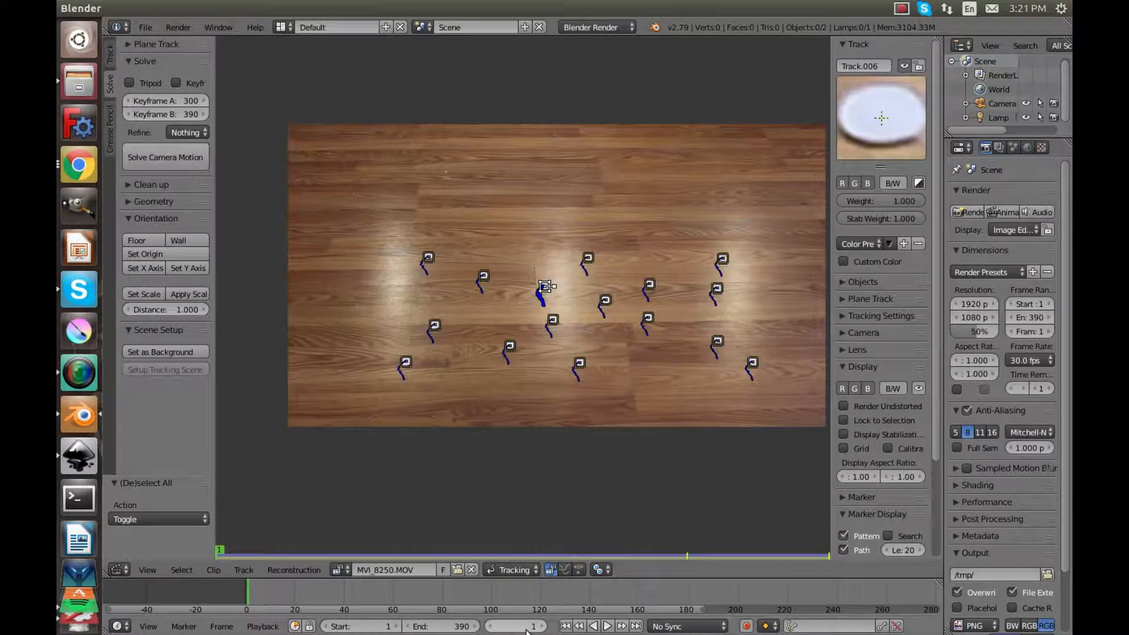
- Expand the clip's camera and lens settings and set the focal length to 58 mm
click(846, 335)
scroll(845, 338, down, 2)
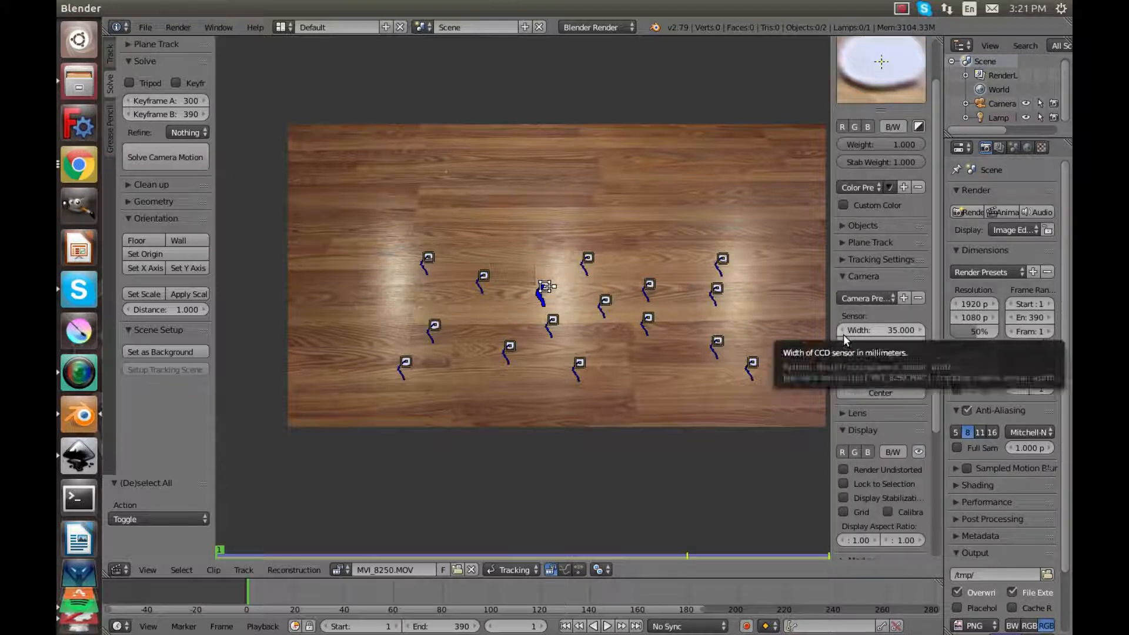
scroll(846, 340, down, 1)
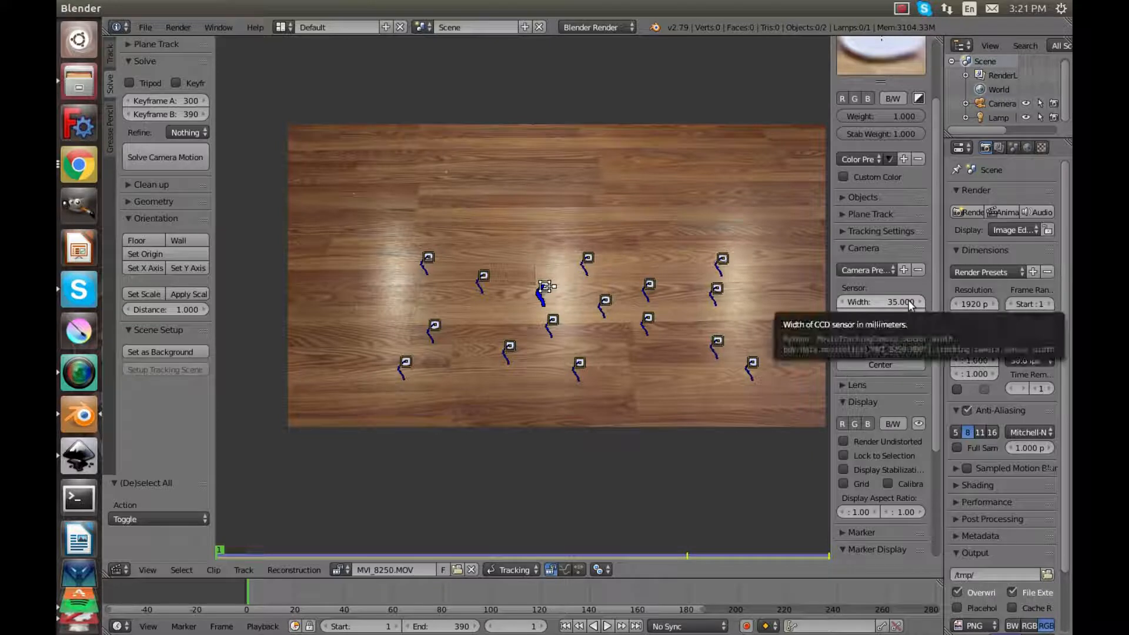
click(847, 385)
scroll(845, 388, down, 3)
click(864, 323)
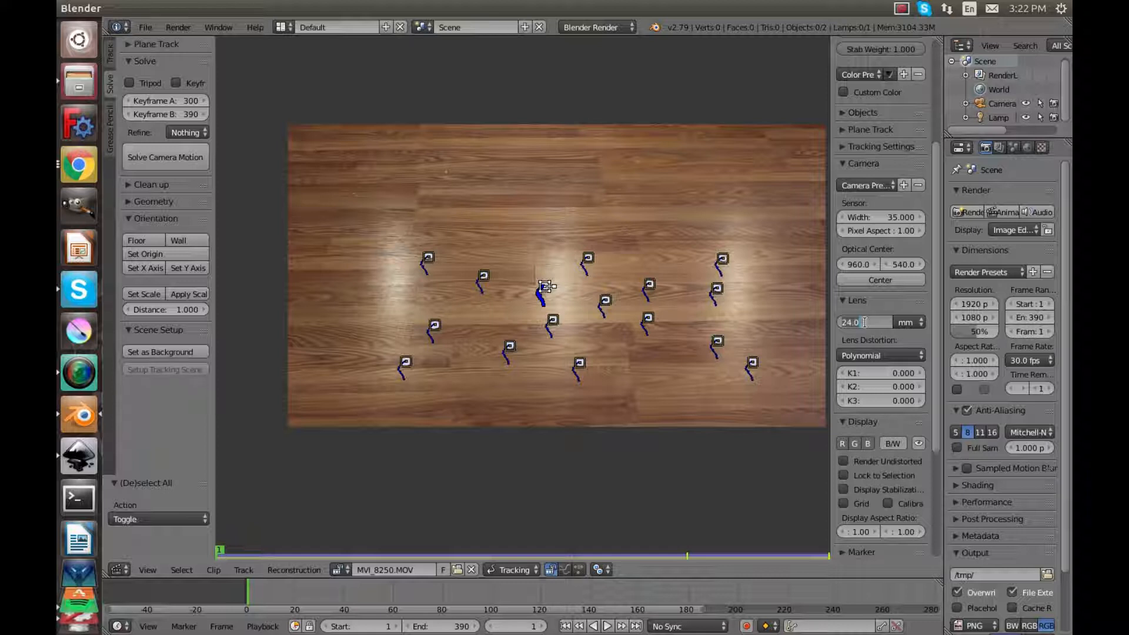
text(58)
key(Return)
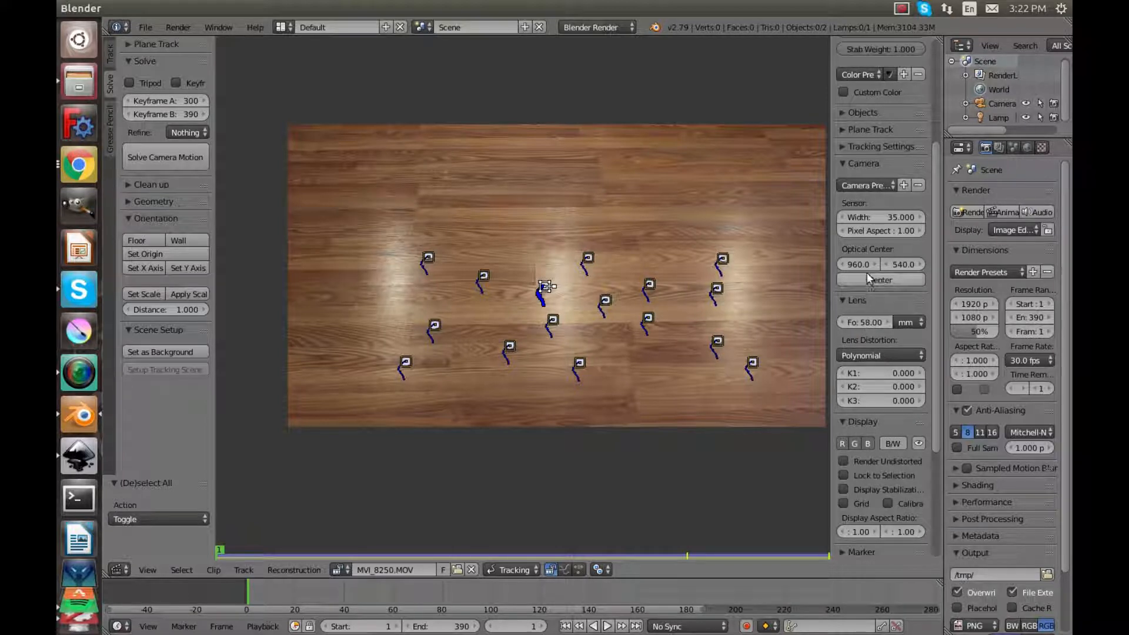
- Look through the available camera sensor presets without applying one
click(883, 182)
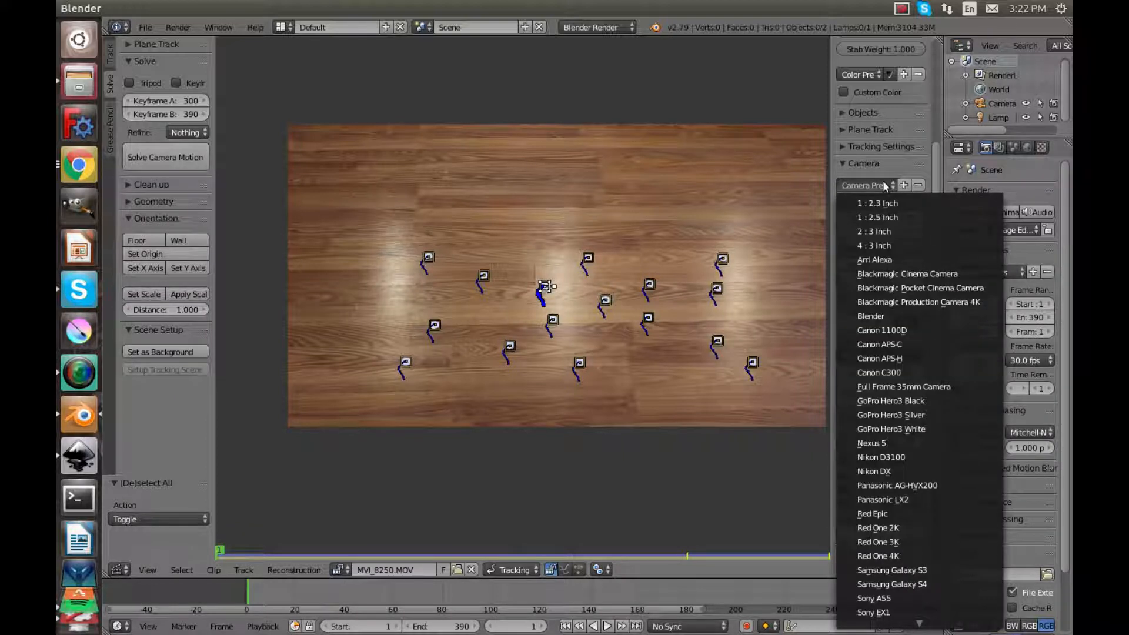
click(883, 183)
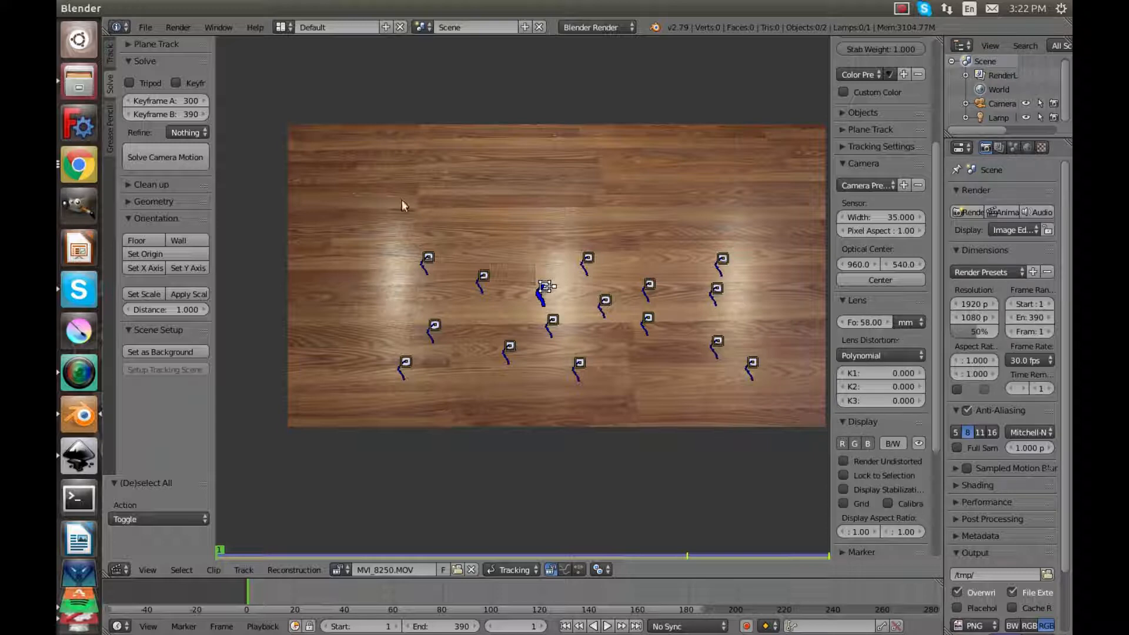
- Switch to Chrome to check the sensor size in the "canon t2i specs" search results, and return to Blender
click(94, 166)
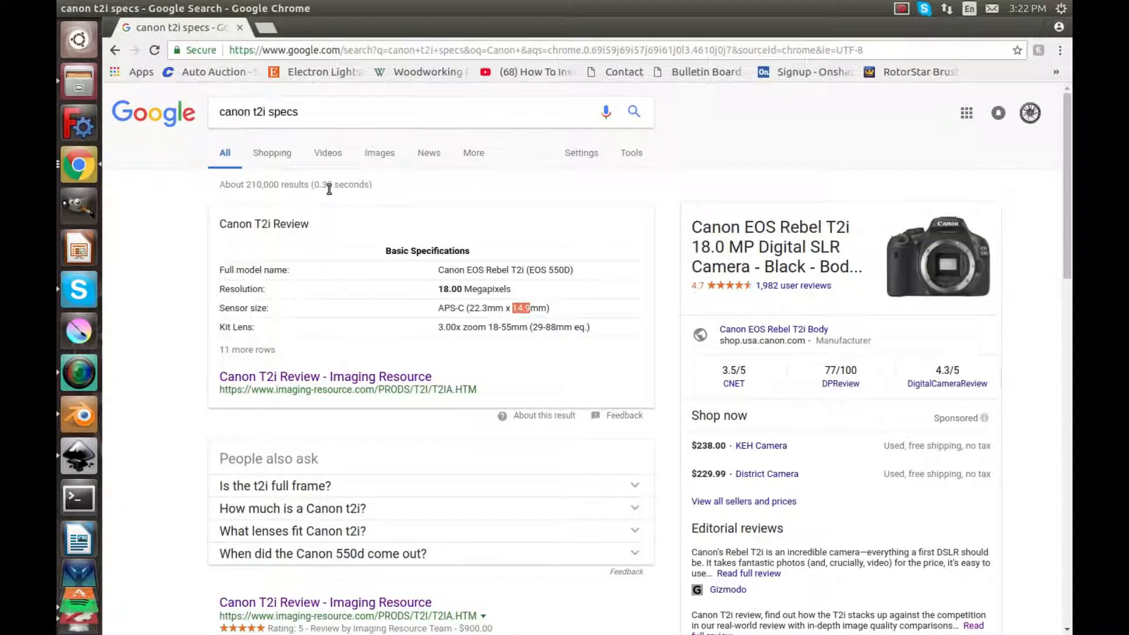
click(314, 115)
key(shift+Left)
key(shift+Left)
key(shift+Left)
key(shift+Left)
key(shift+Left)
key(shift+Left)
key(shift+Left)
key(shift+Left)
key(shift+Left)
key(shift+Left)
key(shift+Left)
key(shift+Left)
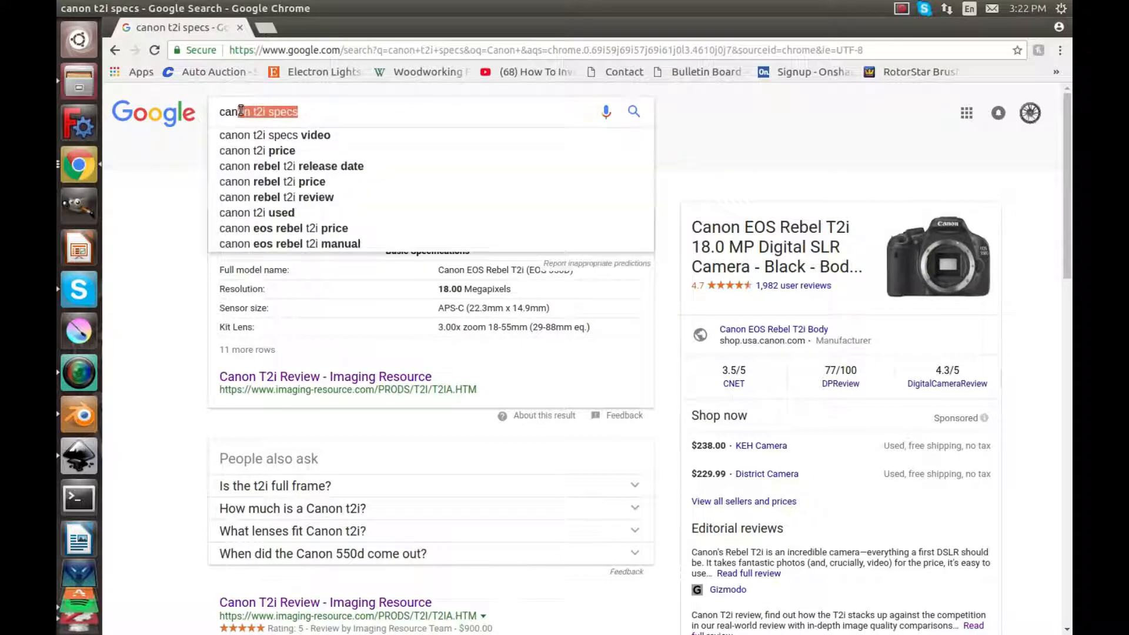
click(332, 114)
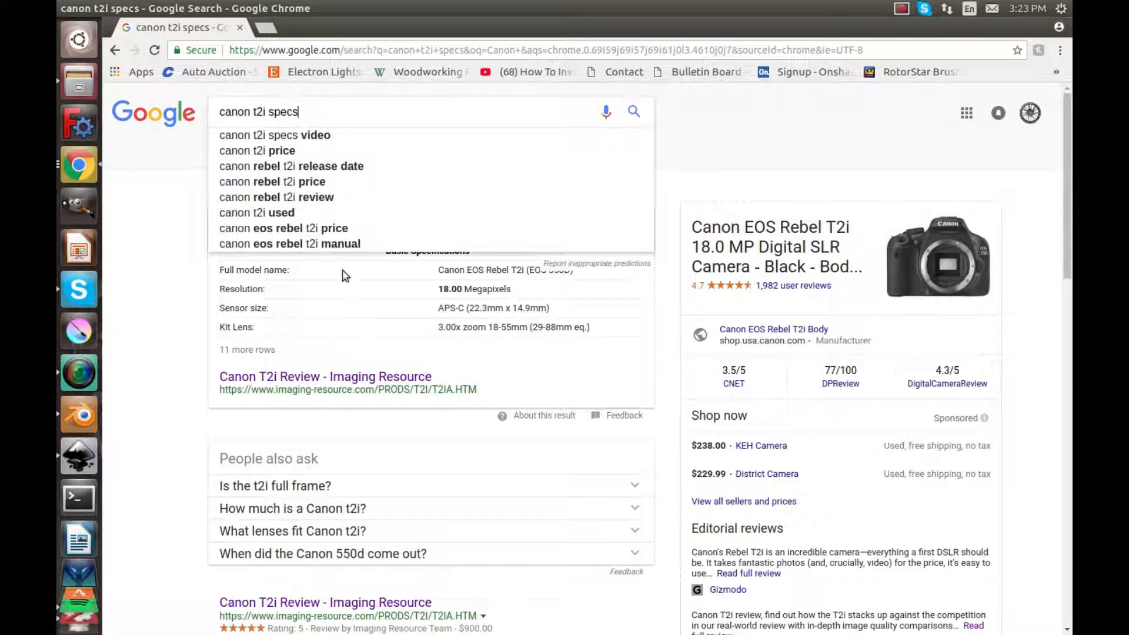
click(170, 263)
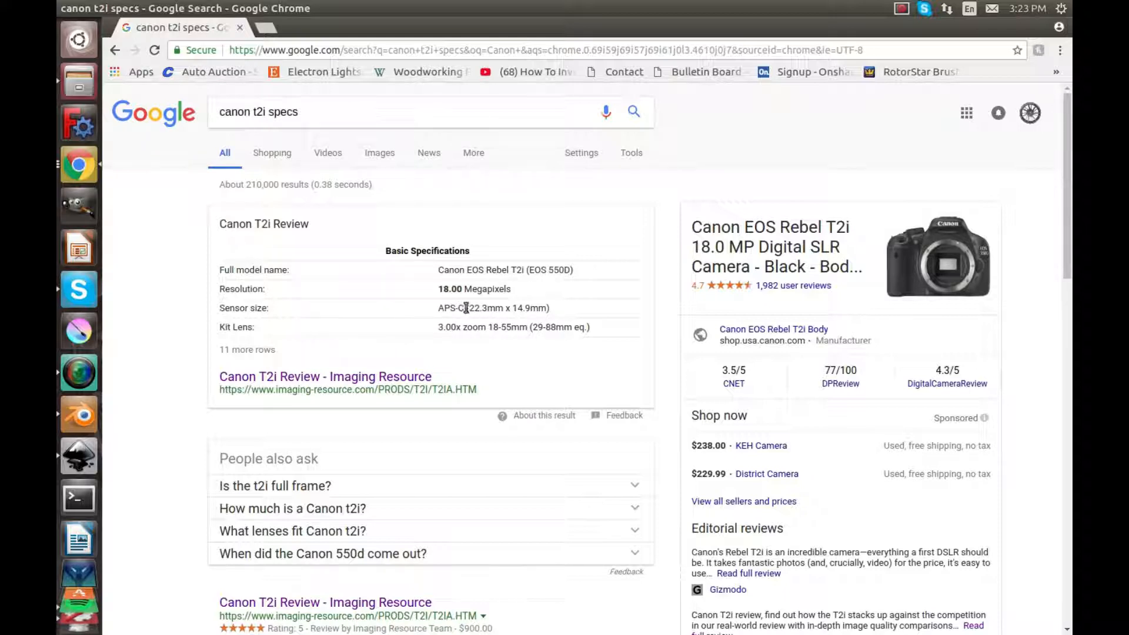
click(79, 414)
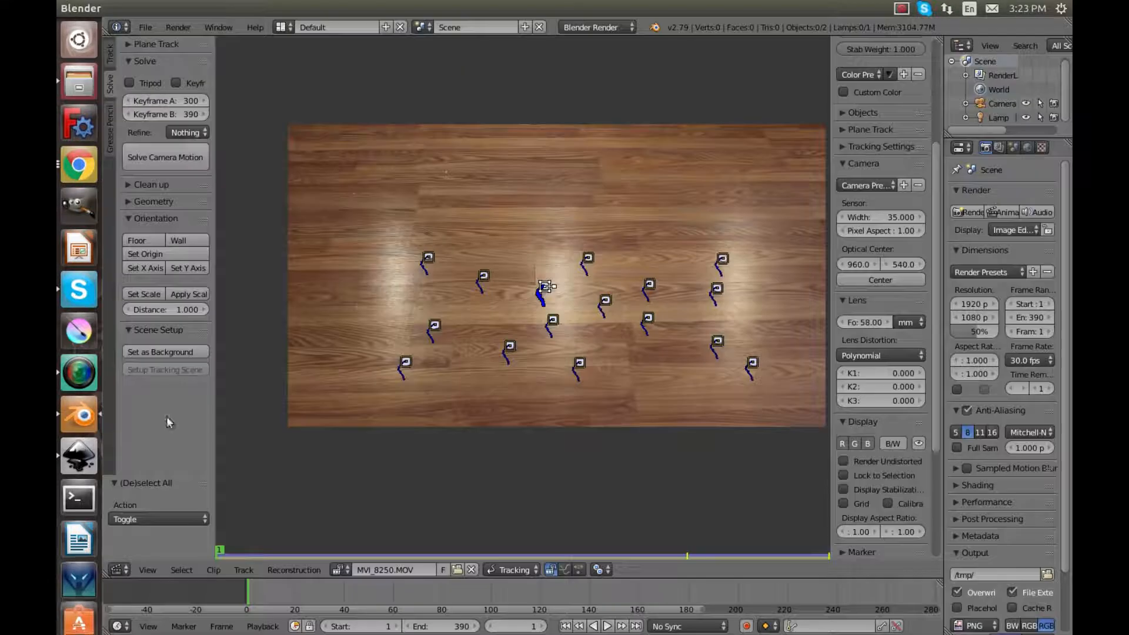
click(868, 327)
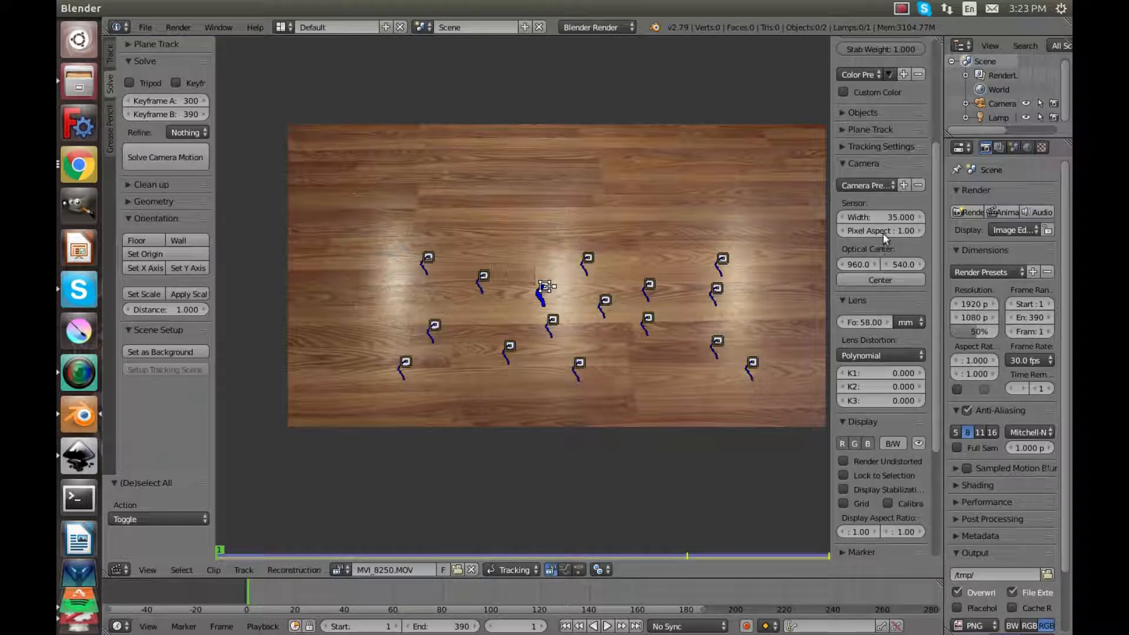
- Set the camera sensor width to 22.3 and solve the camera motion with all tracking markers selected
click(895, 216)
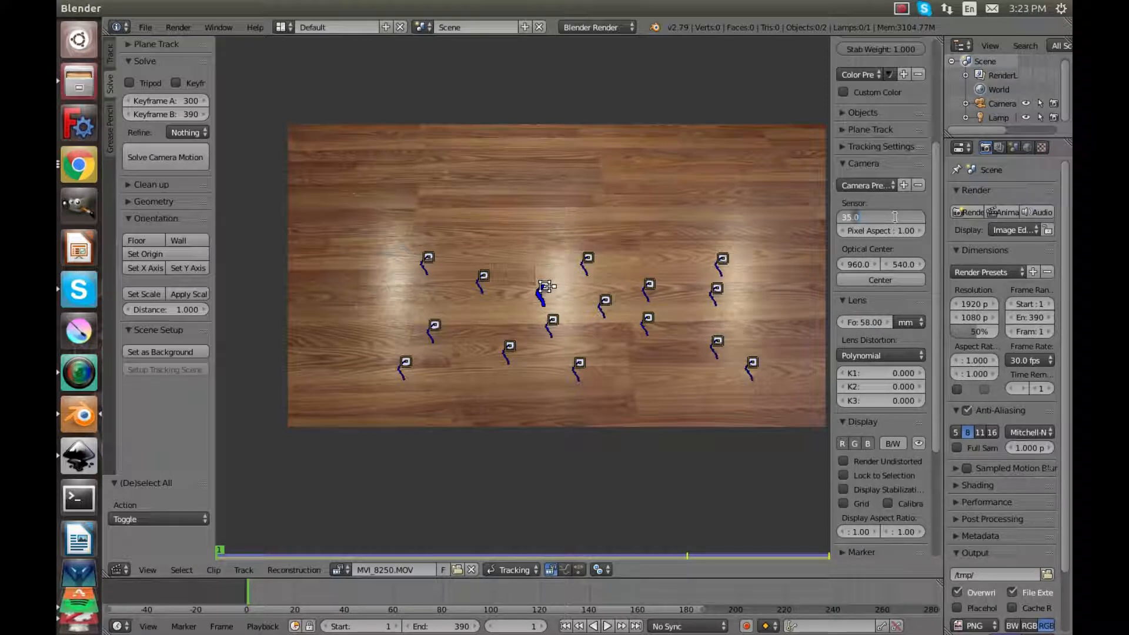
key(BackSpace)
text(22.3)
key(Return)
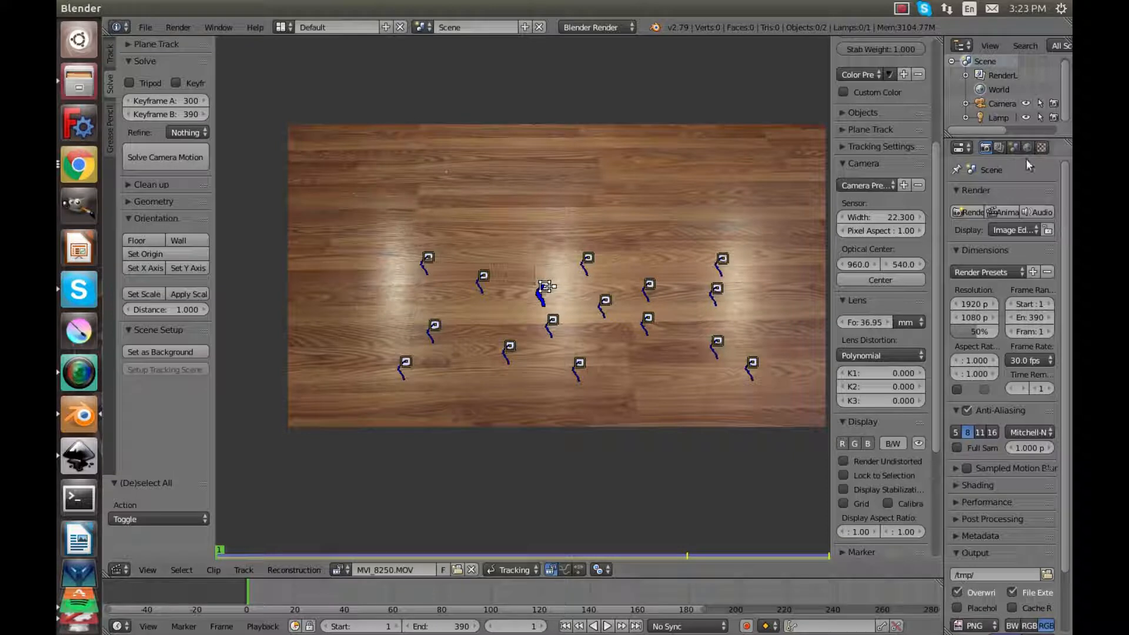
key(a)
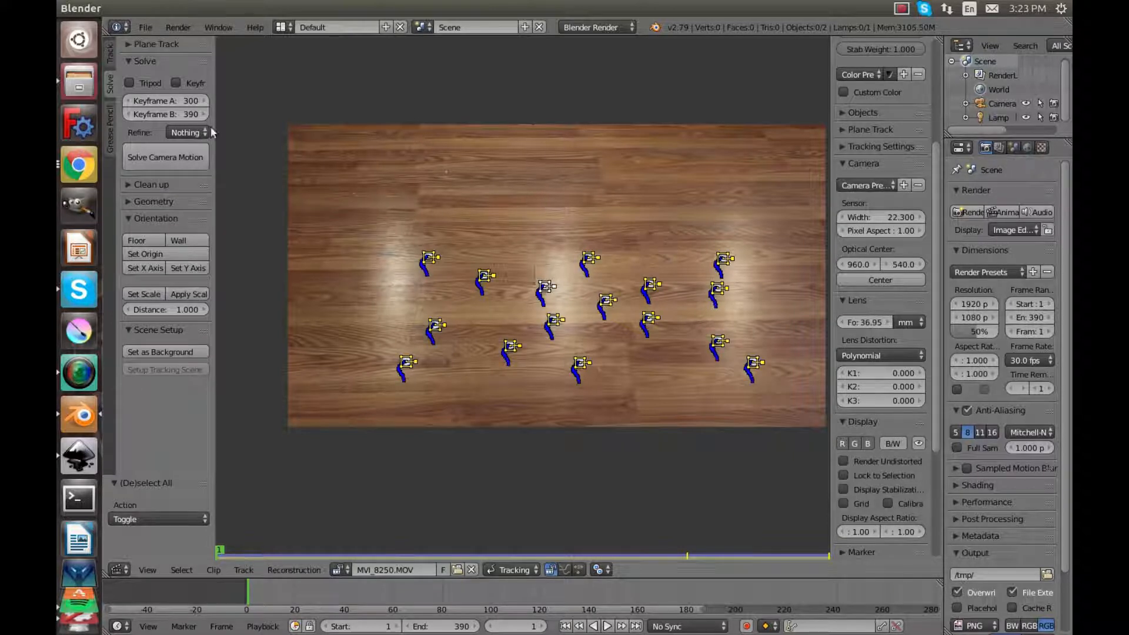
click(152, 158)
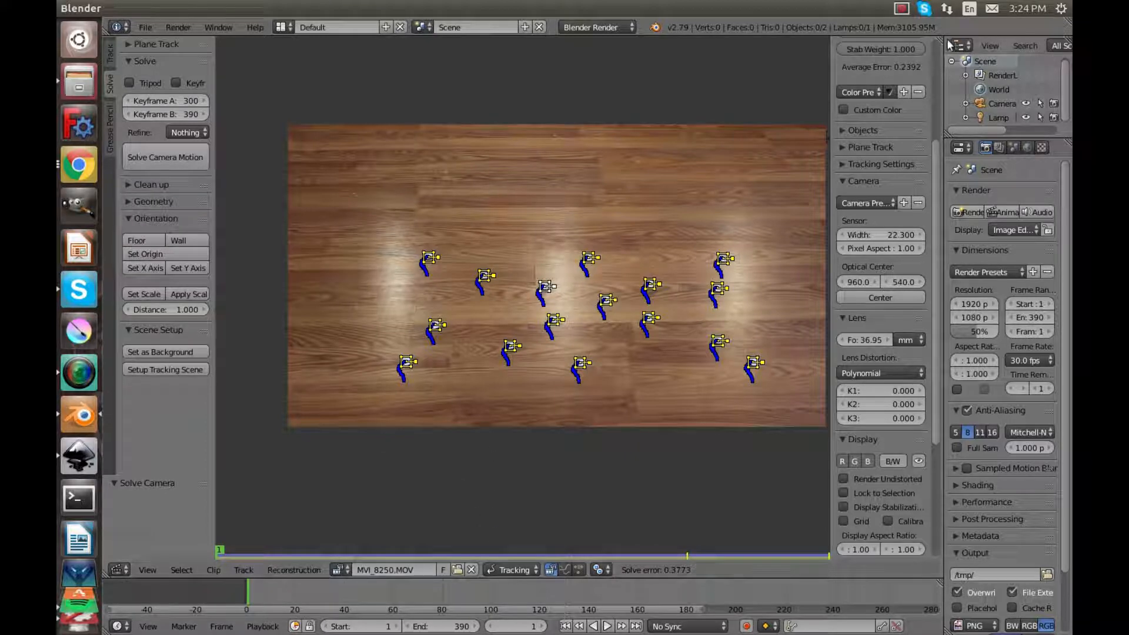
- Split the clip editor side by side, make the new area a 3D View, and widen the clip editor to about half the space
drag(939, 38, 811, 24)
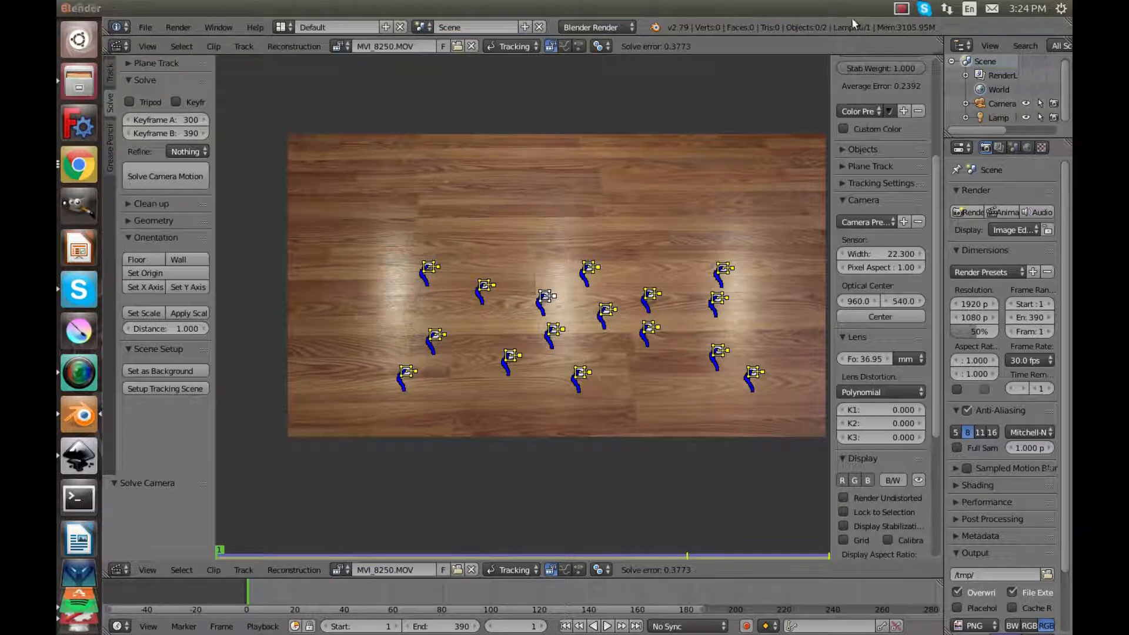
drag(940, 58, 352, 438)
click(407, 570)
click(438, 550)
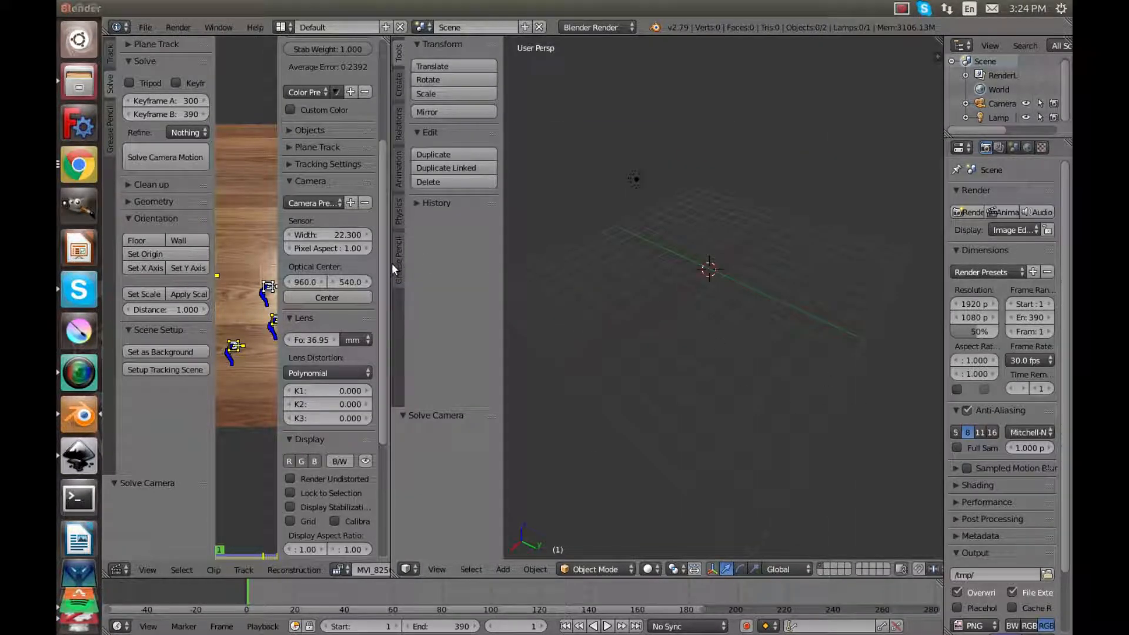
drag(390, 262, 576, 273)
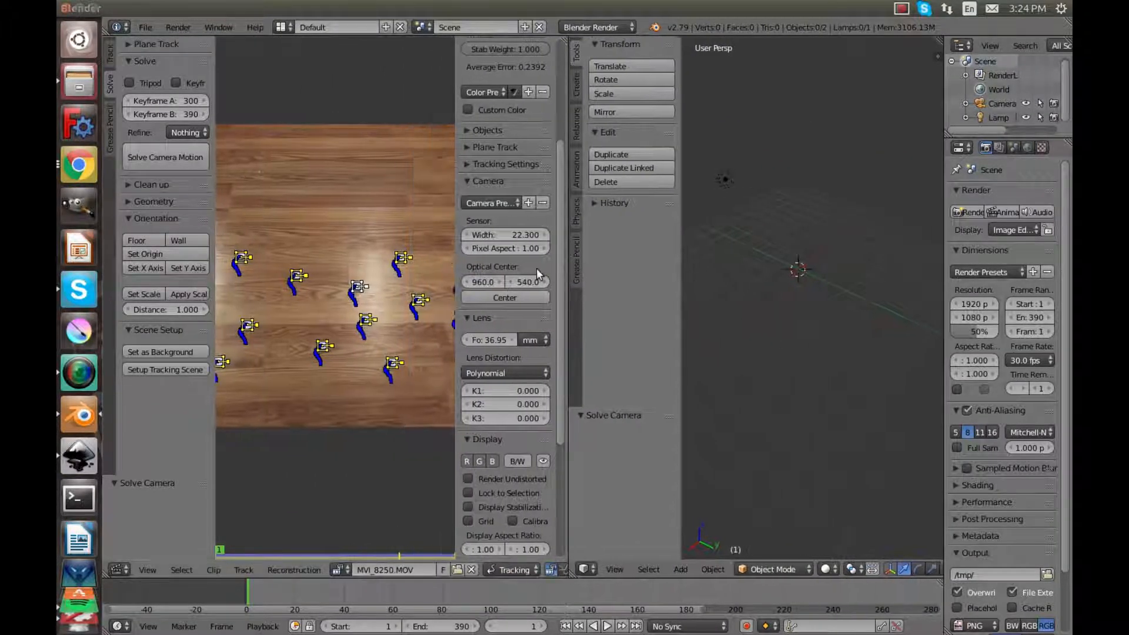
- Set up the tracking scene from the solved clip
scroll(346, 306, down, 4)
scroll(346, 306, up, 2)
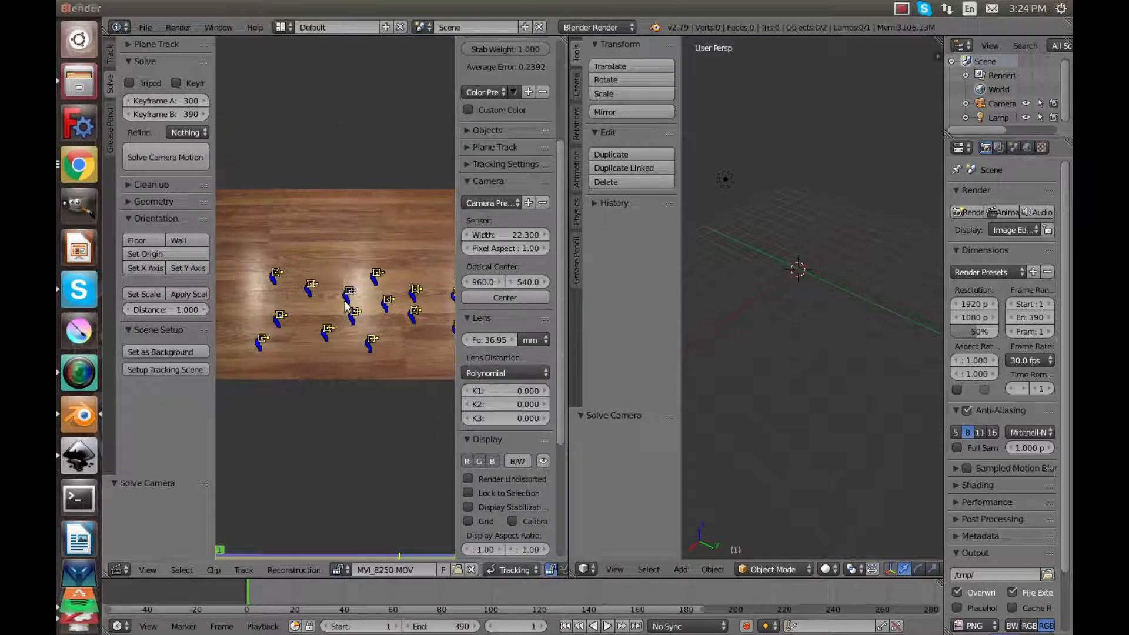
click(186, 369)
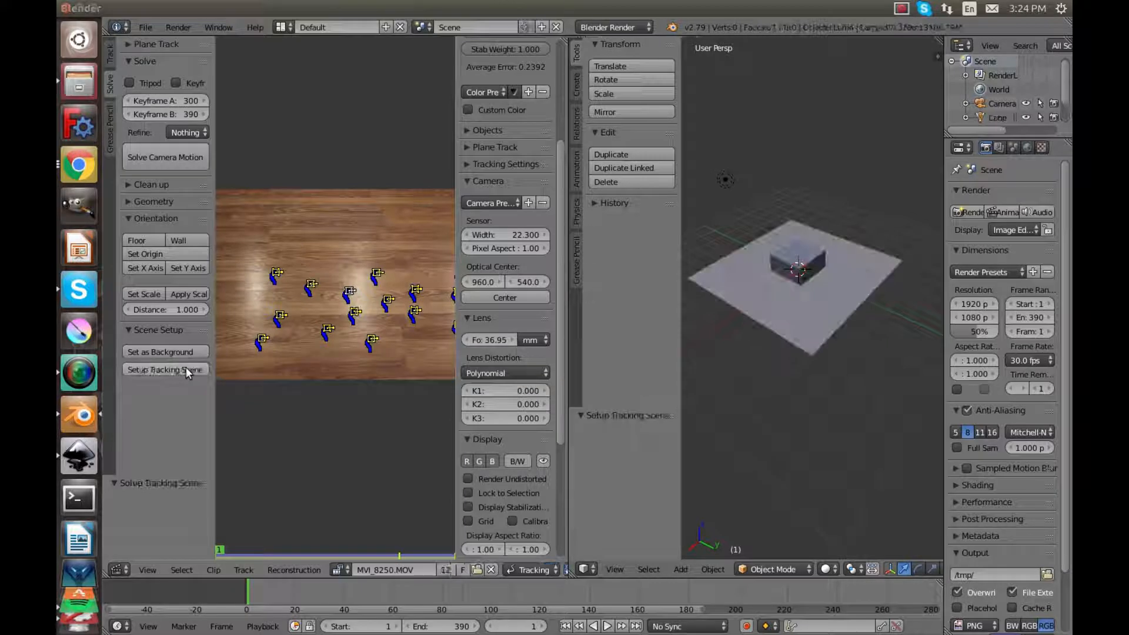
scroll(800, 247, down, 3)
scroll(798, 247, up, 3)
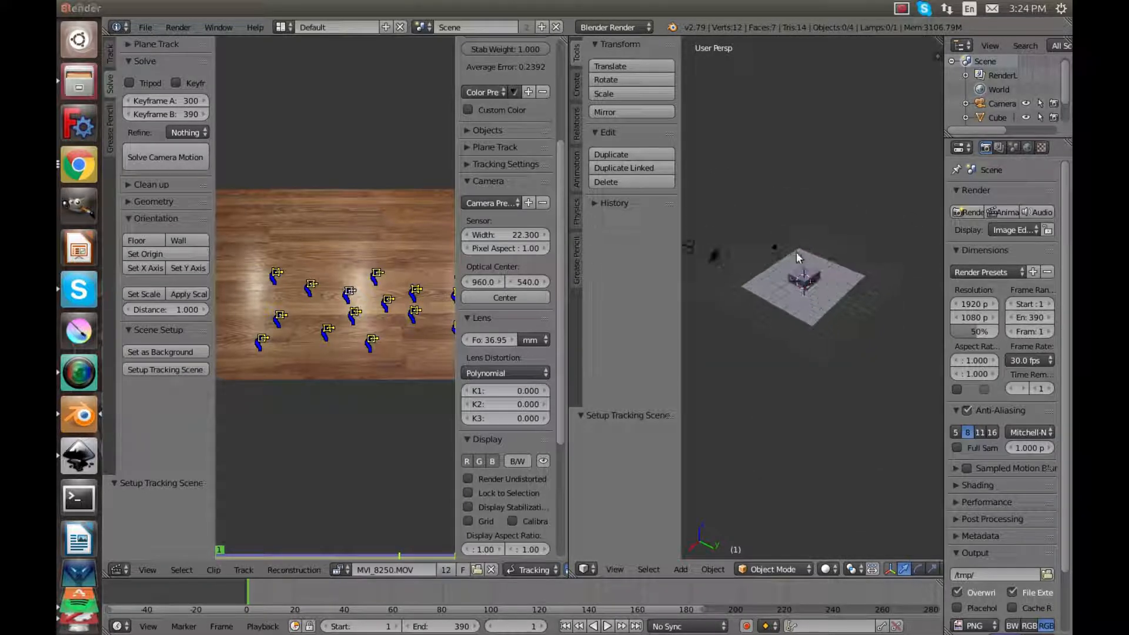
- Deselect everything, select the solved camera in the 3D view and move it about 6.9 units along the Y axis
key(a)
key(a)
key(a)
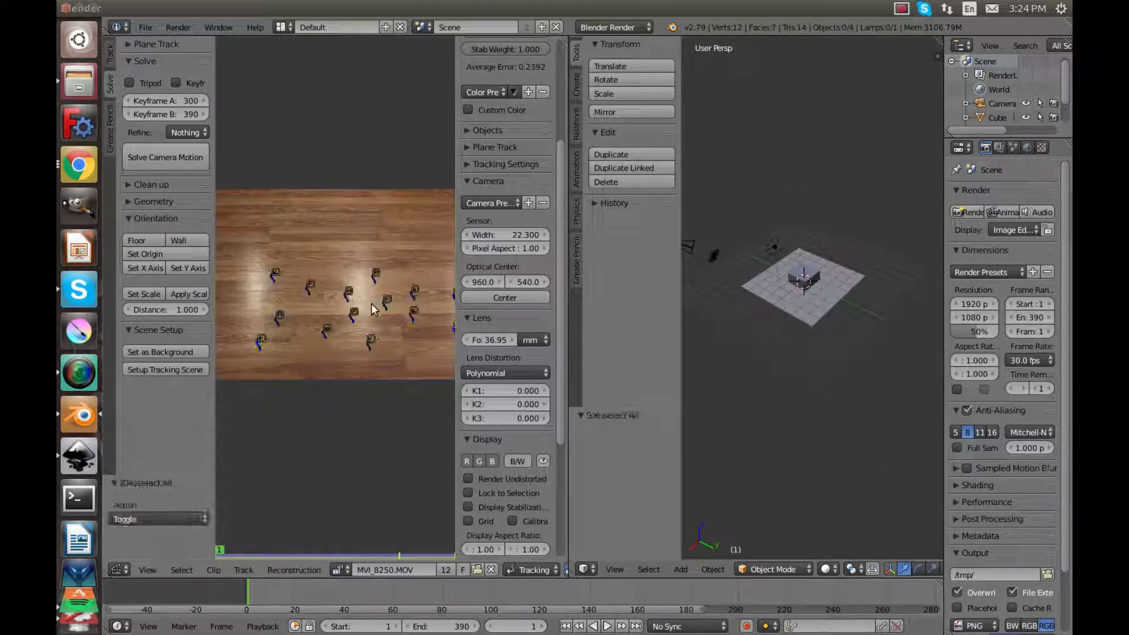
right_click(714, 259)
drag(702, 265, 767, 288)
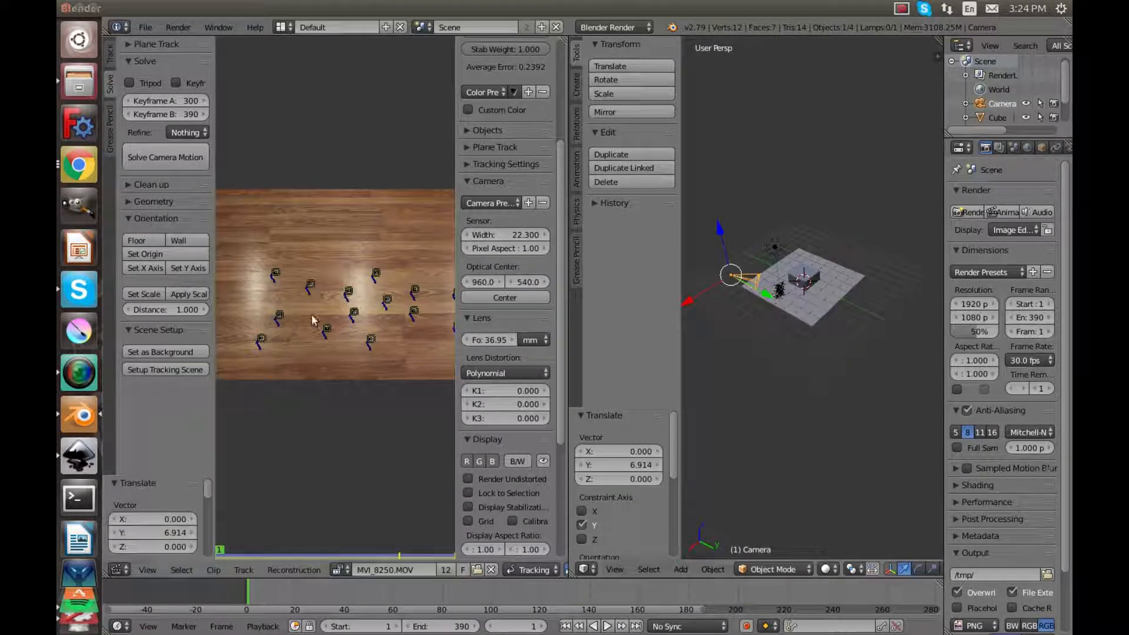
- Try to define the floor plane with all tracking markers selected
key(a)
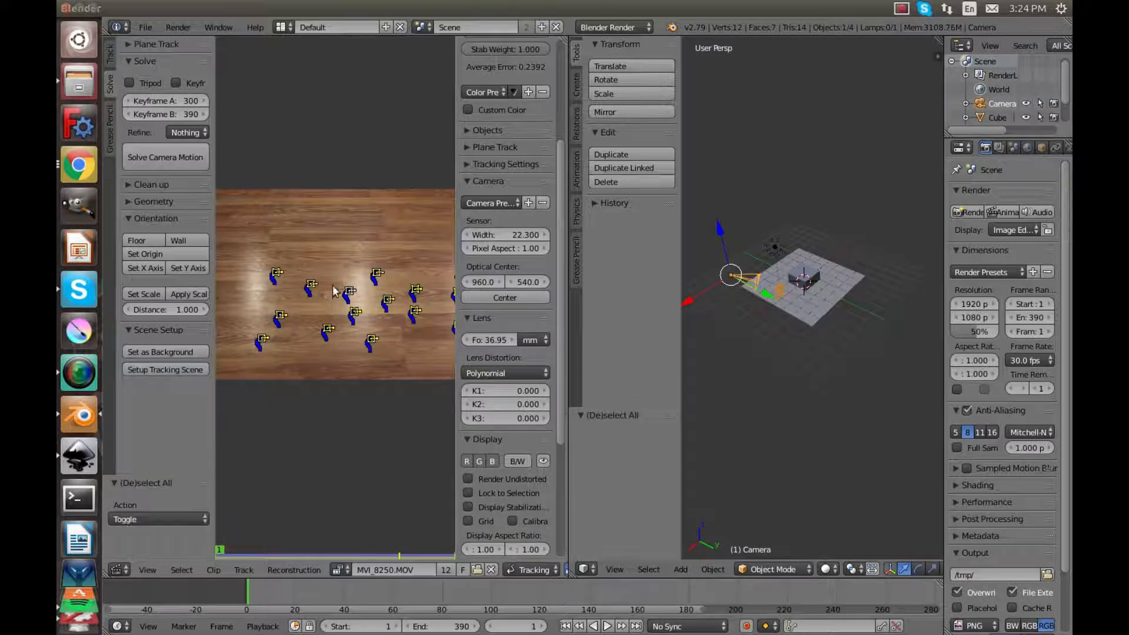
scroll(348, 304, down, 2)
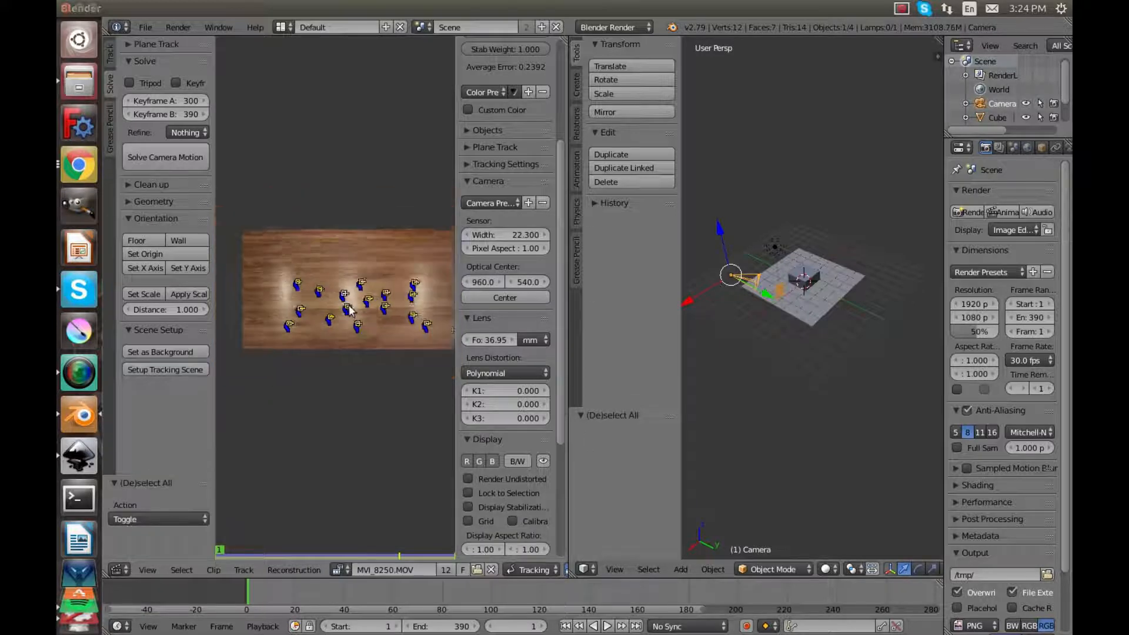
click(151, 237)
- Select three widely spaced tracking markers, near the lower right, upper middle and lower left, and define them as the floor
scroll(340, 343, down, 1)
scroll(341, 346, up, 3)
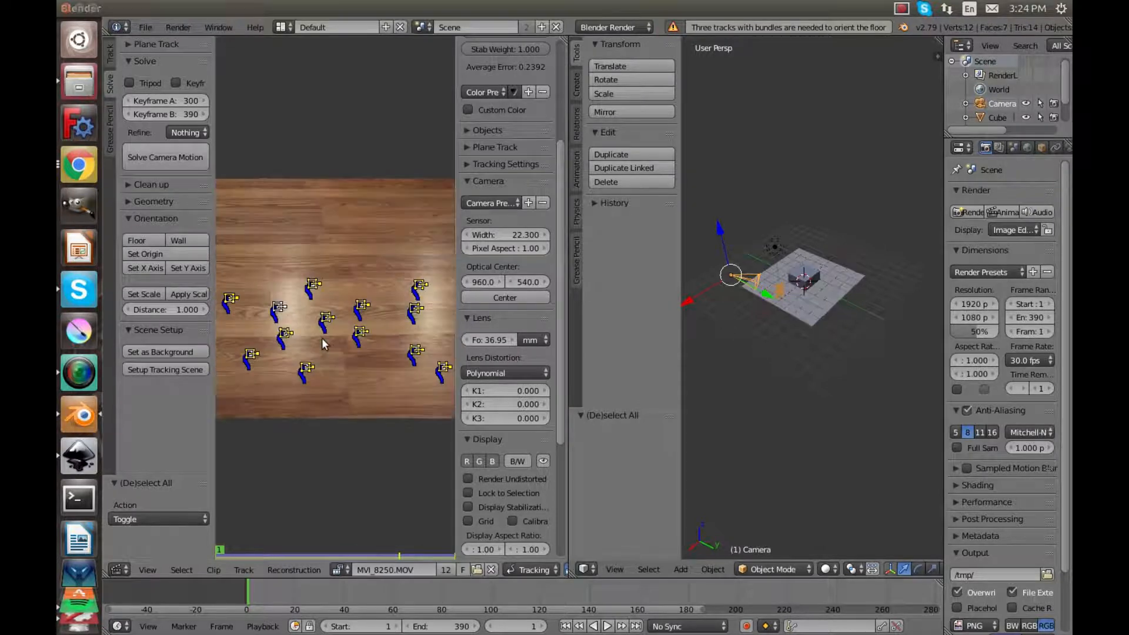
middle_drag(323, 337, 392, 325)
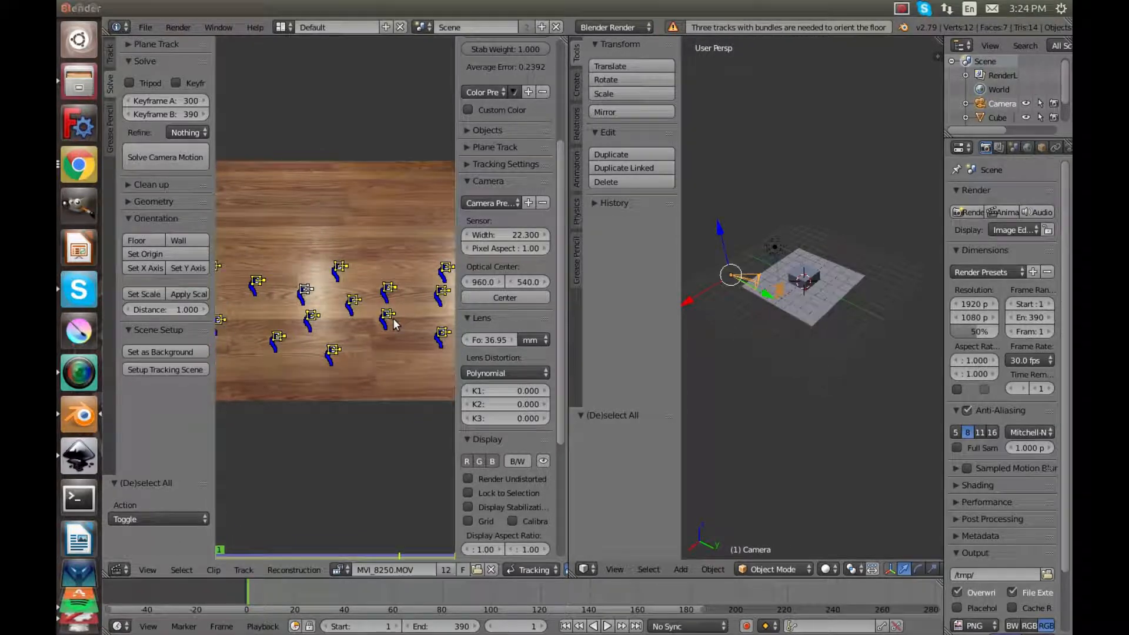
scroll(370, 253, down, 2)
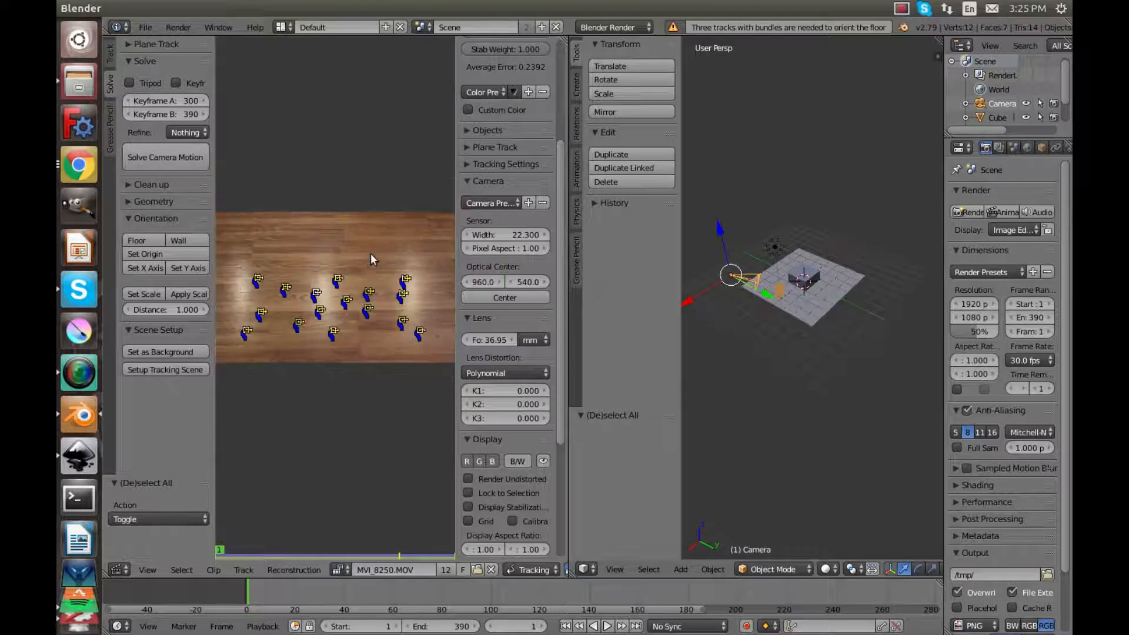
middle_drag(335, 210, 350, 186)
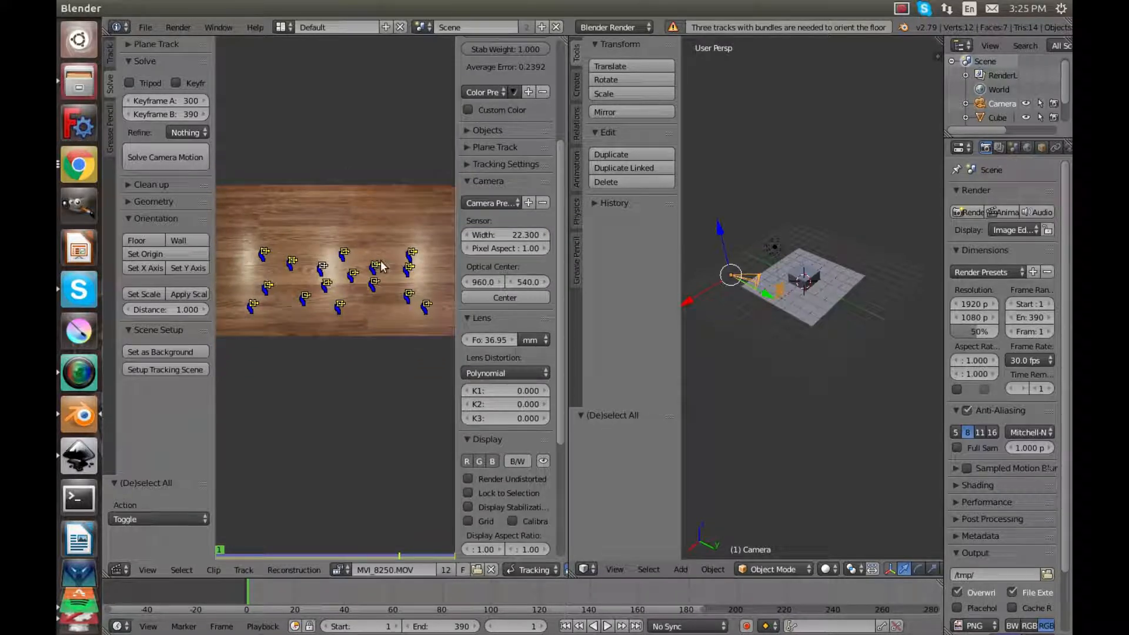
click(414, 297)
shift+click(344, 253)
shift+click(252, 305)
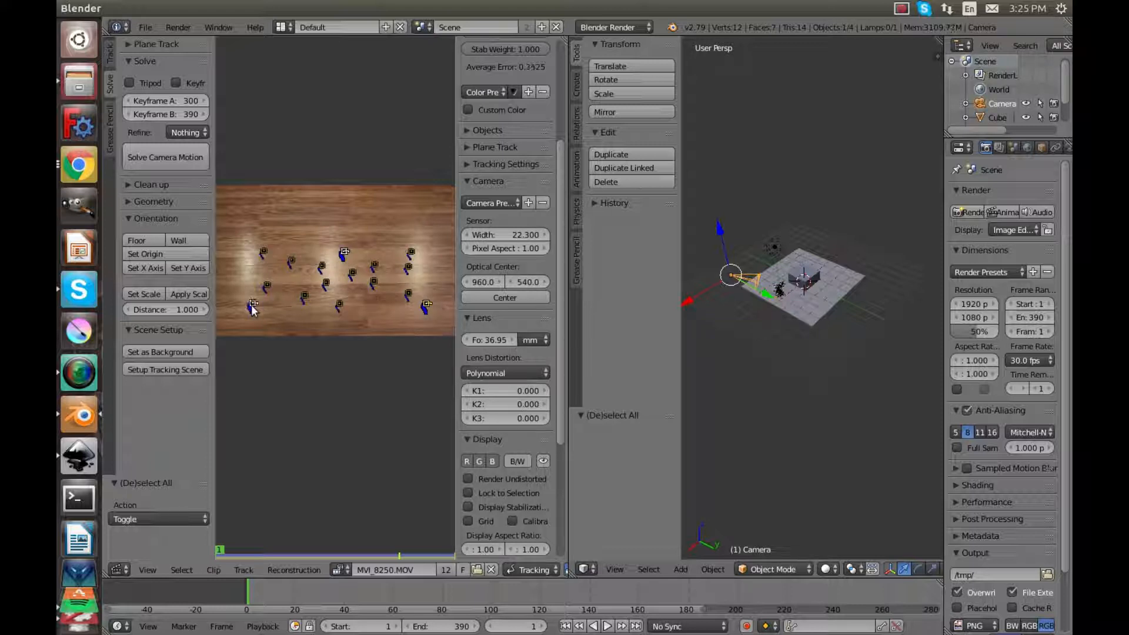
click(148, 239)
- Switch the 3D view to the camera's perspective and set the scene origin from the selected markers
scroll(805, 284, up, 8)
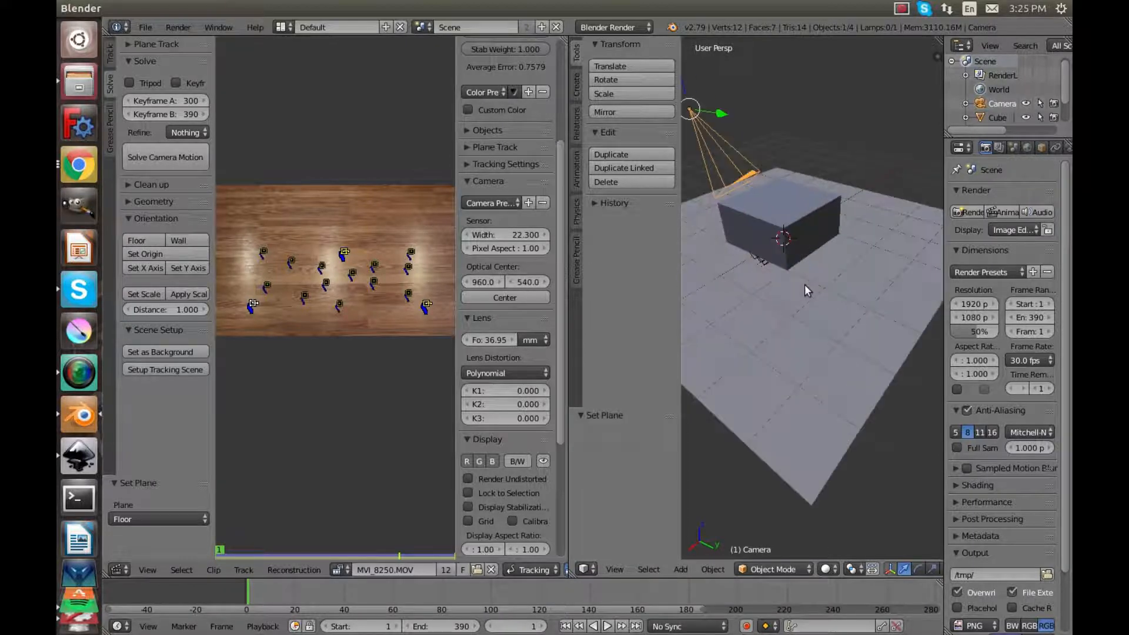
mouse_move(888, 252)
middle_down()
mouse_move(888, 174)
mouse_move(867, 237)
mouse_move(875, 303)
mouse_move(862, 285)
mouse_move(882, 272)
middle_up()
scroll(877, 302, down, 3)
middle_drag(749, 302, 887, 293)
scroll(866, 294, up, 4)
key(KP_0)
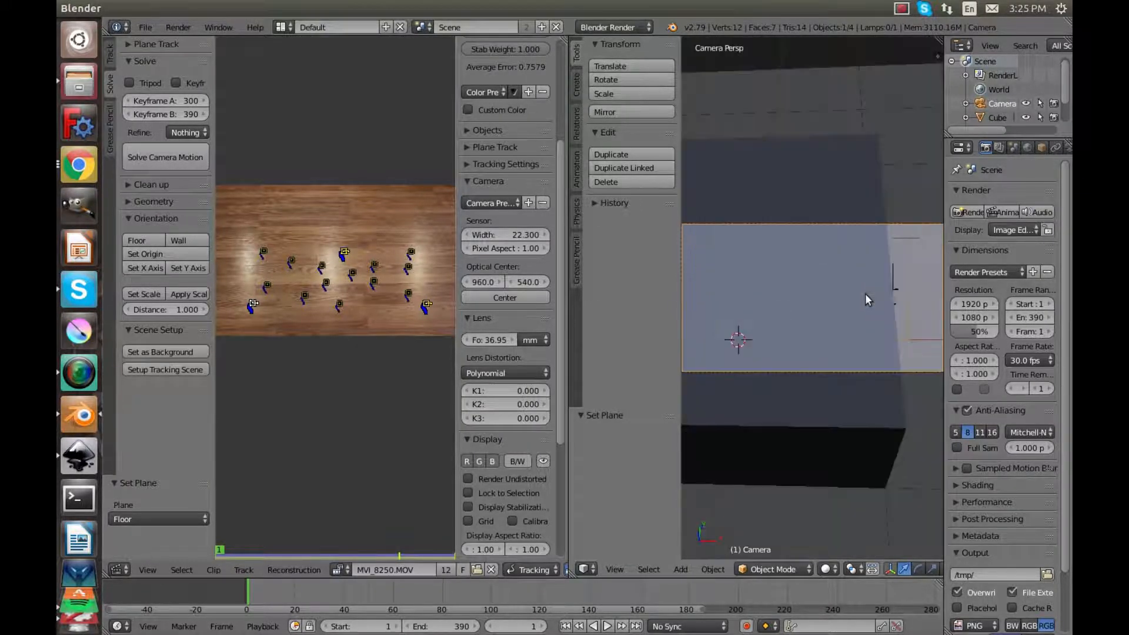
scroll(855, 288, down, 4)
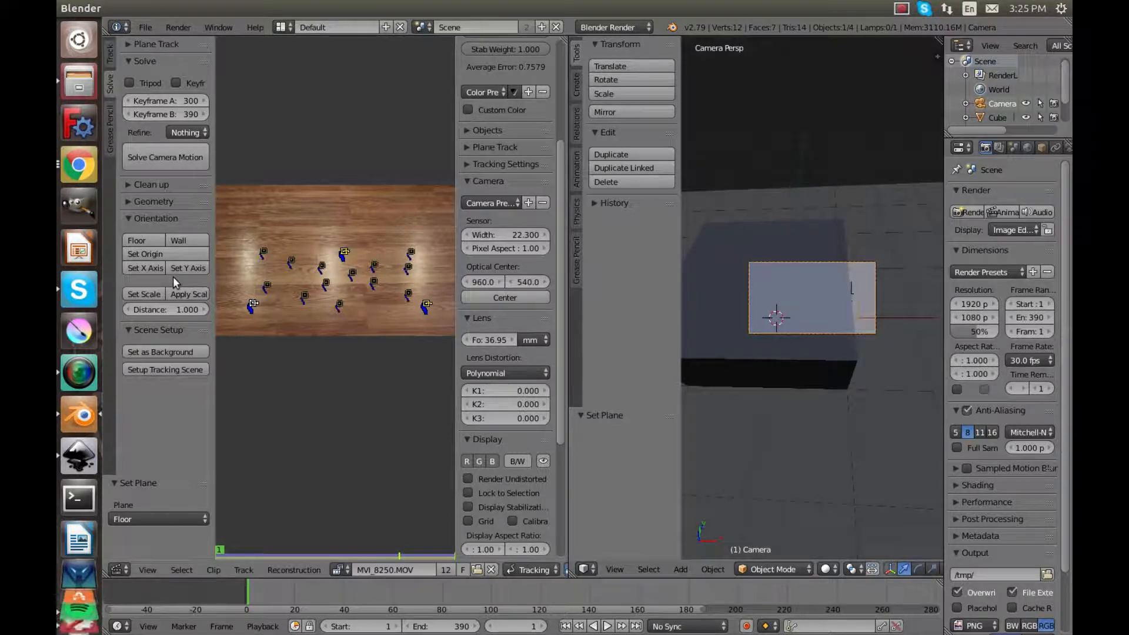
click(156, 256)
- Scale the cube uniformly by about 0.278
right_click(805, 234)
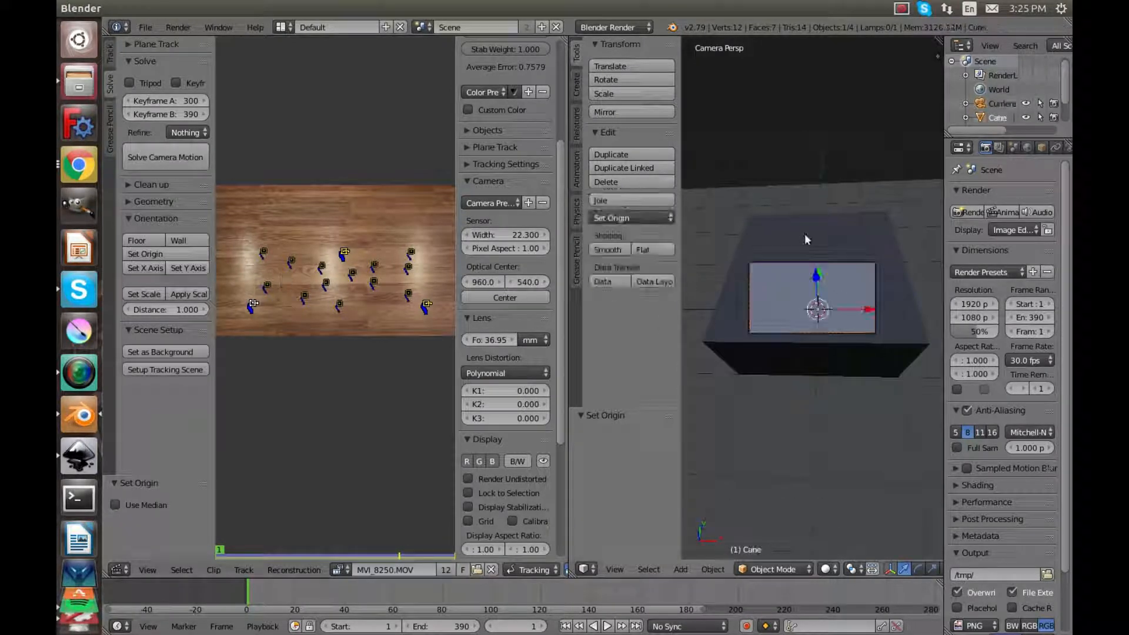
key(s)
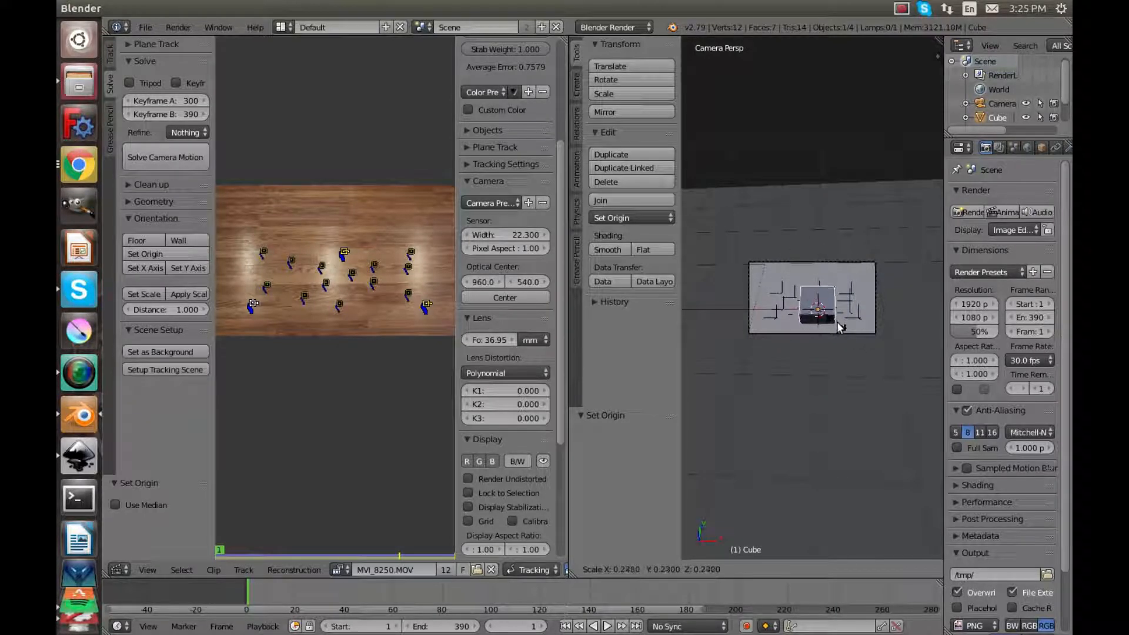
click(838, 323)
- Scale the ground plane uniformly by about 0.197
right_click(854, 364)
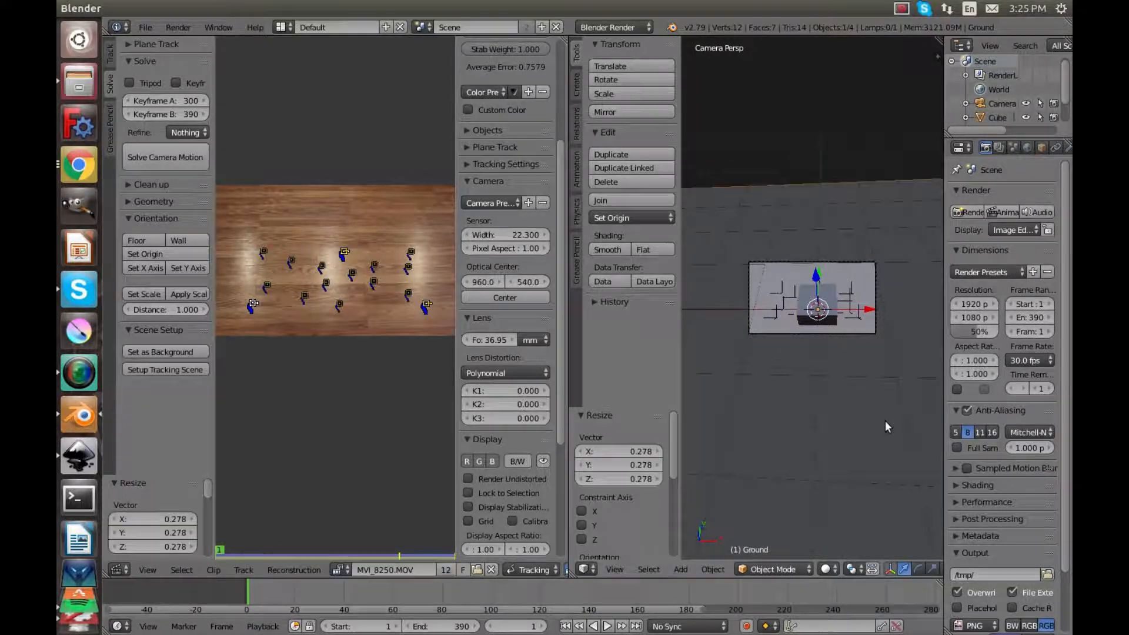
key(s)
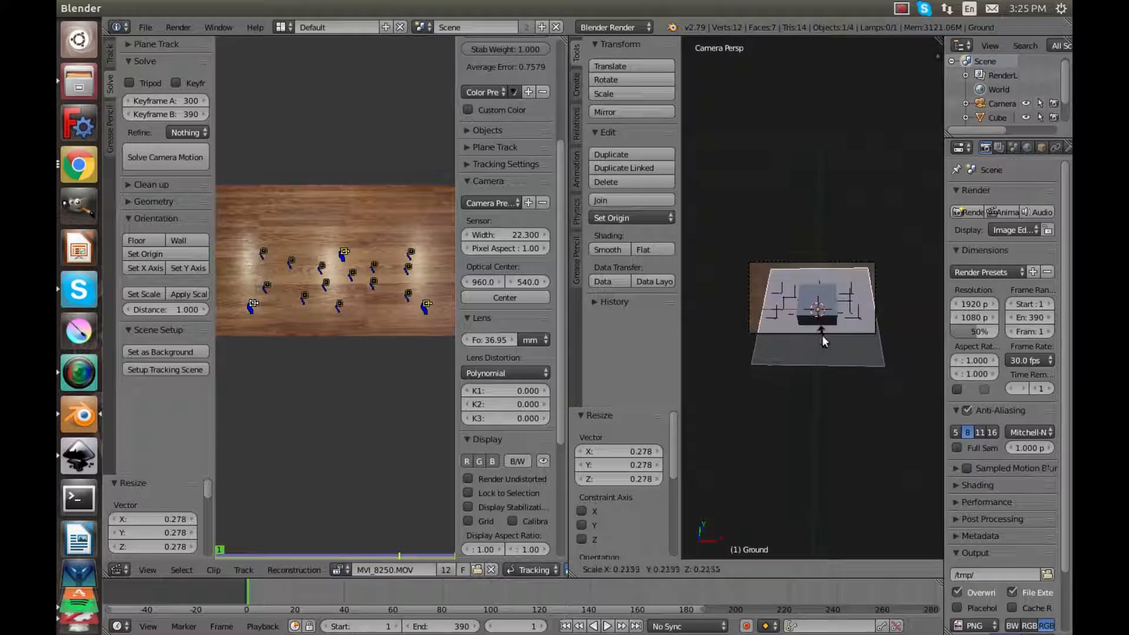
click(820, 334)
- Leave the camera view, select the cube and enter Edit Mode on it
key(Home)
middle_drag(818, 330, 725, 337)
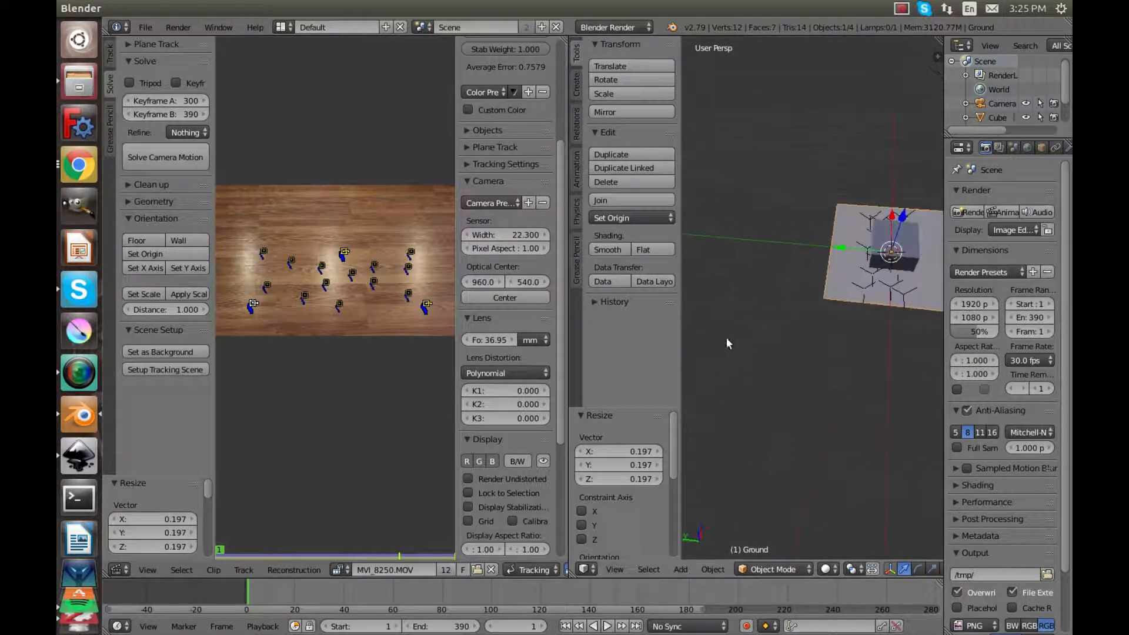
right_click(892, 238)
right_click(887, 257)
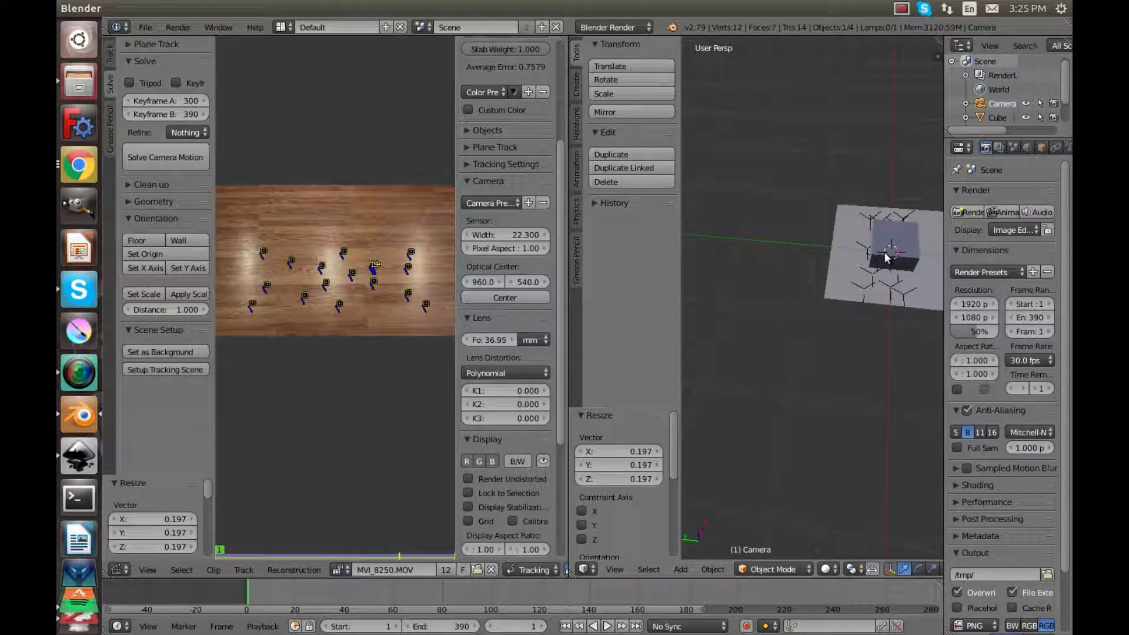
right_click(909, 240)
middle_drag(909, 240, 794, 194)
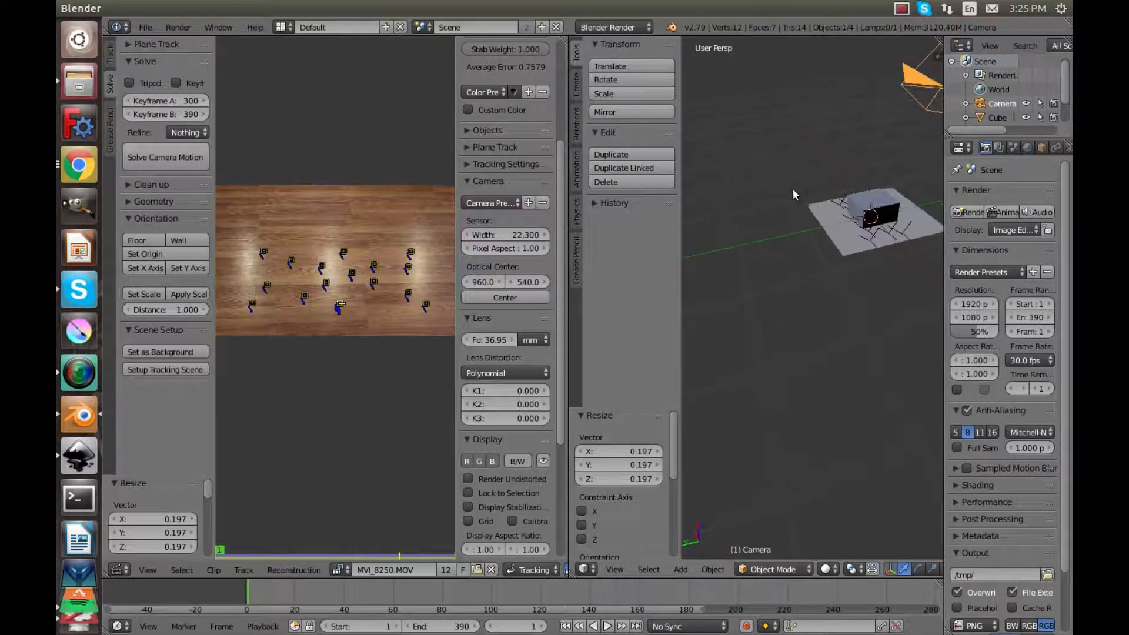
right_click(894, 202)
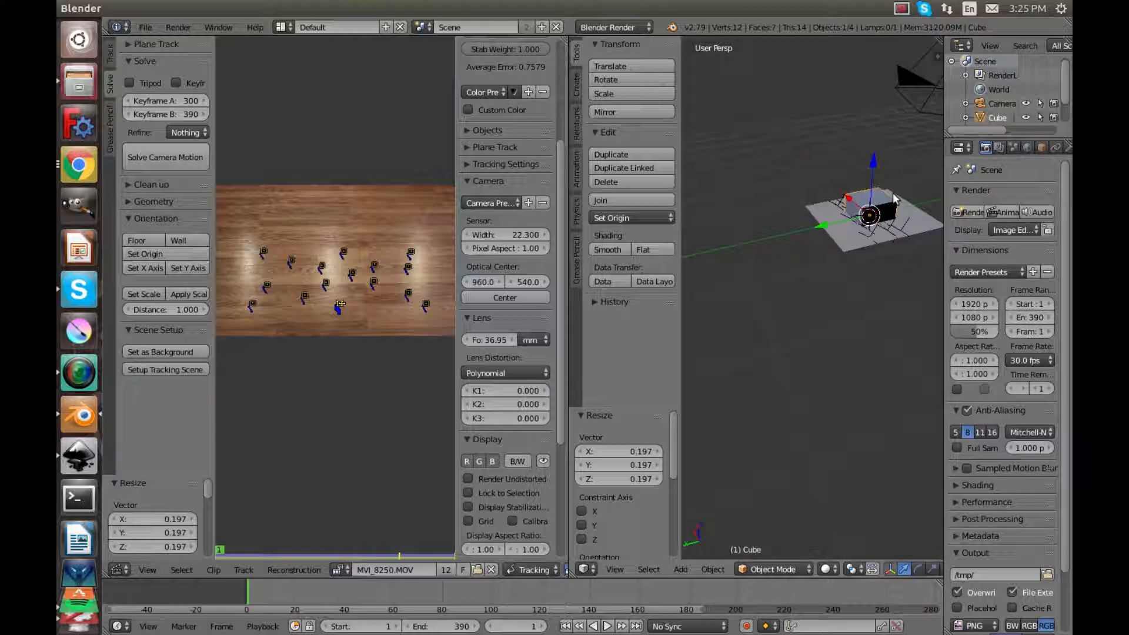
key(Tab)
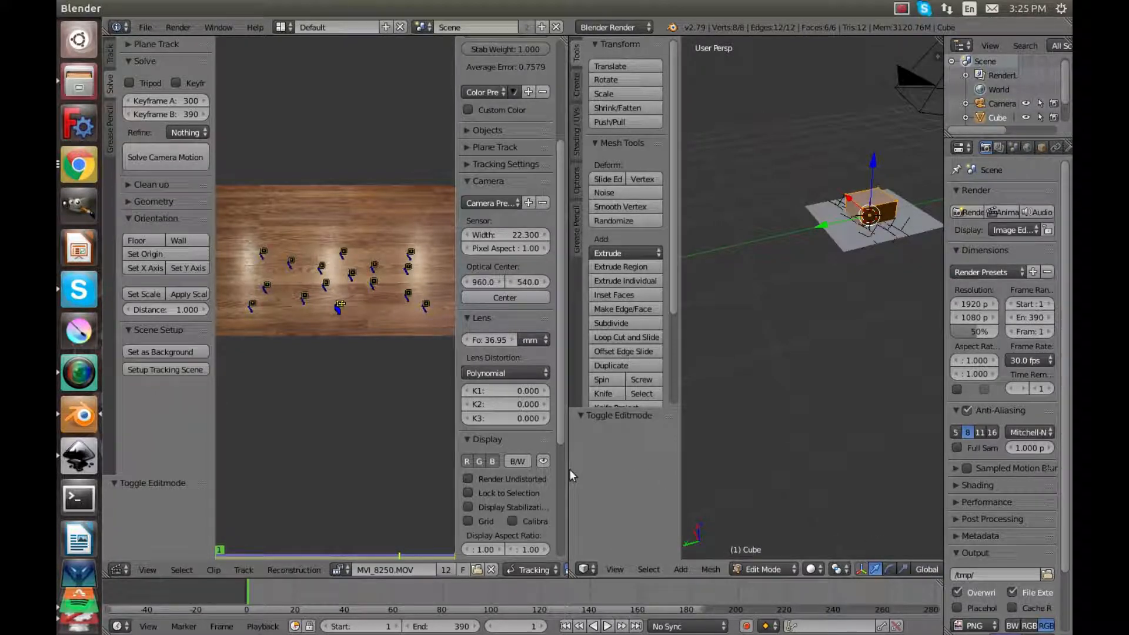
- Widen the 3D view and move the cube's negative-X side face by about -0.338 along X
drag(569, 468, 443, 468)
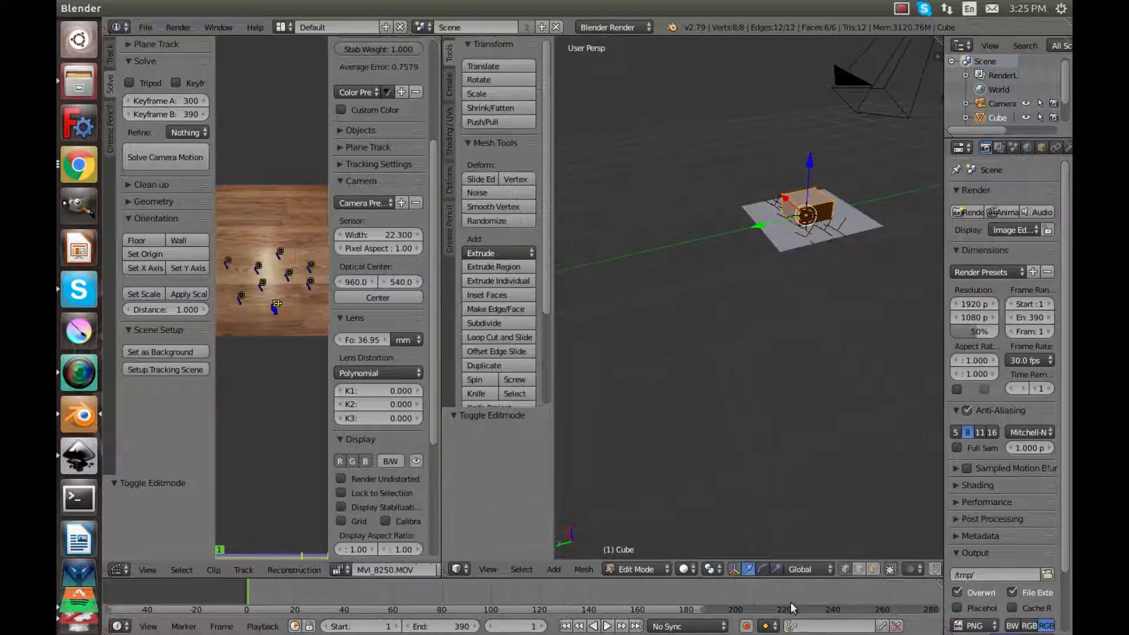
right_click(821, 214)
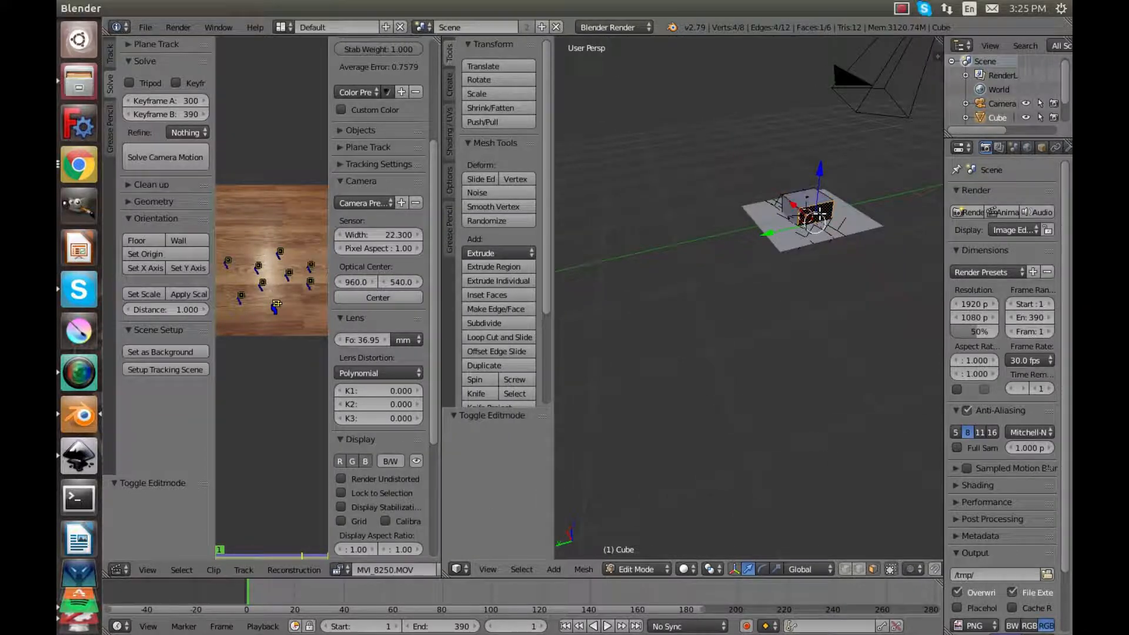
middle_drag(821, 214, 816, 277)
scroll(816, 277, up, 5)
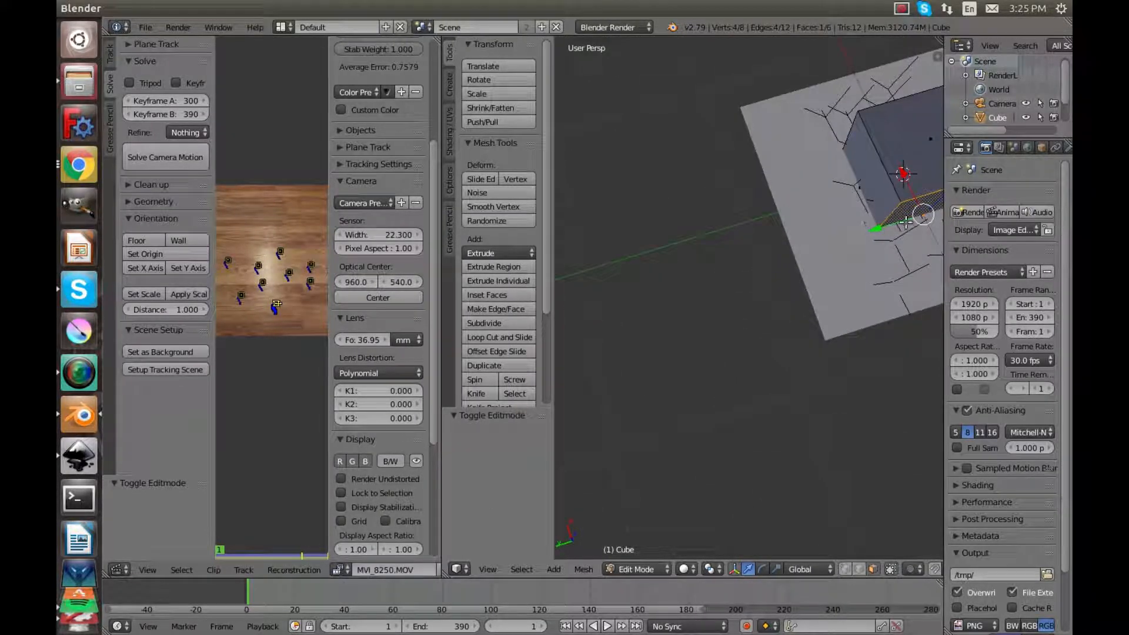
middle_drag(906, 220, 757, 257)
scroll(783, 421, down, 2)
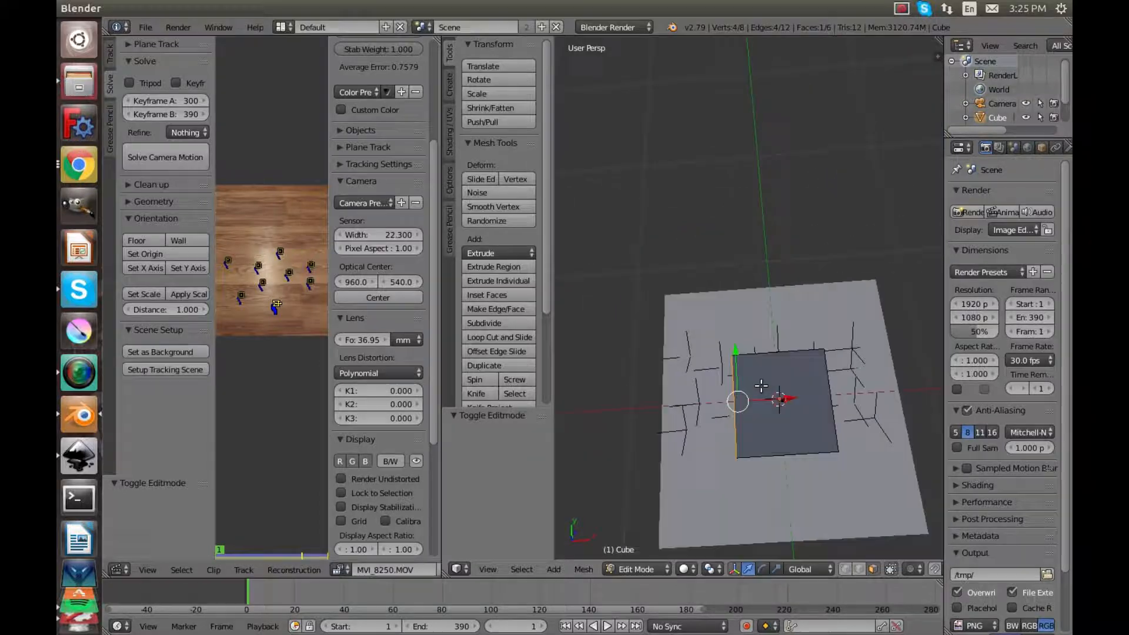
drag(787, 402, 730, 404)
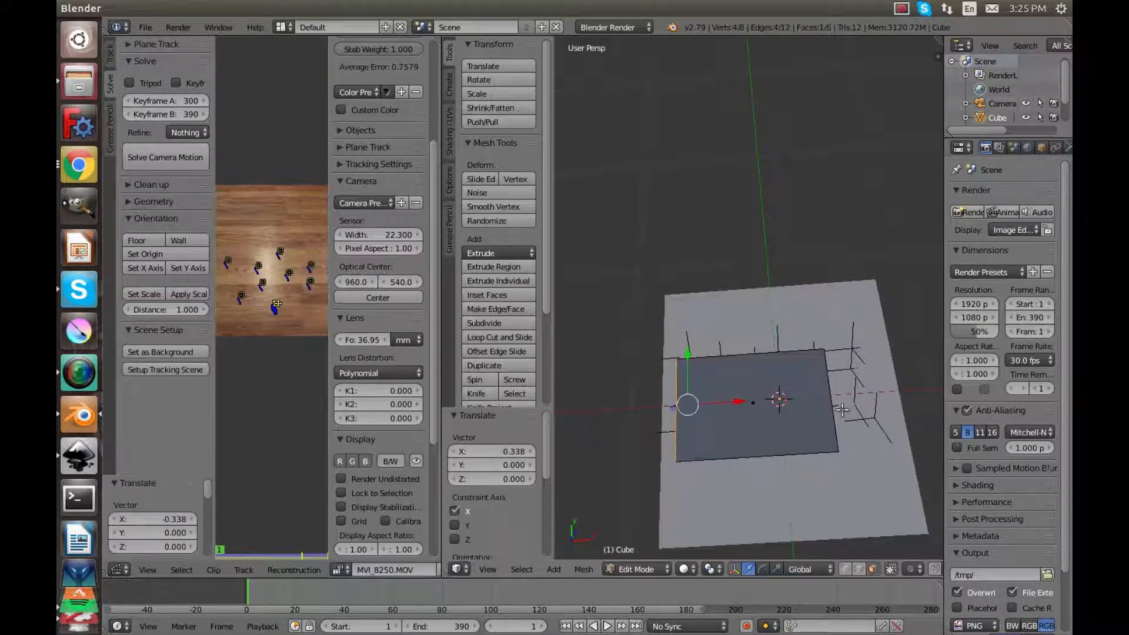
- Move the cube's positive-X side face outward by about 0.347 along X
middle_drag(825, 402, 726, 365)
right_click(624, 310)
drag(666, 339, 692, 374)
- Move the cube's far side face outward by about 0.120 along Y
middle_drag(693, 374, 614, 399)
right_click(621, 273)
key(g)
key(y)
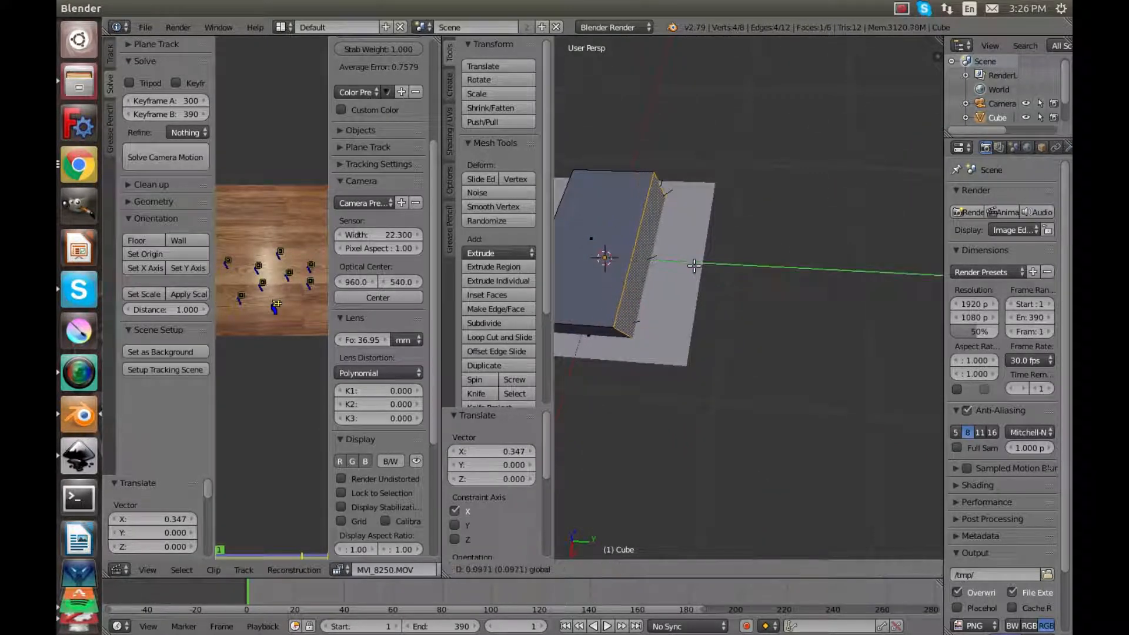
click(697, 267)
- Play the animation from the camera's perspective to check how the box follows the footage, and stop it at frame 235
middle_drag(697, 267, 841, 227)
key(KP_0)
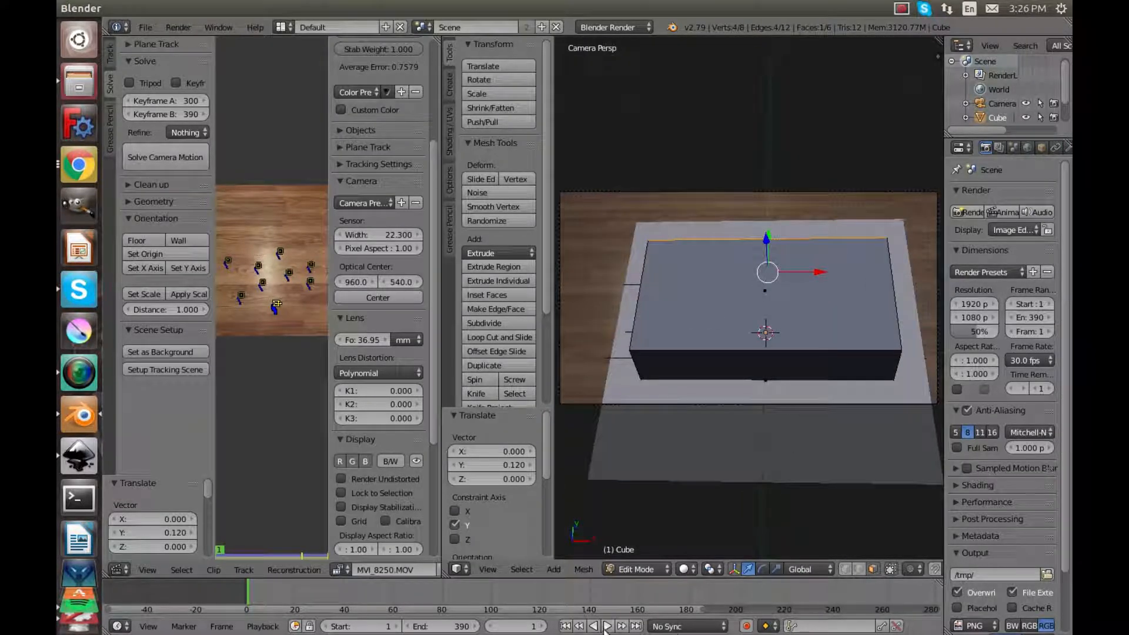
click(607, 627)
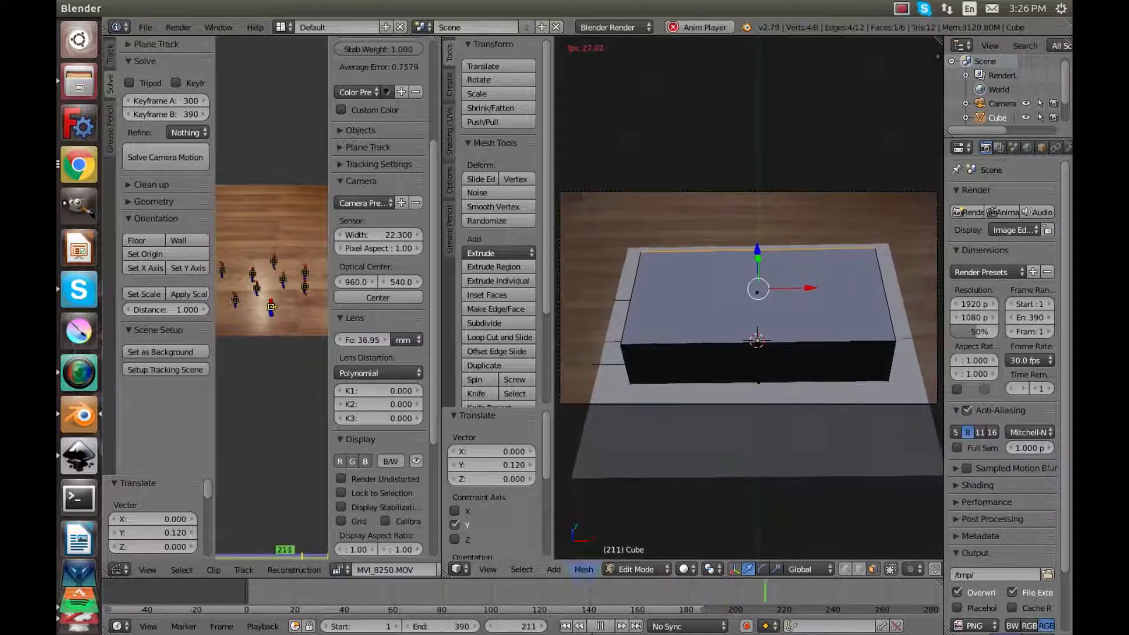
click(601, 627)
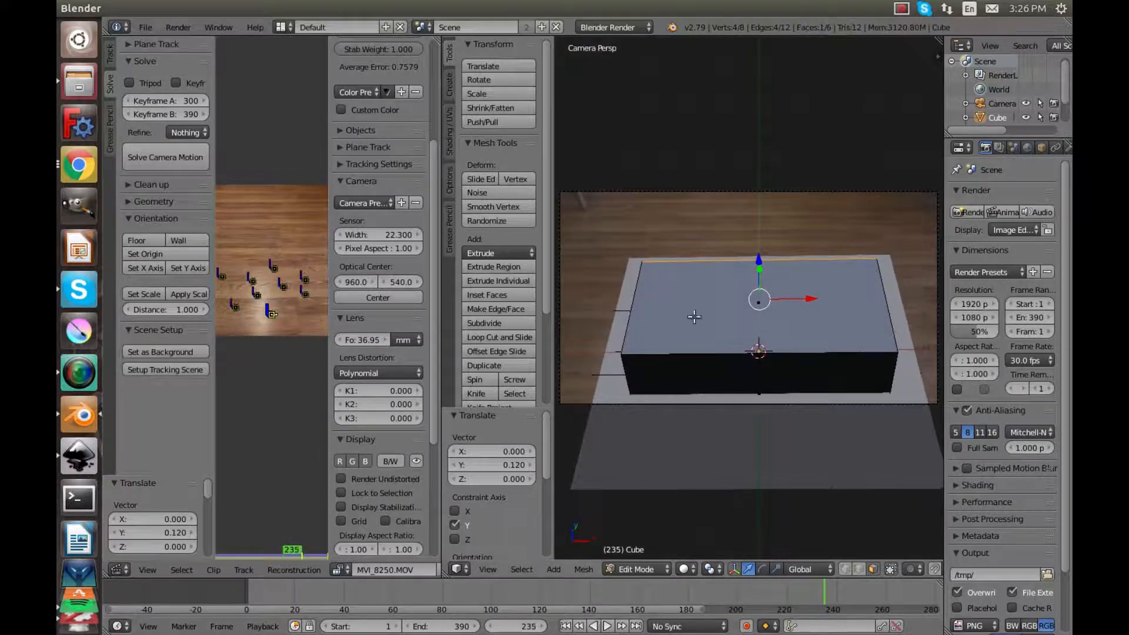
- Leave the camera view and raise the box's top face by about 0.259 along Z
middle_drag(745, 330, 664, 238)
right_click(666, 242)
drag(679, 214, 677, 198)
middle_drag(677, 199, 674, 308)
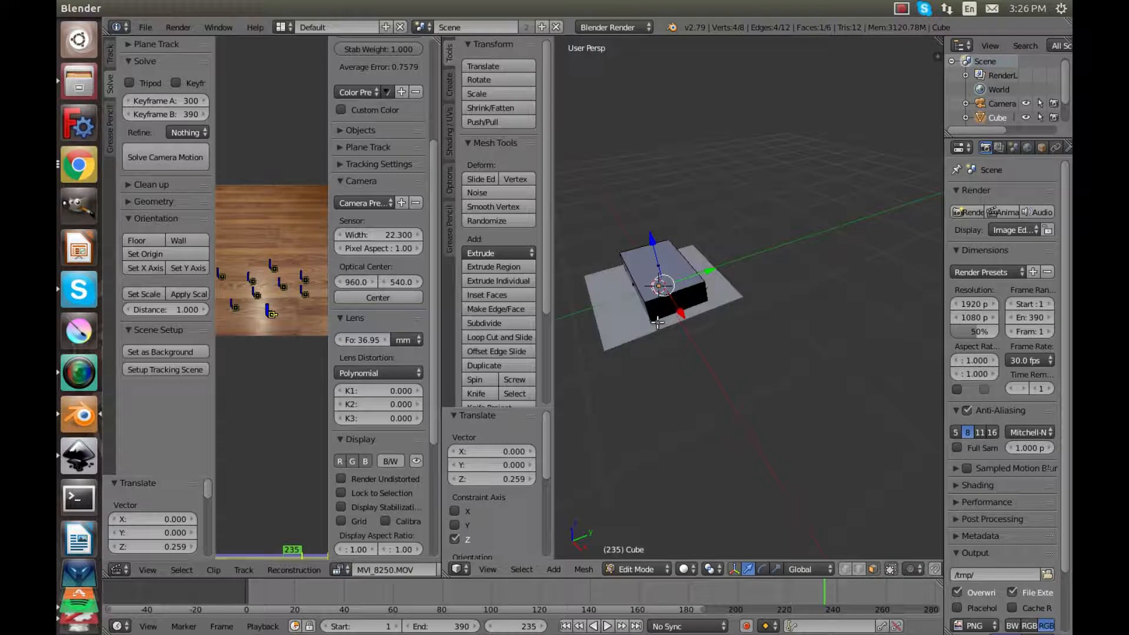
- Exit Edit Mode, deselect everything and add a point lamp to the scene
key(Tab)
right_click(627, 322)
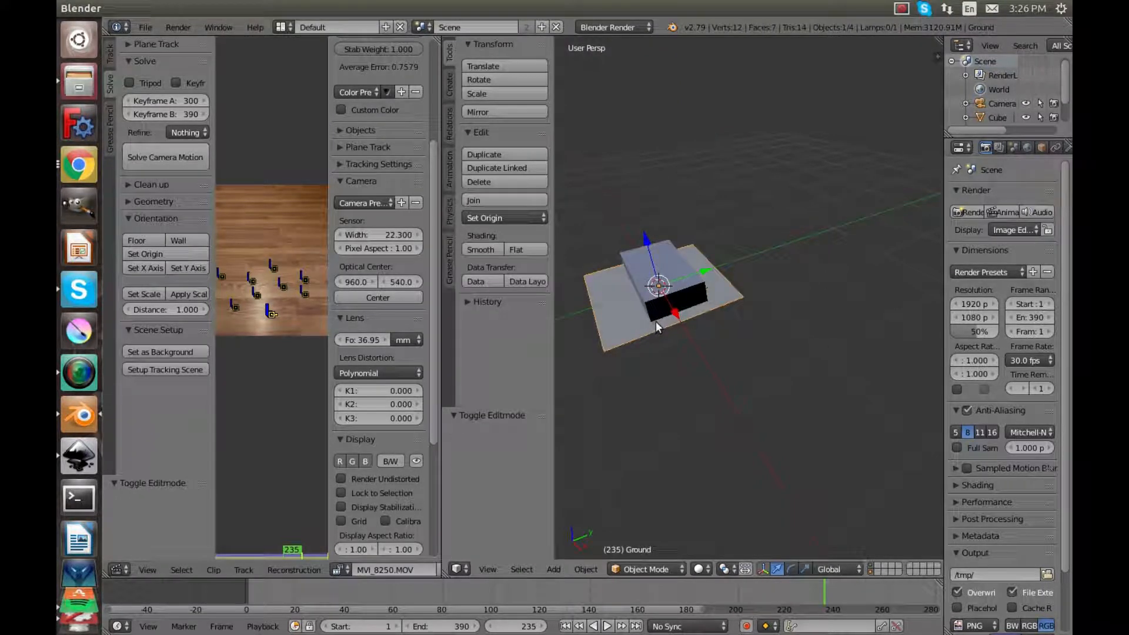
middle_drag(656, 321, 676, 295)
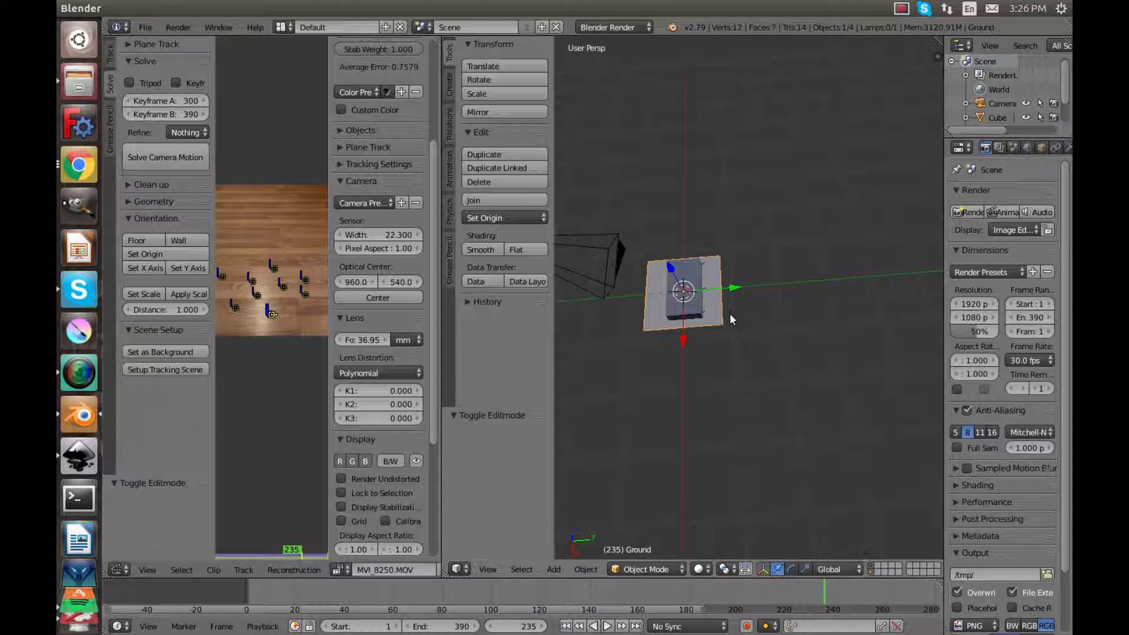
key(a)
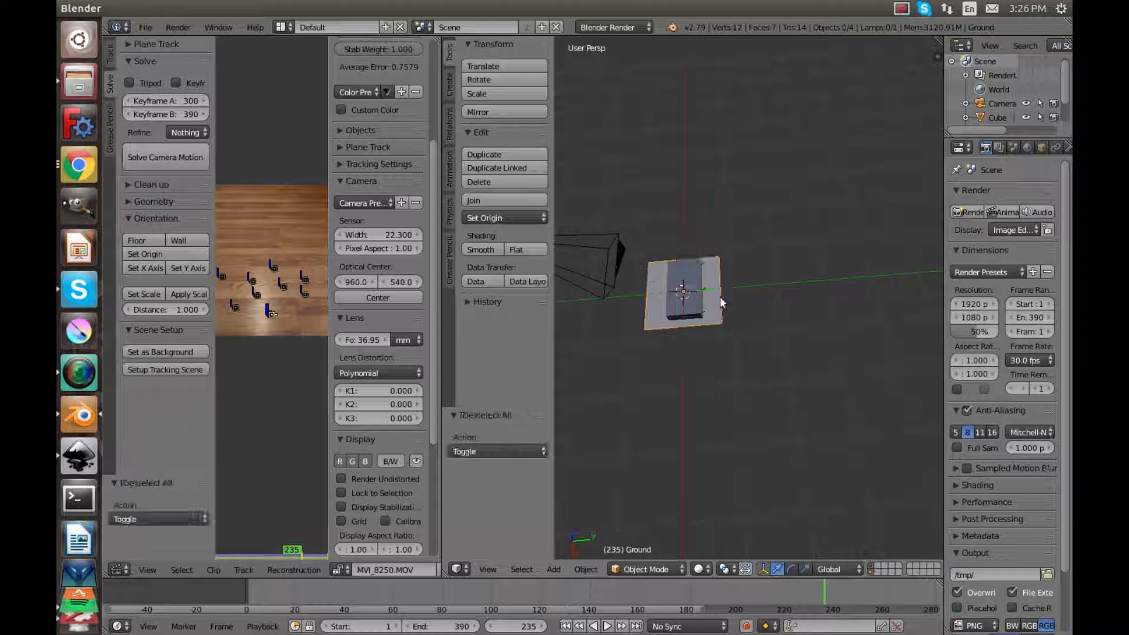
key(shift+a)
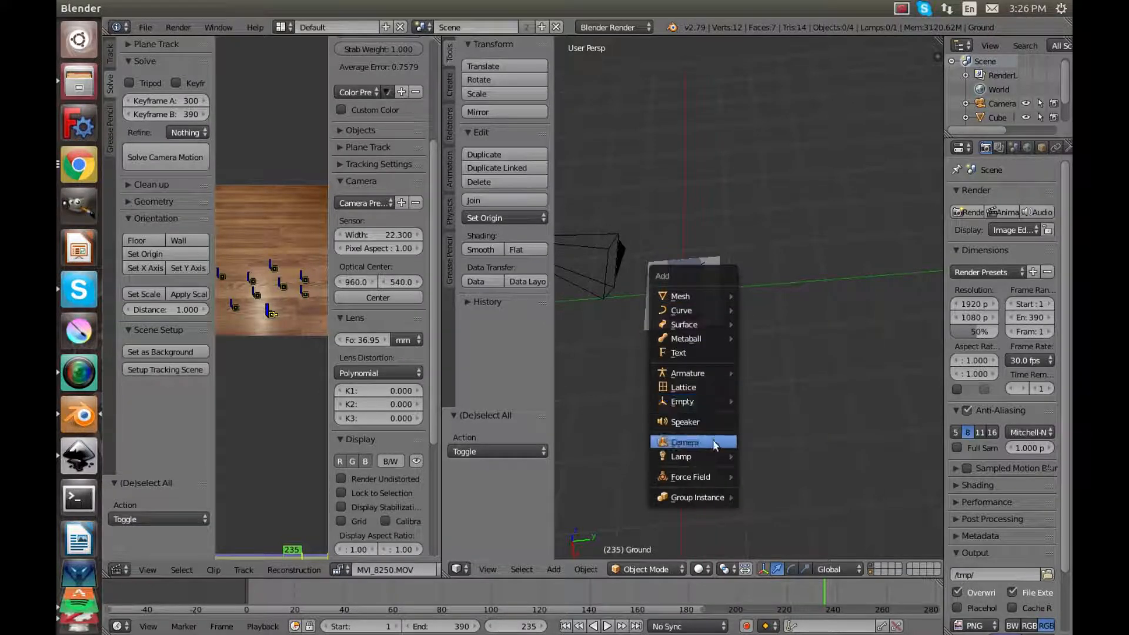
mouse_move(708, 464)
click(765, 455)
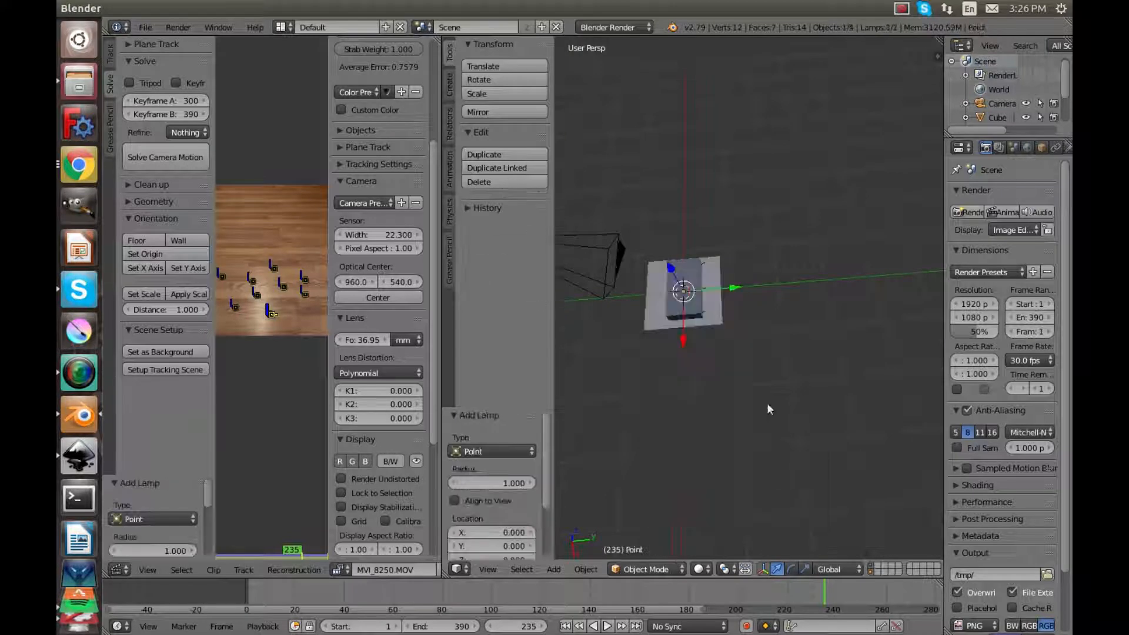
- Move the point lamp above and behind the box, about 1.668 along Y, and adjust its height and X position
drag(674, 269, 821, 196)
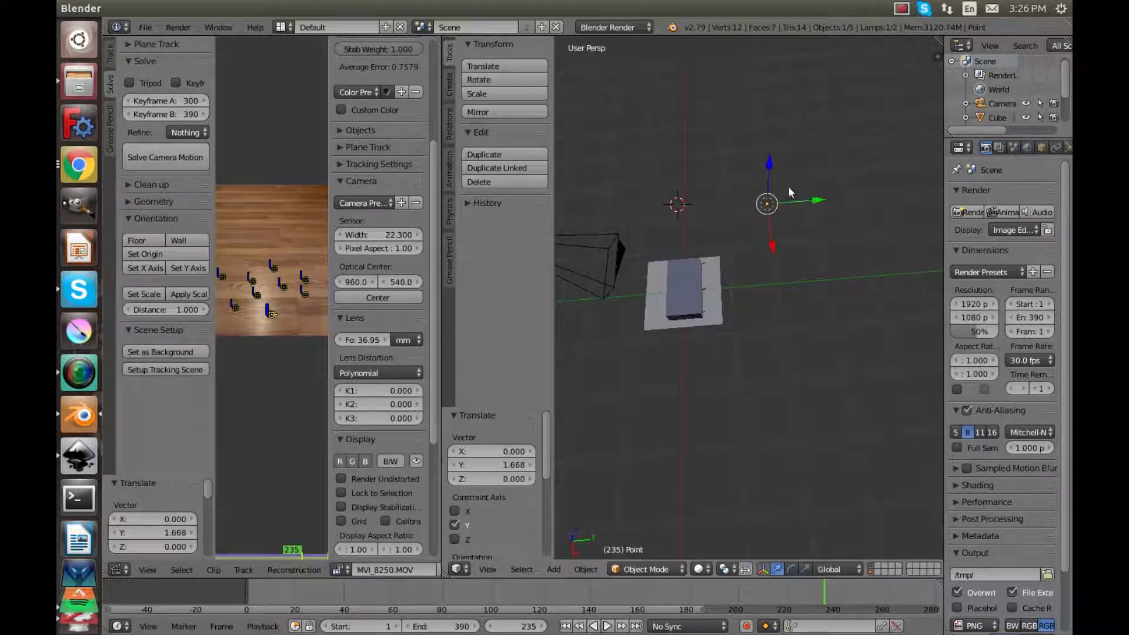
drag(771, 242, 782, 276)
middle_drag(782, 276, 852, 181)
drag(794, 90, 796, 141)
drag(807, 197, 819, 203)
- Render frame 235 from the camera's perspective and merge the clip editor area into the render view
key(KP_0)
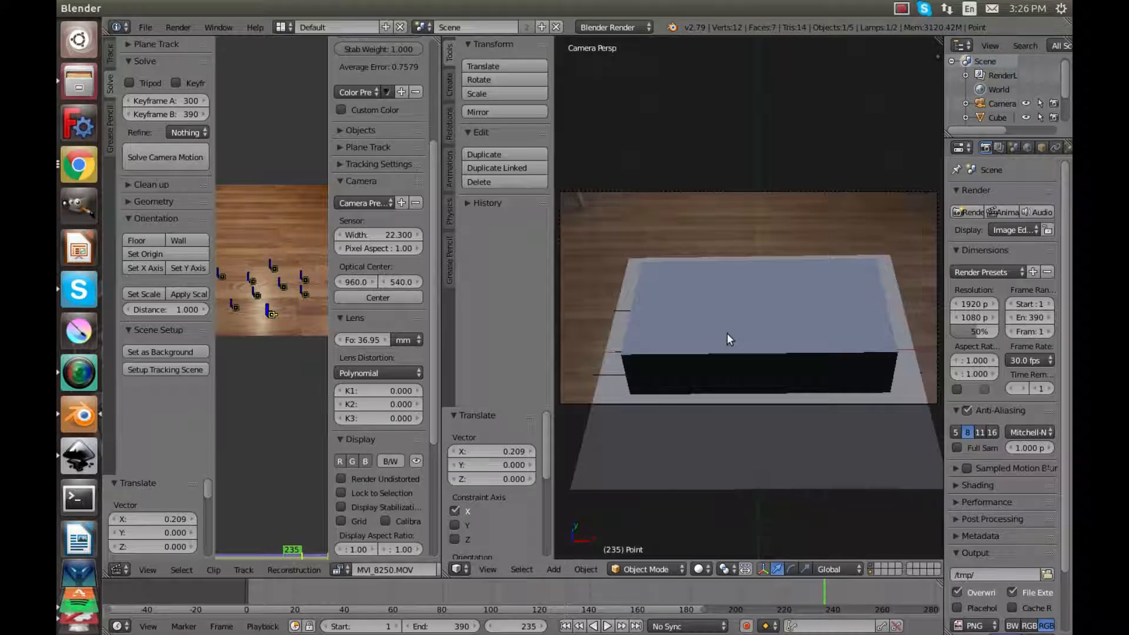
key(F12)
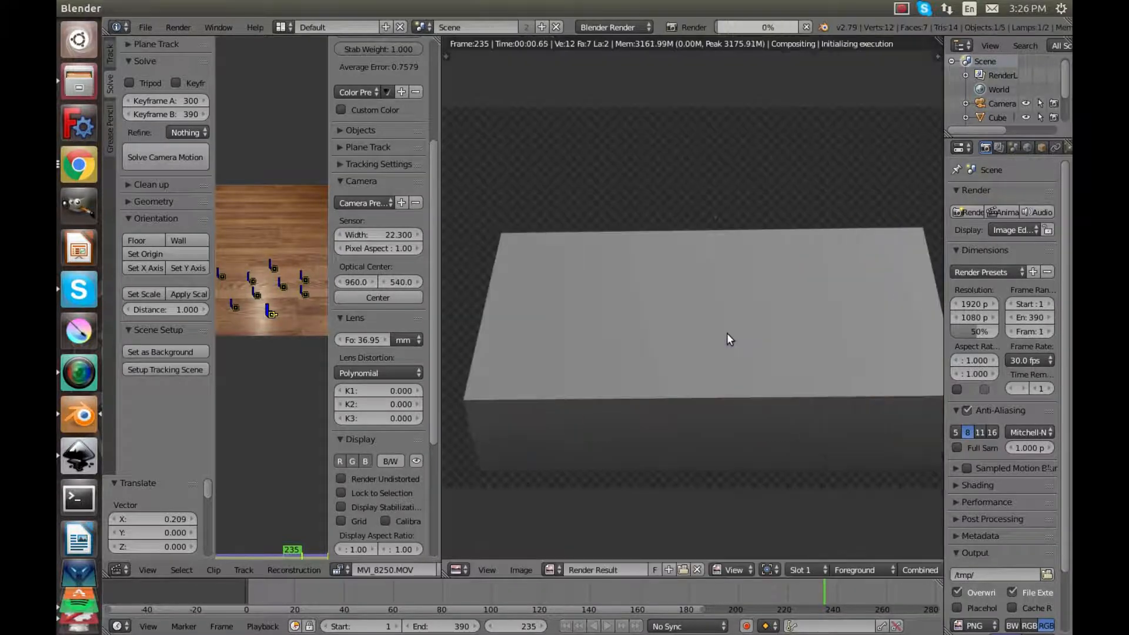
scroll(698, 305, down, 1)
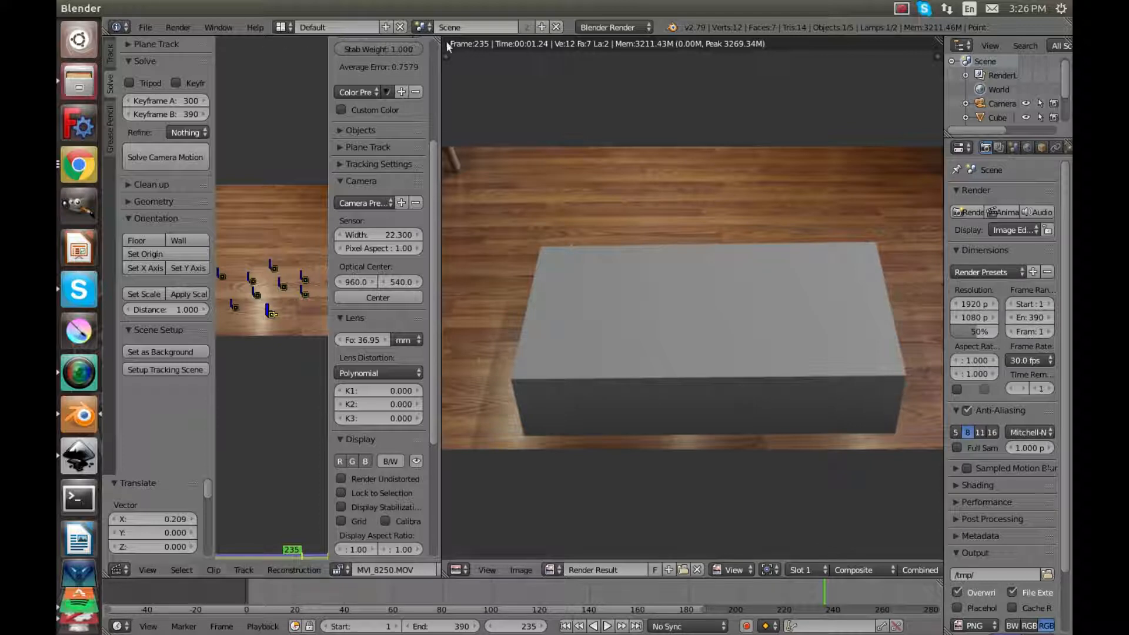
drag(438, 39, 406, 43)
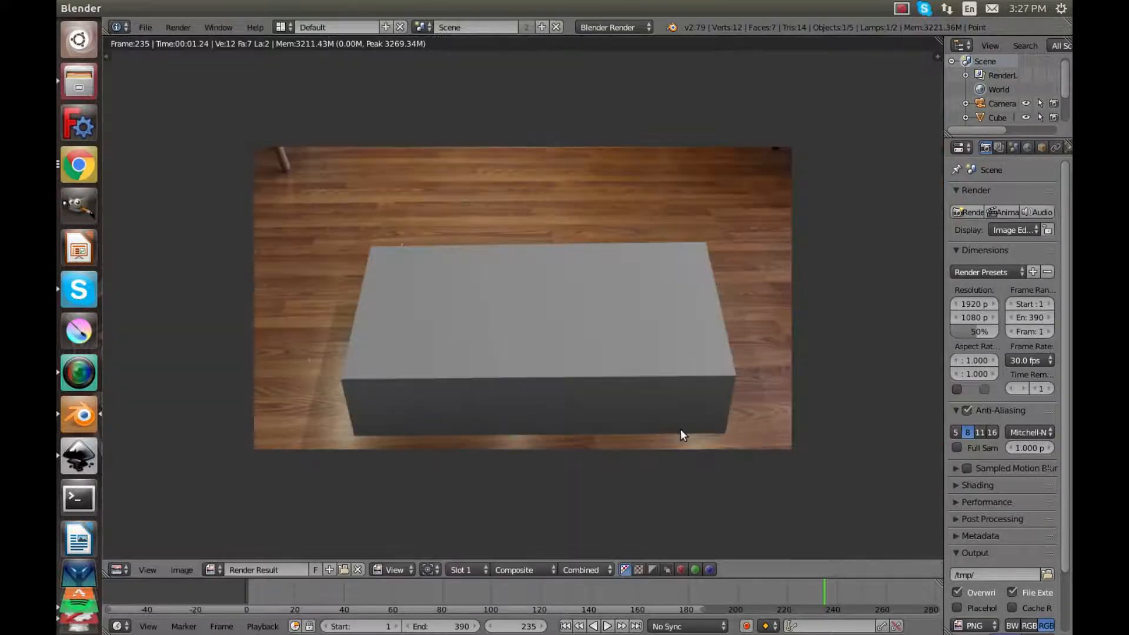
scroll(649, 384, down, 1)
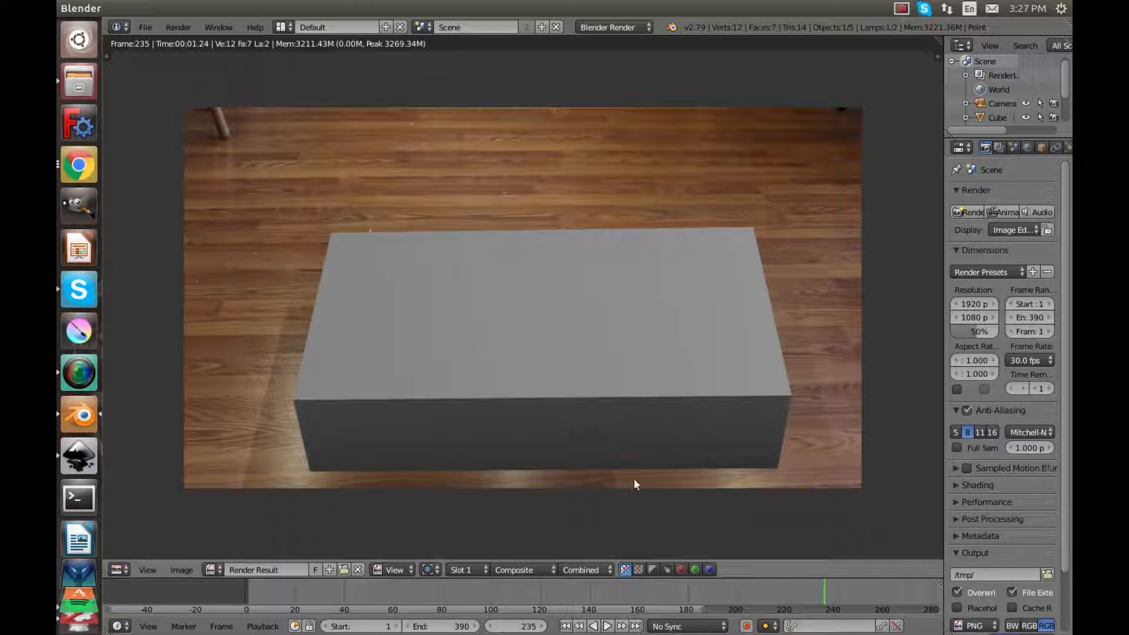
- Scale the ground plane uniformly by about 1.638 and render the frame again to check it
key(Escape)
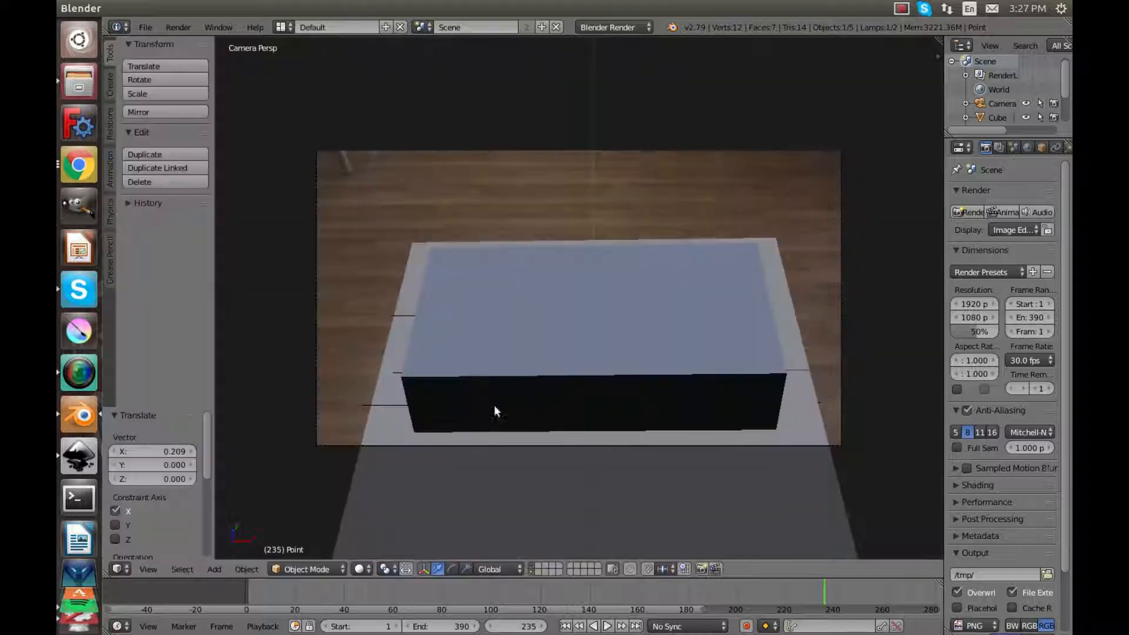
key(s)
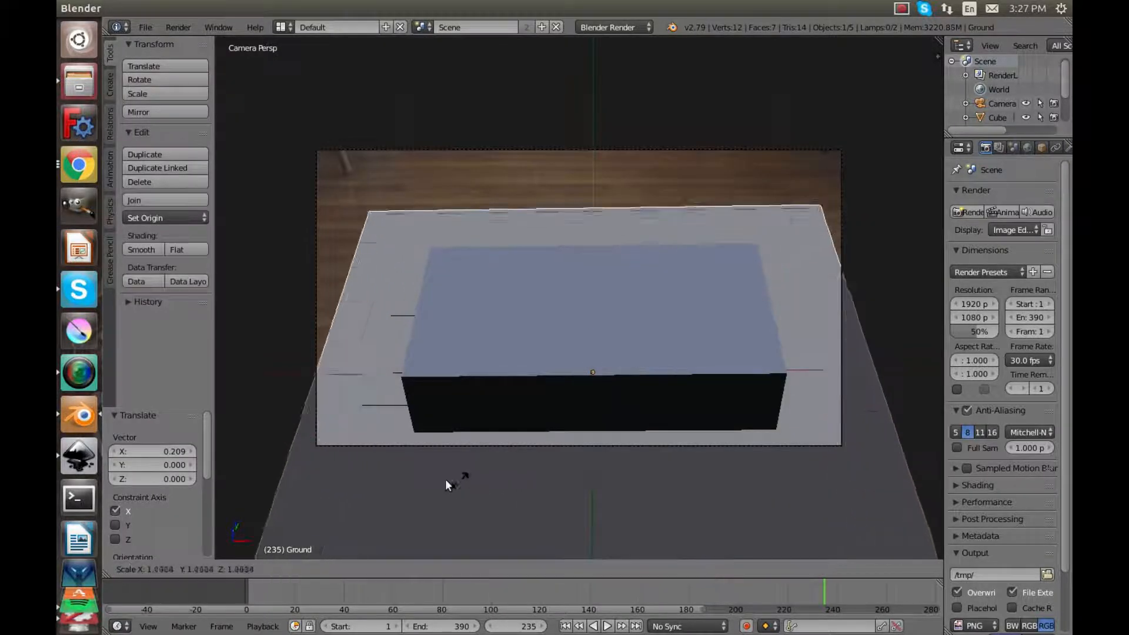
click(411, 490)
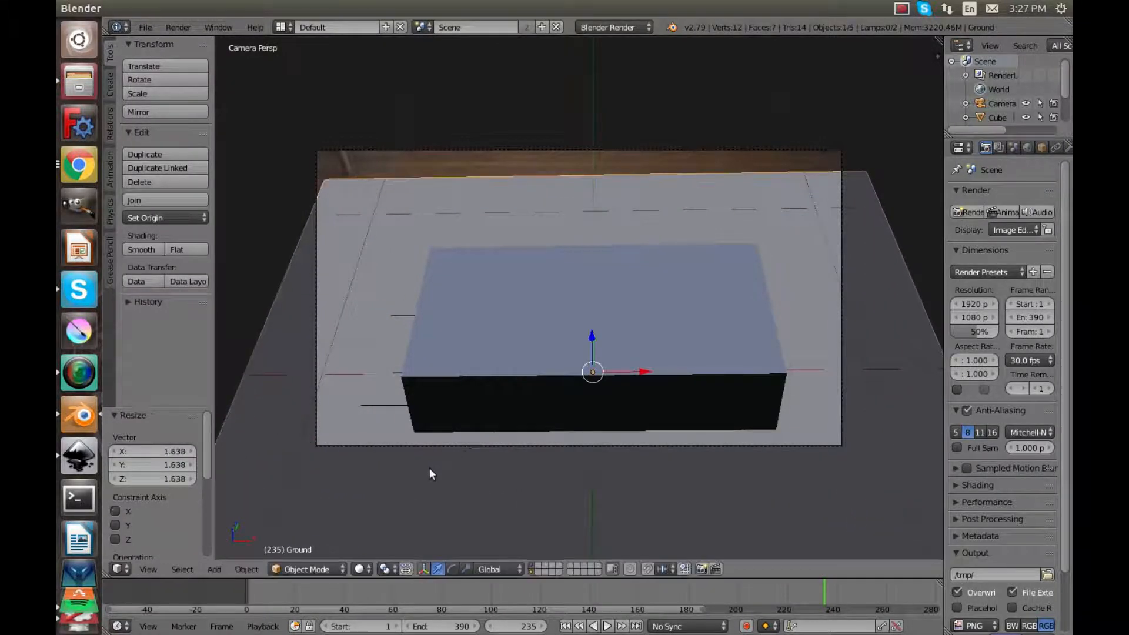
key(F12)
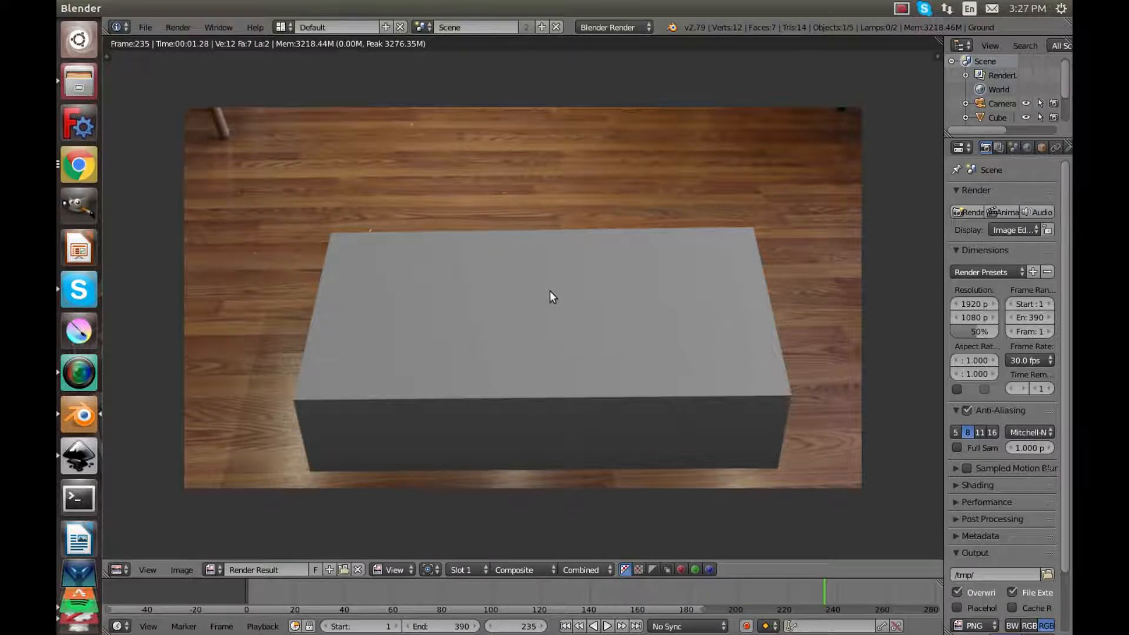
key(Escape)
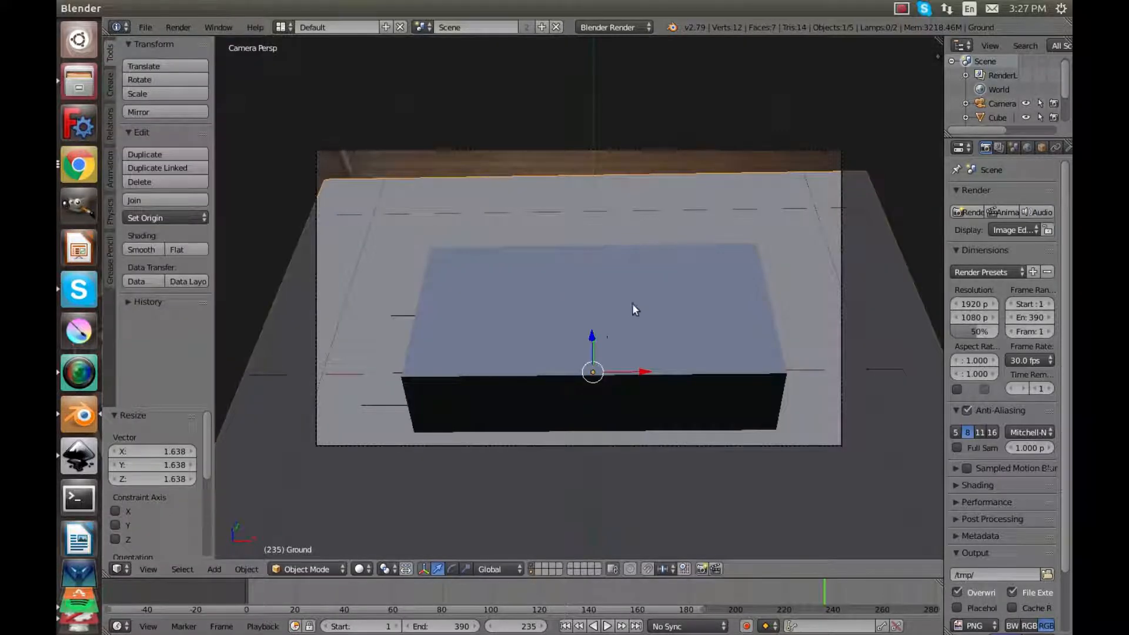
- Inspect the box, ground plane and lamp from outside the camera, and re-render the camera view to examine the lighting
middle_drag(682, 355, 553, 372)
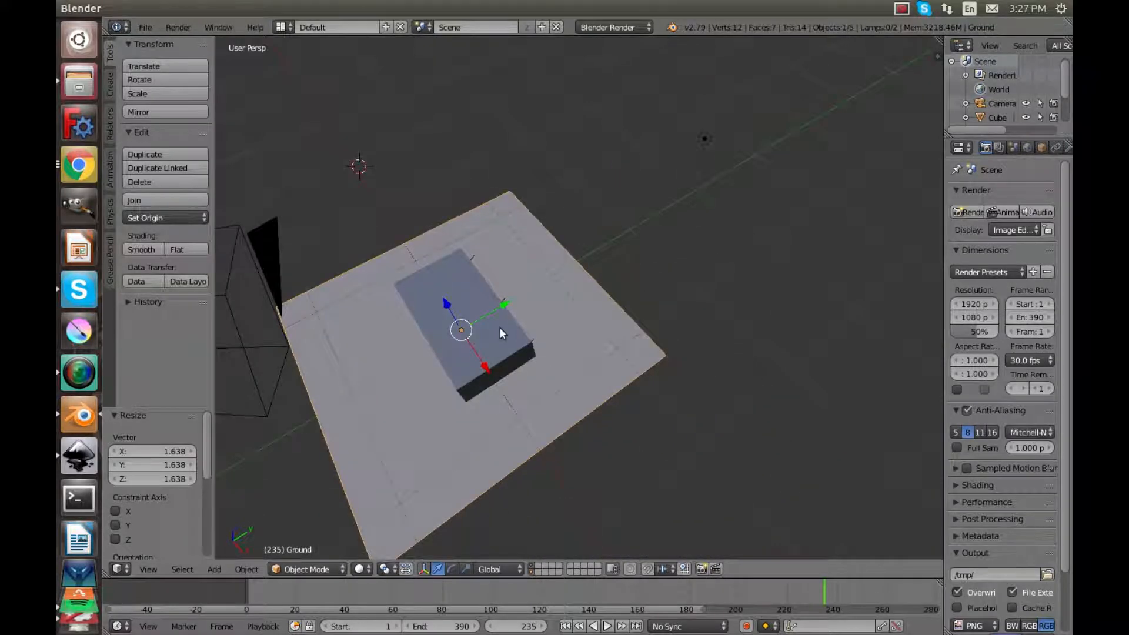
key(ctrl+z)
scroll(503, 327, down, 3)
middle_drag(603, 344, 666, 287)
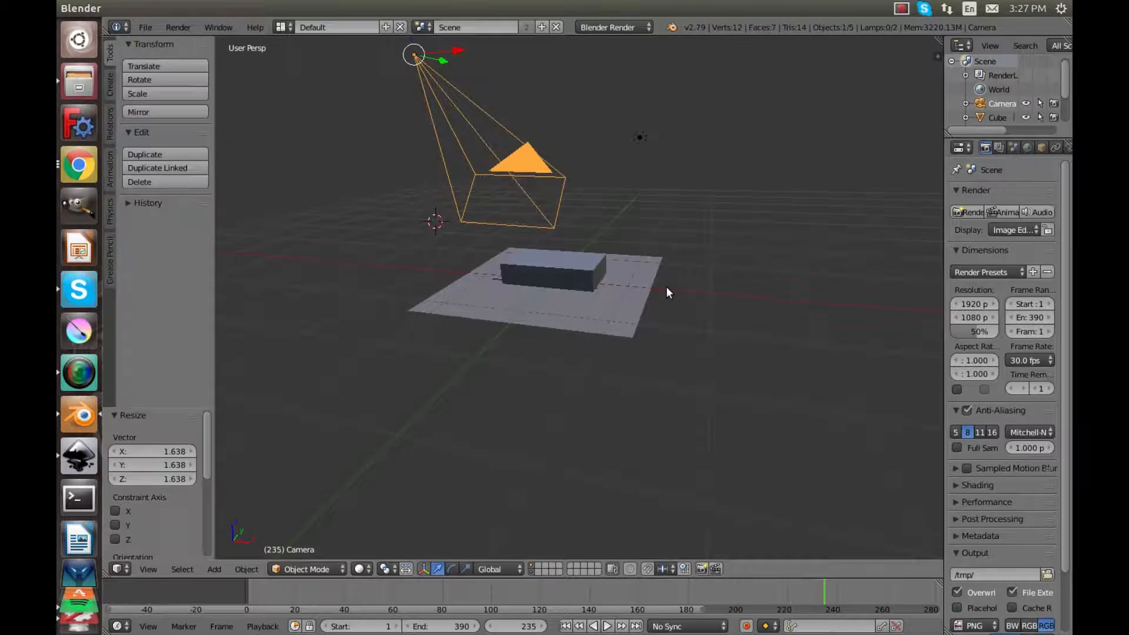
key(KP_0)
key(F12)
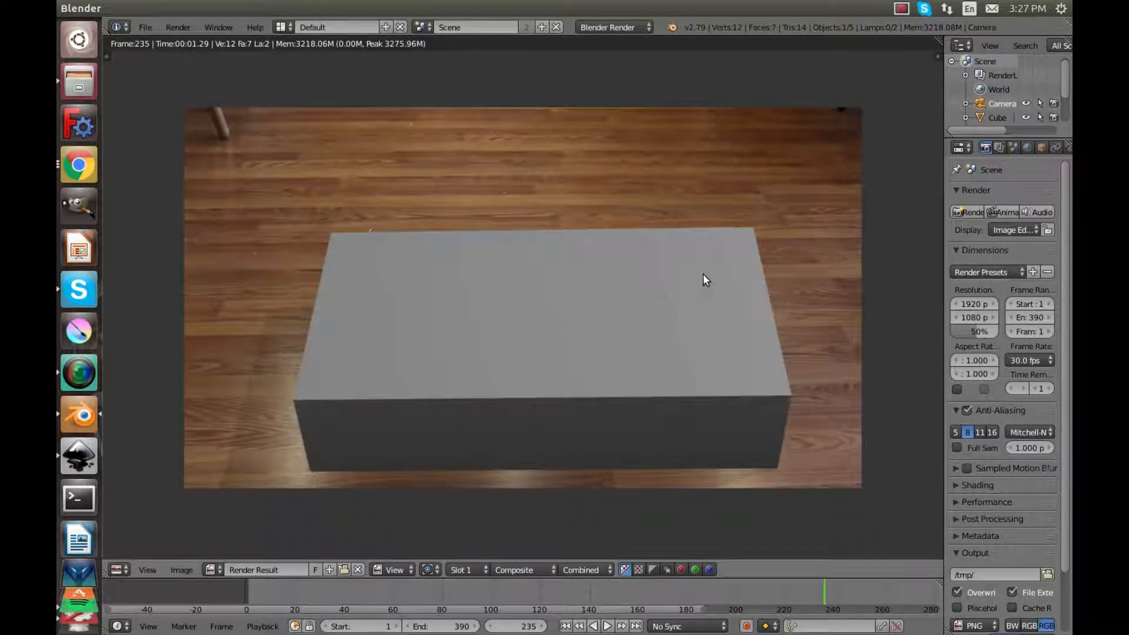
key(Escape)
- Enter Edit Mode on the box and raise its top face by about 0.032 along Z
right_click(593, 362)
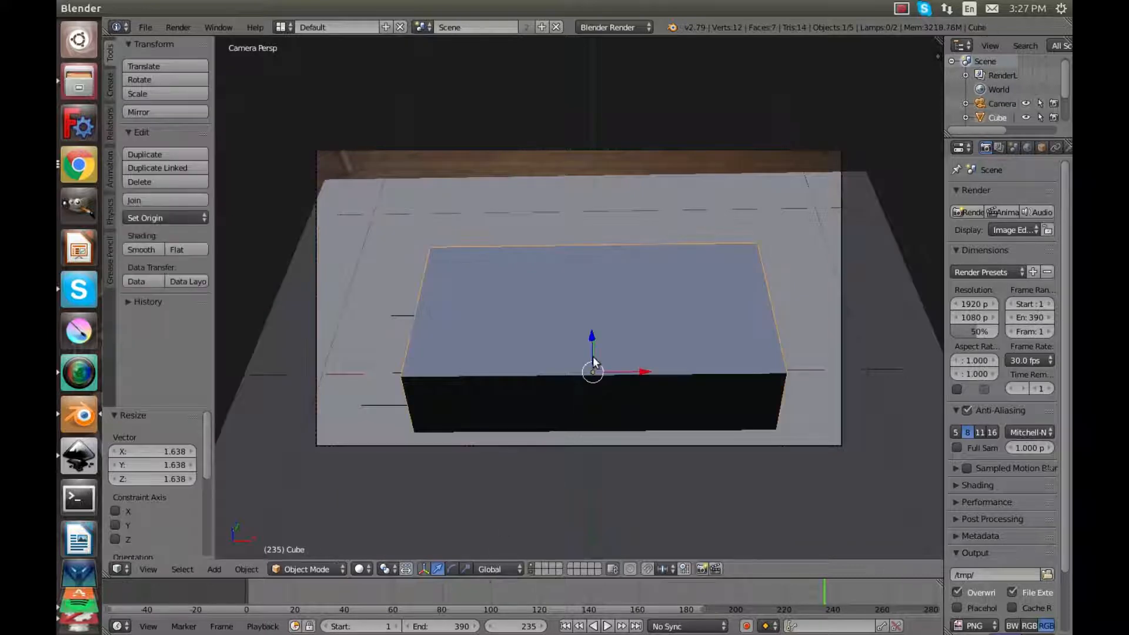
middle_drag(718, 334, 555, 296)
key(Tab)
right_click(433, 255)
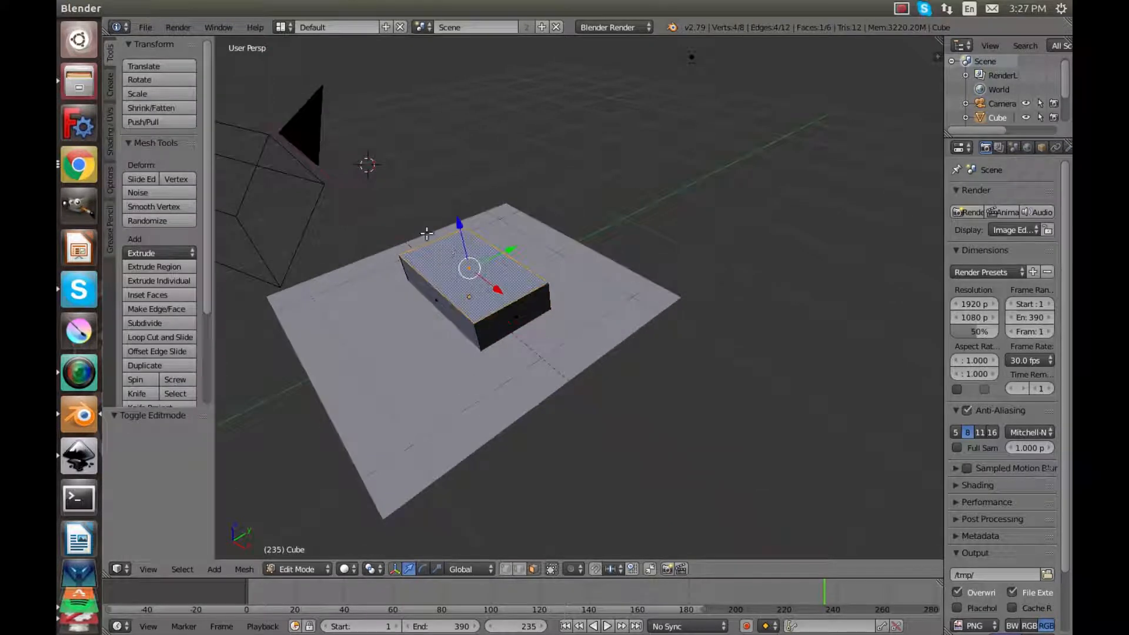
drag(460, 230, 474, 223)
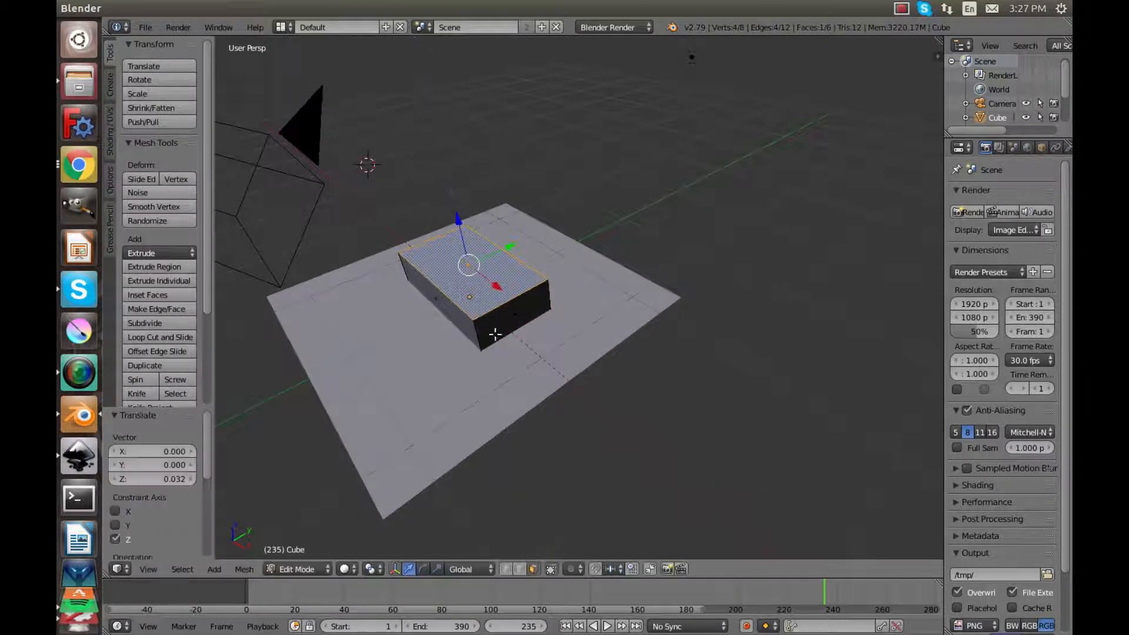
- Rotate the box's end face by about 31.6° and its top face by about -26°, and return to the camera view
right_click(537, 313)
key(r)
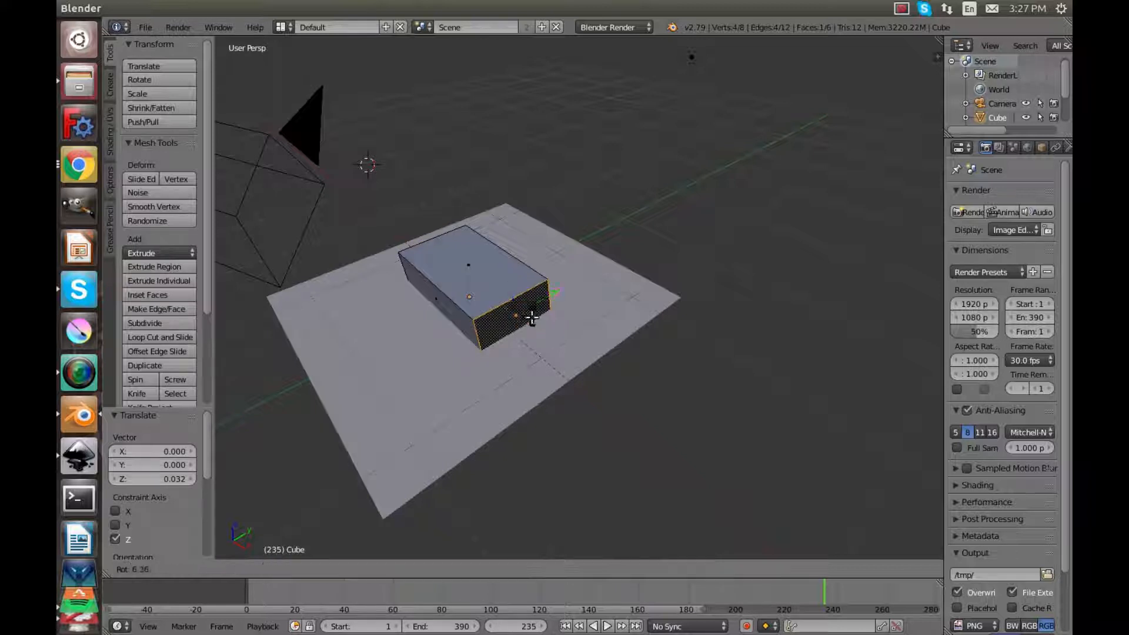
click(498, 301)
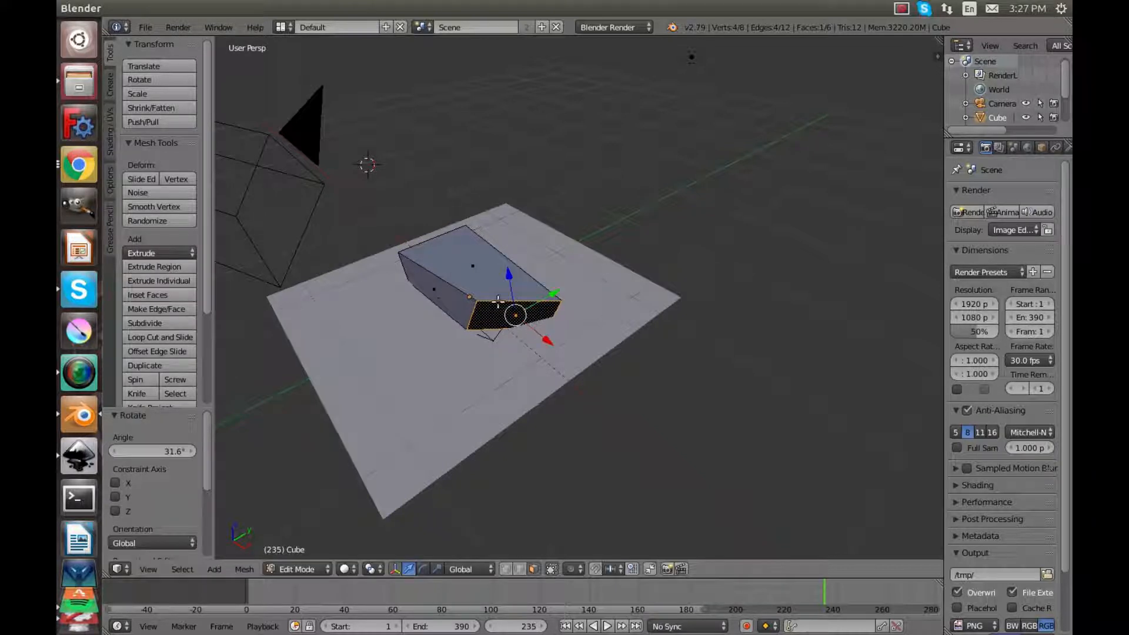
key(r)
click(495, 271)
middle_drag(495, 271, 573, 270)
key(KP_0)
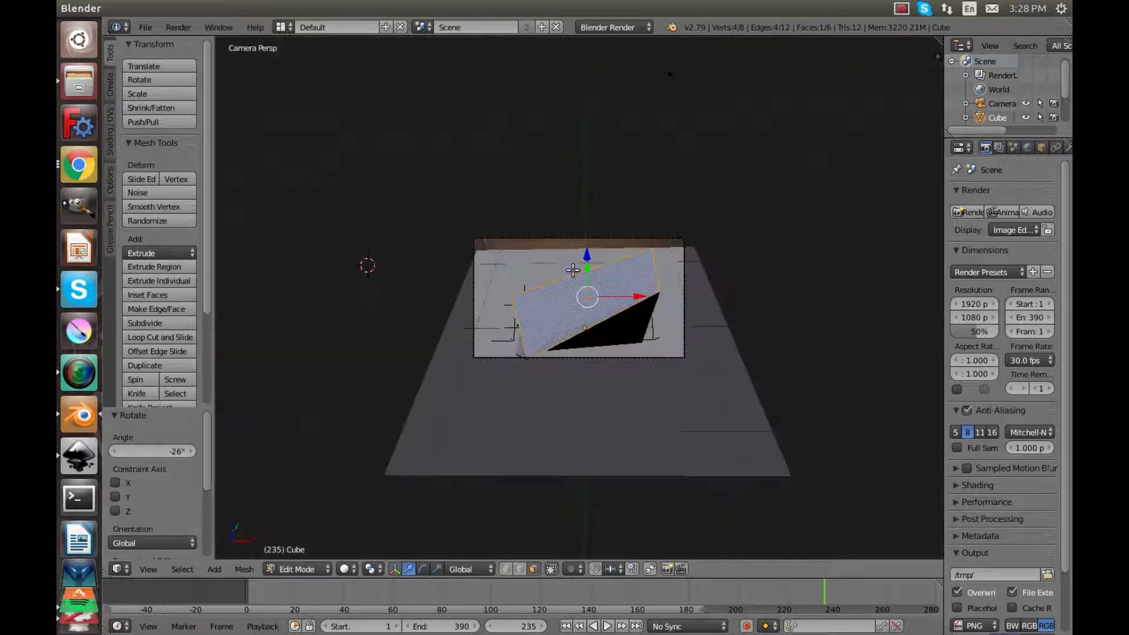
- Render the current frame to check the rotated box, and close the render
key(F12)
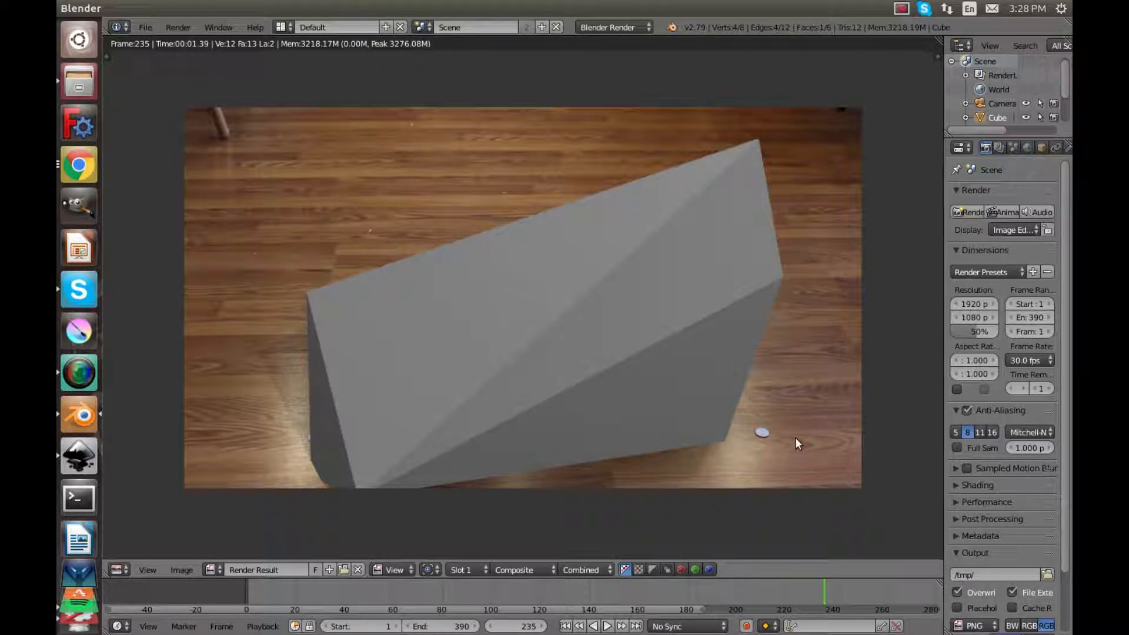
middle_drag(763, 374, 703, 411)
key(Escape)
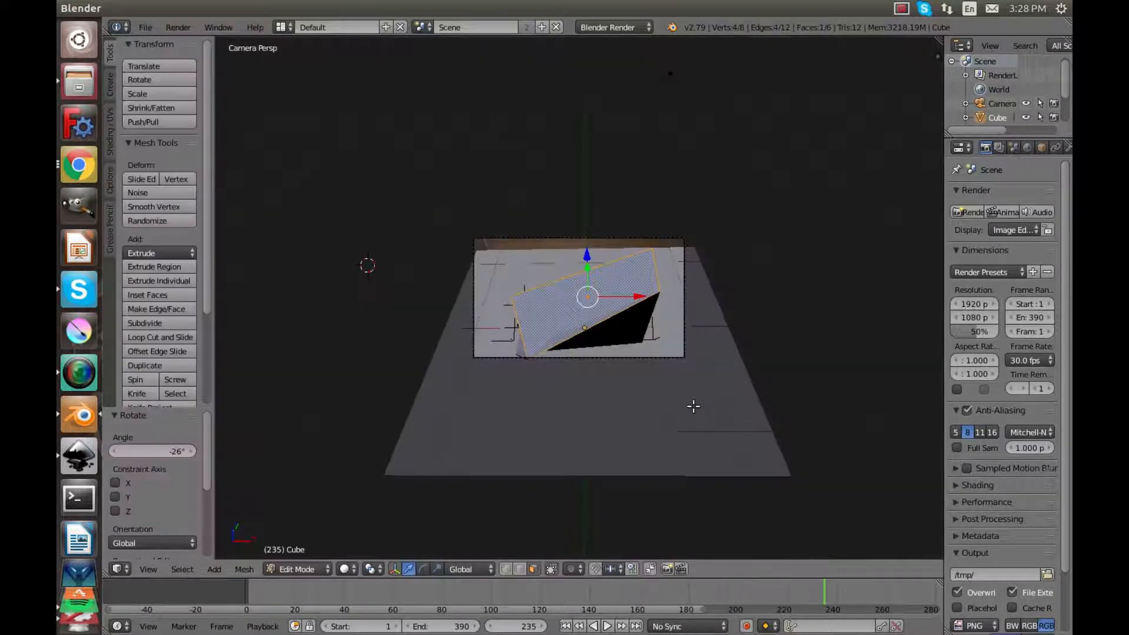
- Undo the rotations of the box's faces and render frame 235 again to check the box
key(ctrl+z)
middle_drag(689, 405, 727, 322)
key(KP_0)
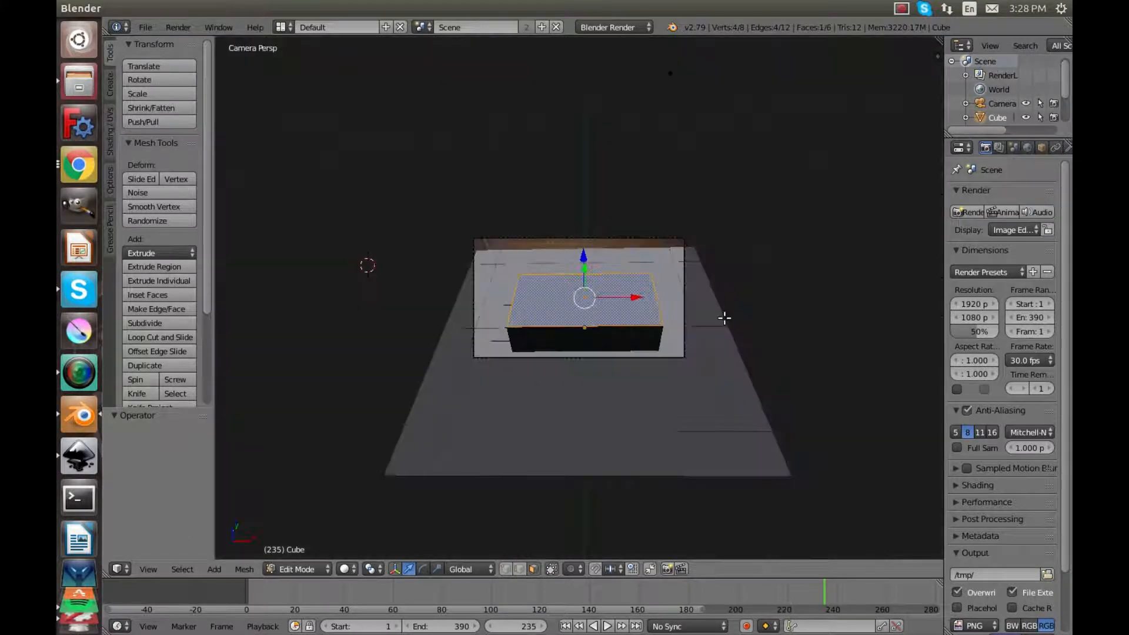
key(KP_0)
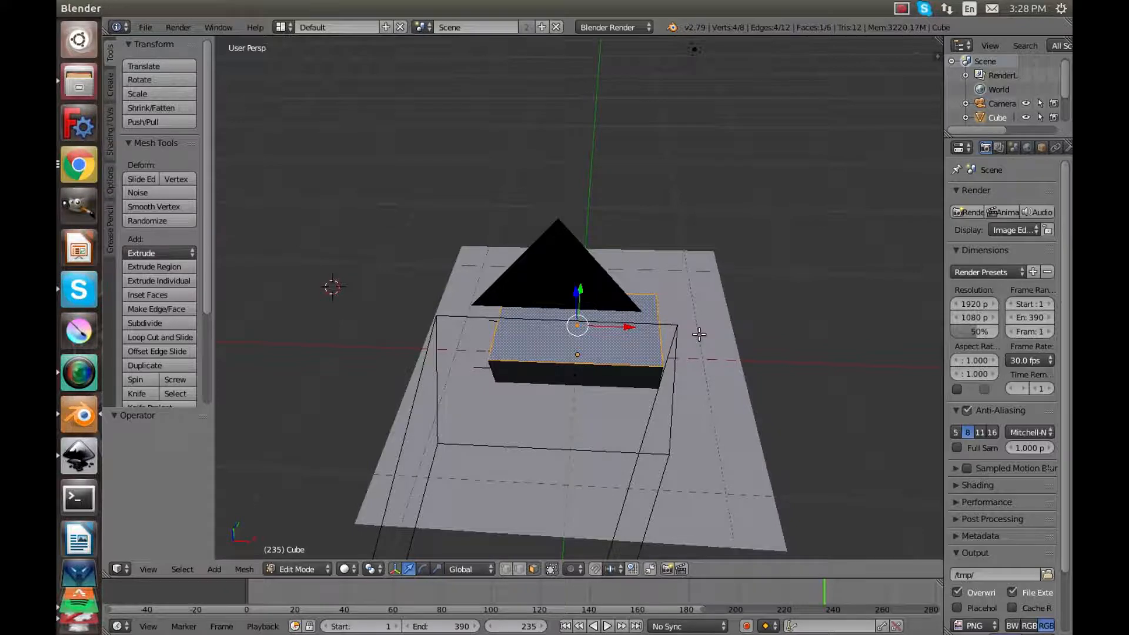
key(F12)
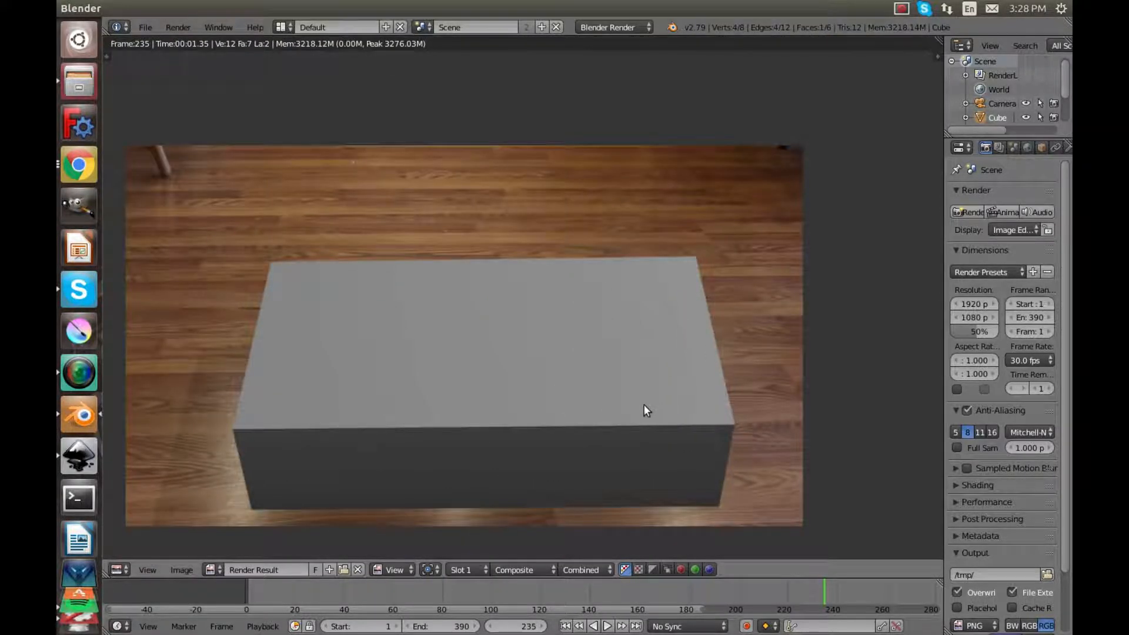
key(Escape)
- Split the 3D view into two areas and switch the new one to the Movie Clip Editor
middle_drag(651, 397, 552, 376)
drag(935, 41, 427, 412)
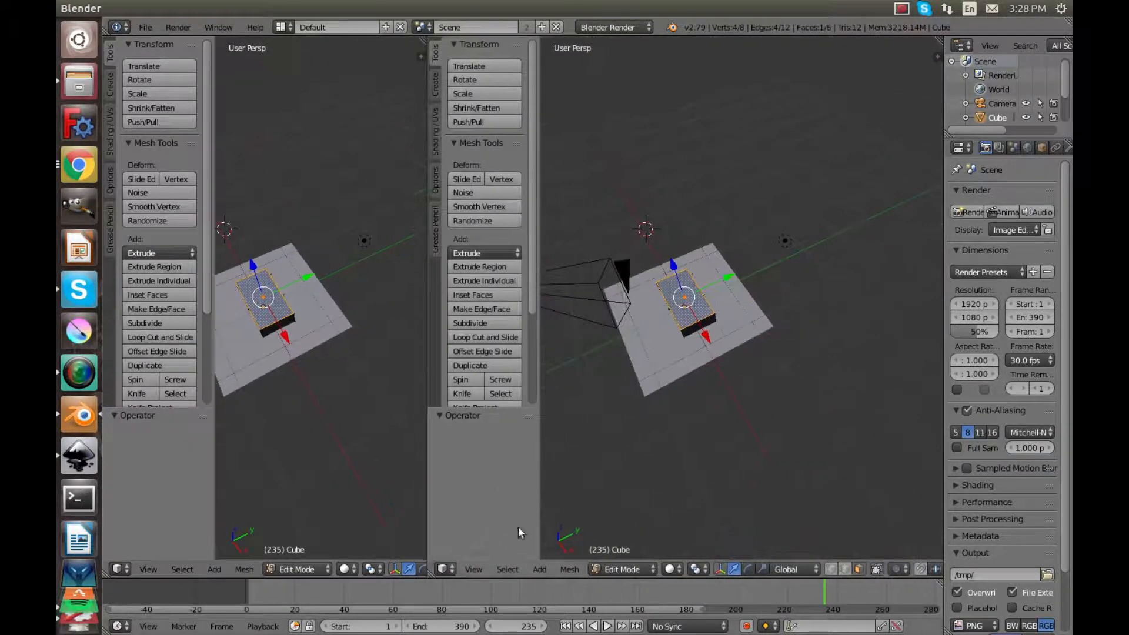
click(445, 570)
click(500, 443)
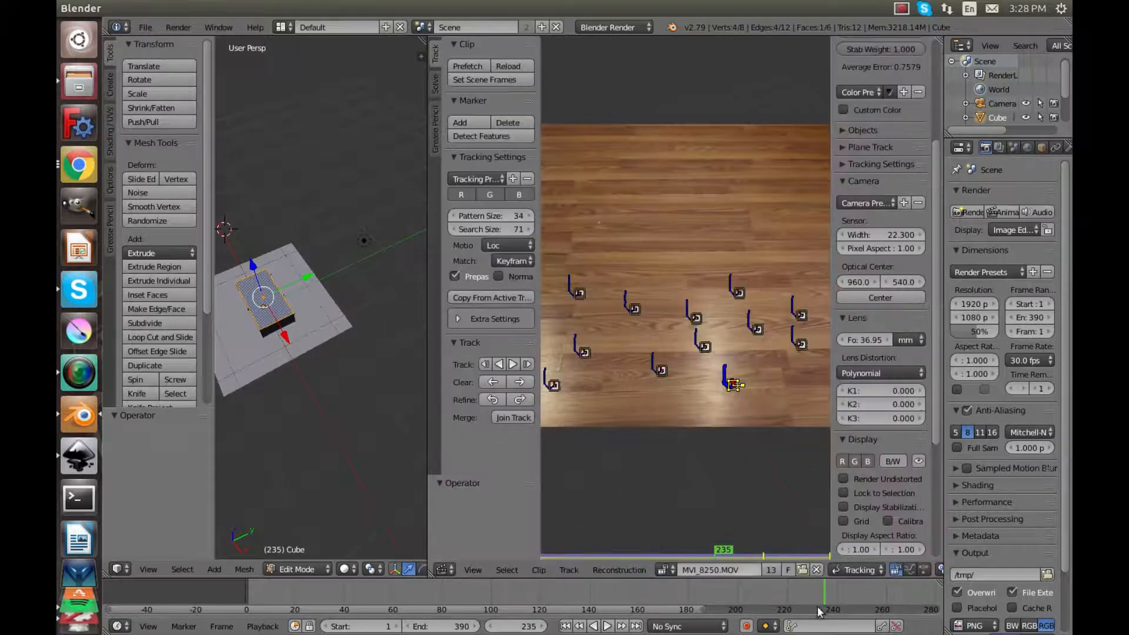
- Play the animation in camera view beside the tracked clip, merge the areas into one 3D view, and inspect the box
click(608, 626)
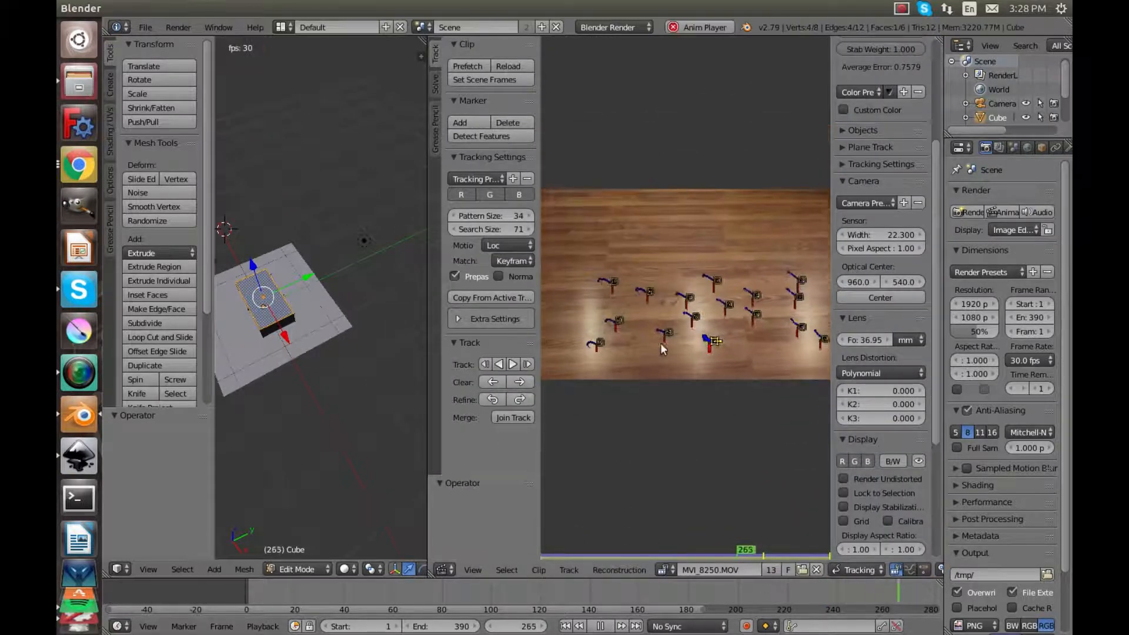
key(alt+a)
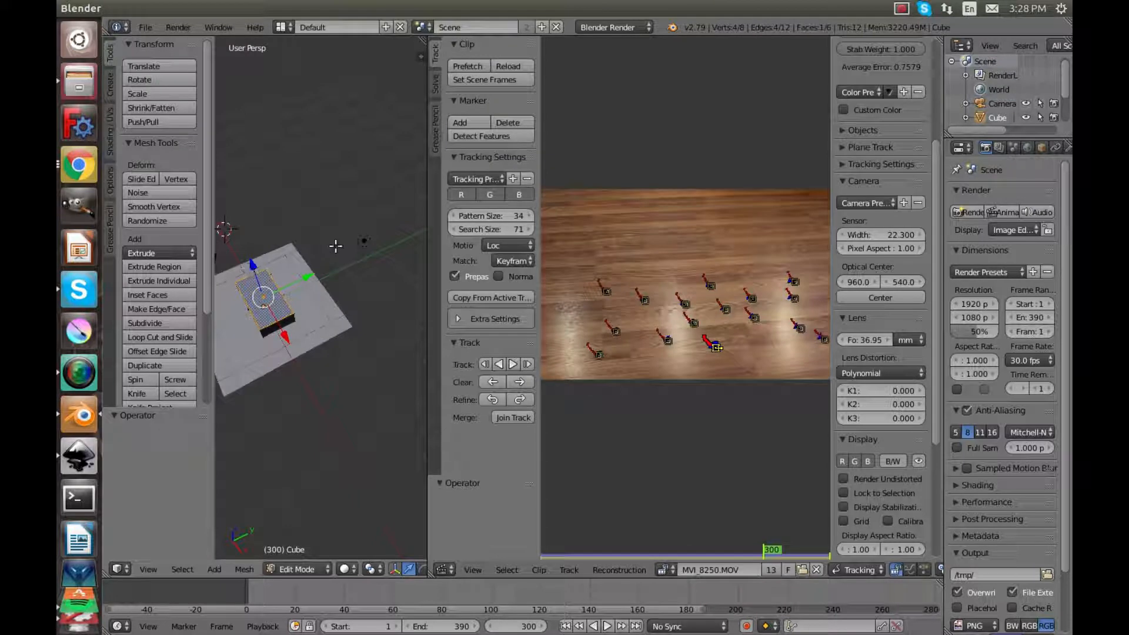
key(KP_0)
scroll(311, 355, down, 5)
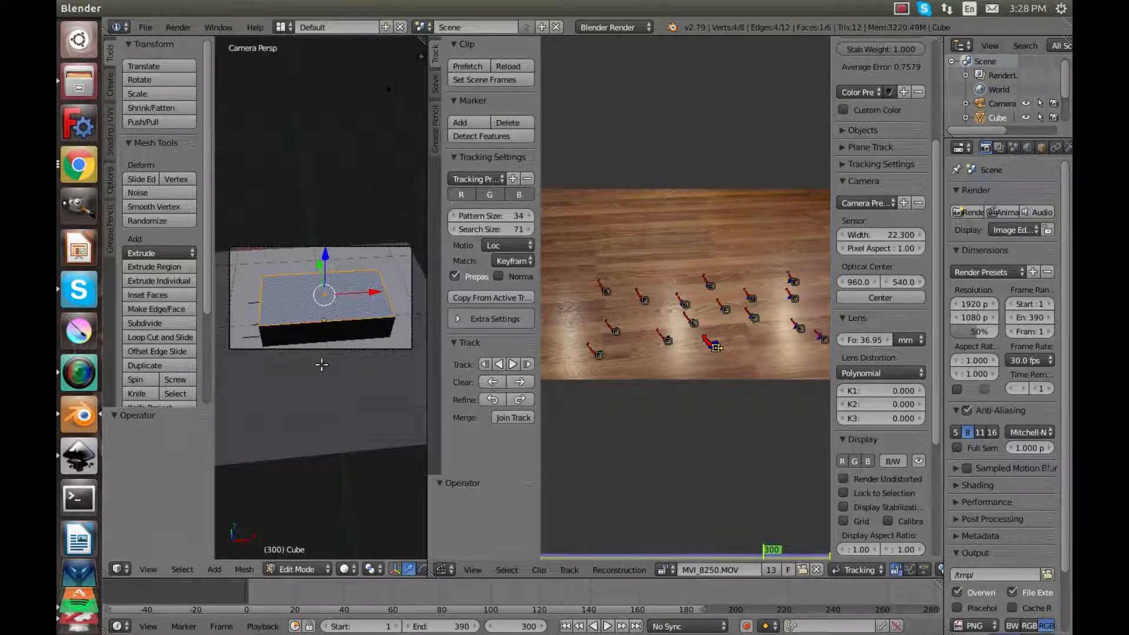
click(606, 628)
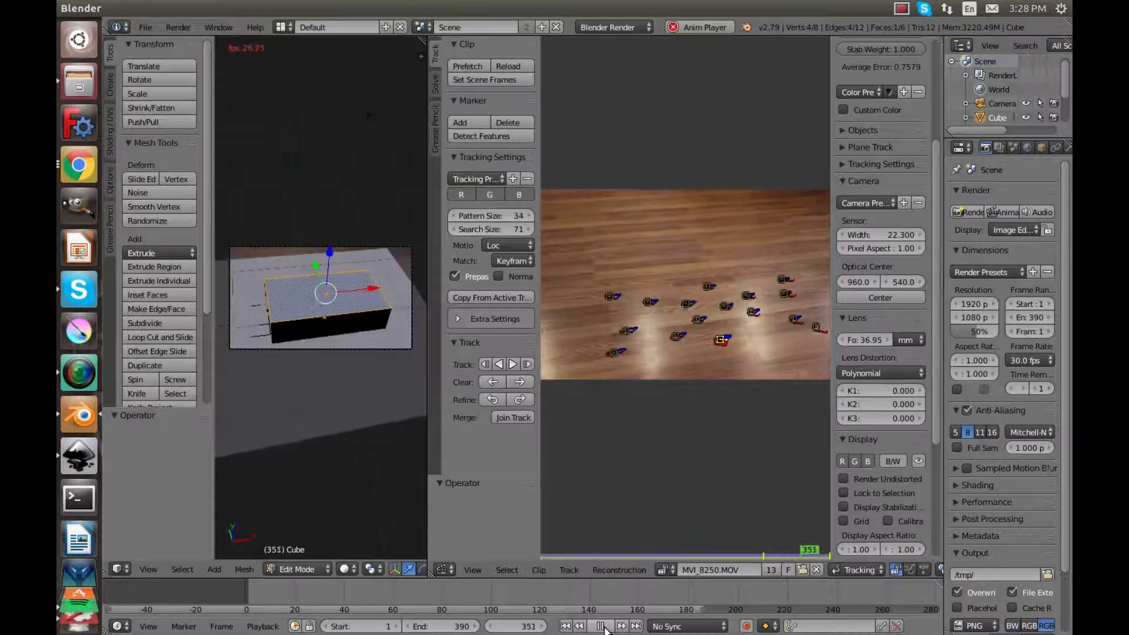
click(601, 627)
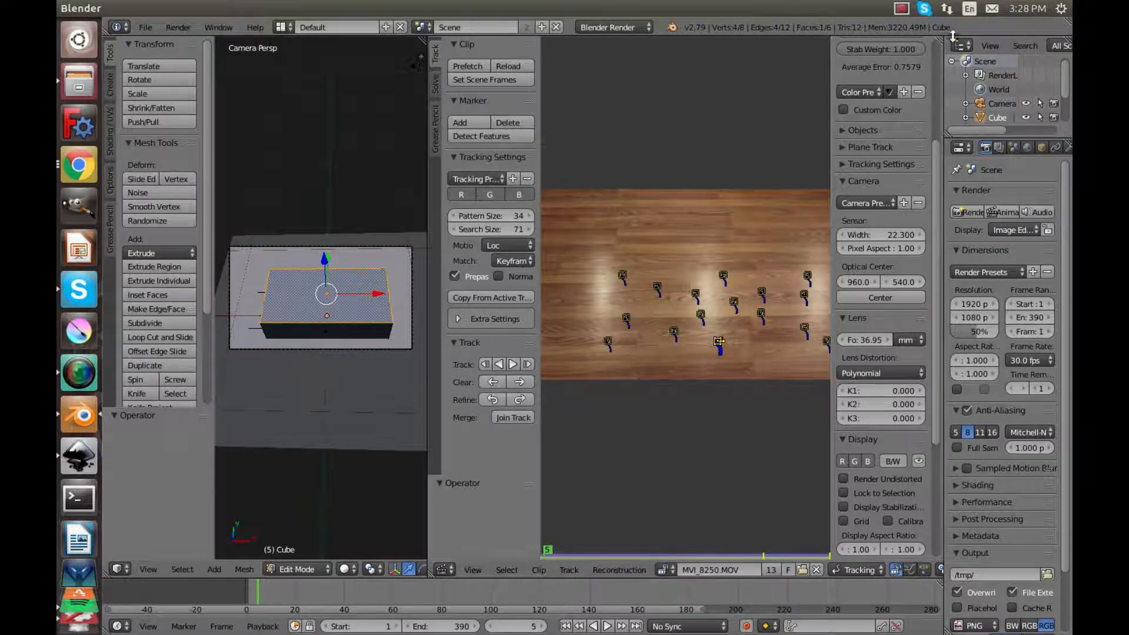
drag(423, 39, 455, 43)
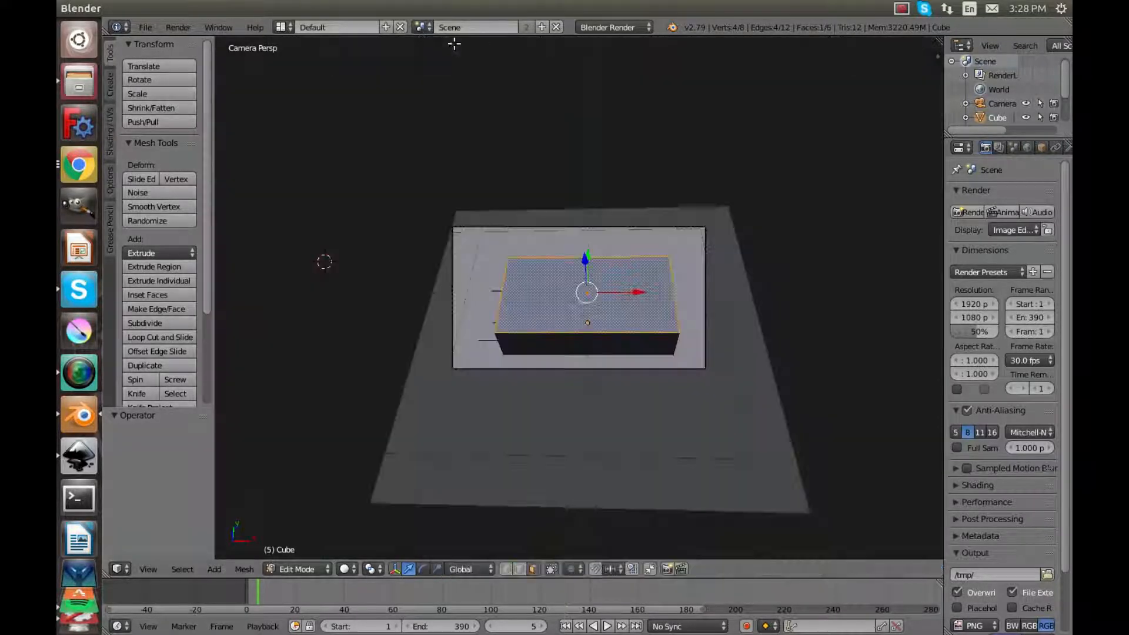
middle_drag(683, 288, 611, 253)
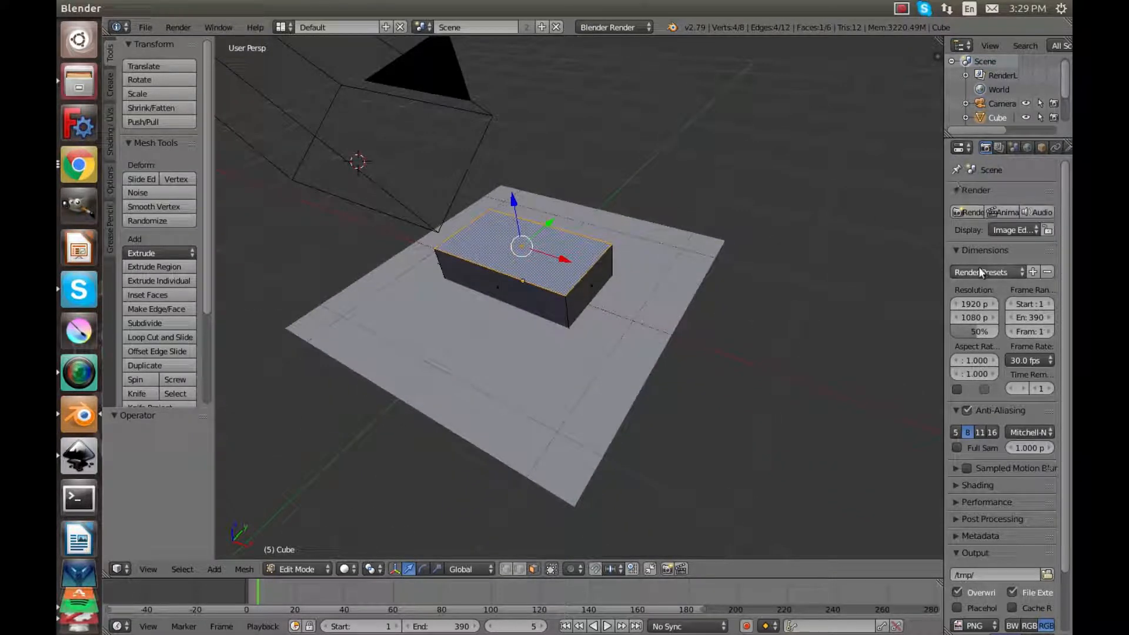
- Choose PNG as the render output's file format
scroll(982, 343, down, 3)
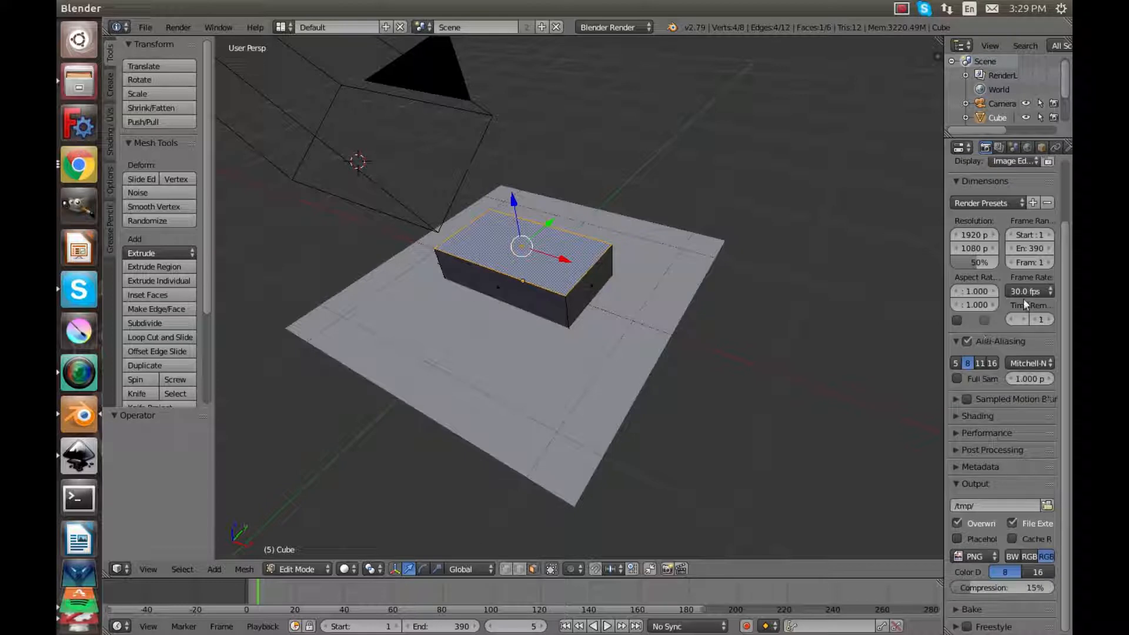
click(993, 560)
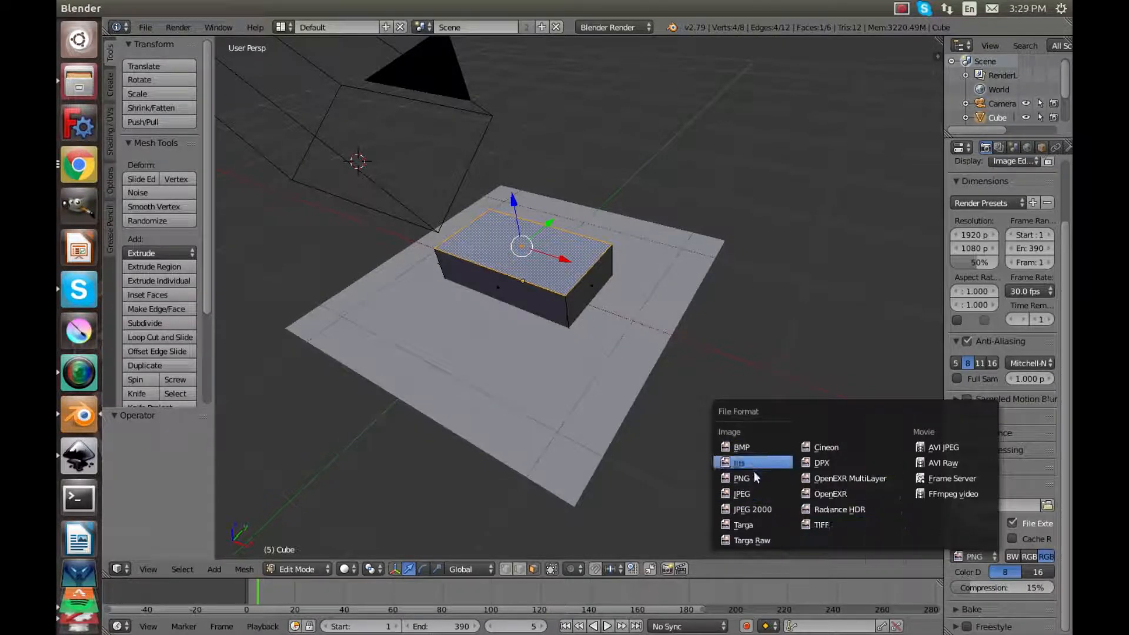
click(754, 474)
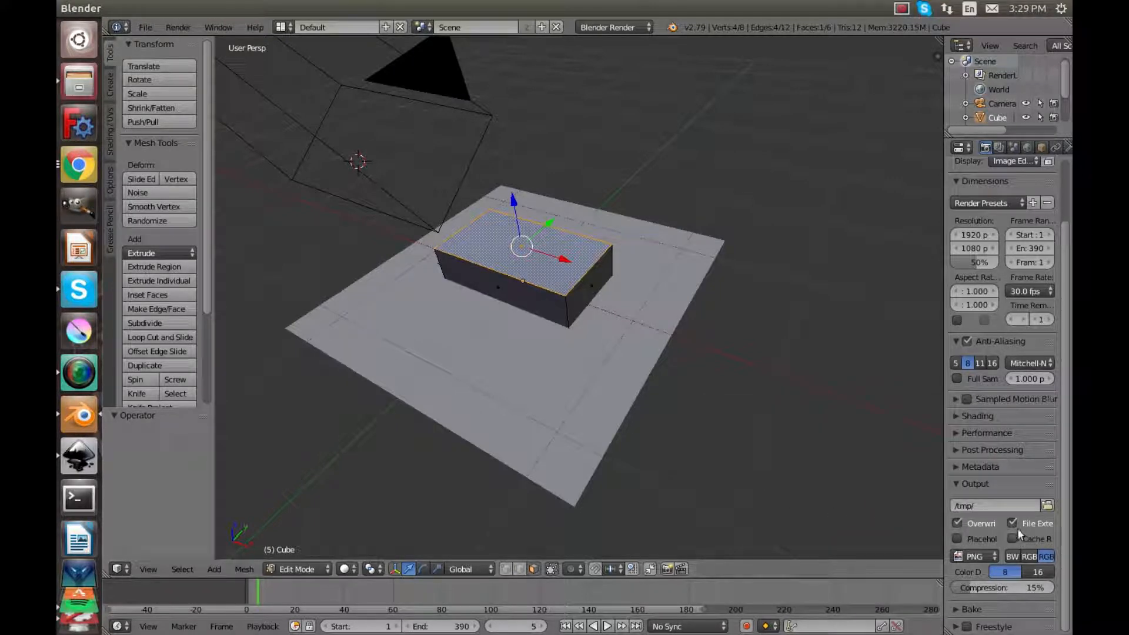
- Browse for the render output location, from the Desktop to the Cube on floor folder inside the Blender folder
click(1048, 506)
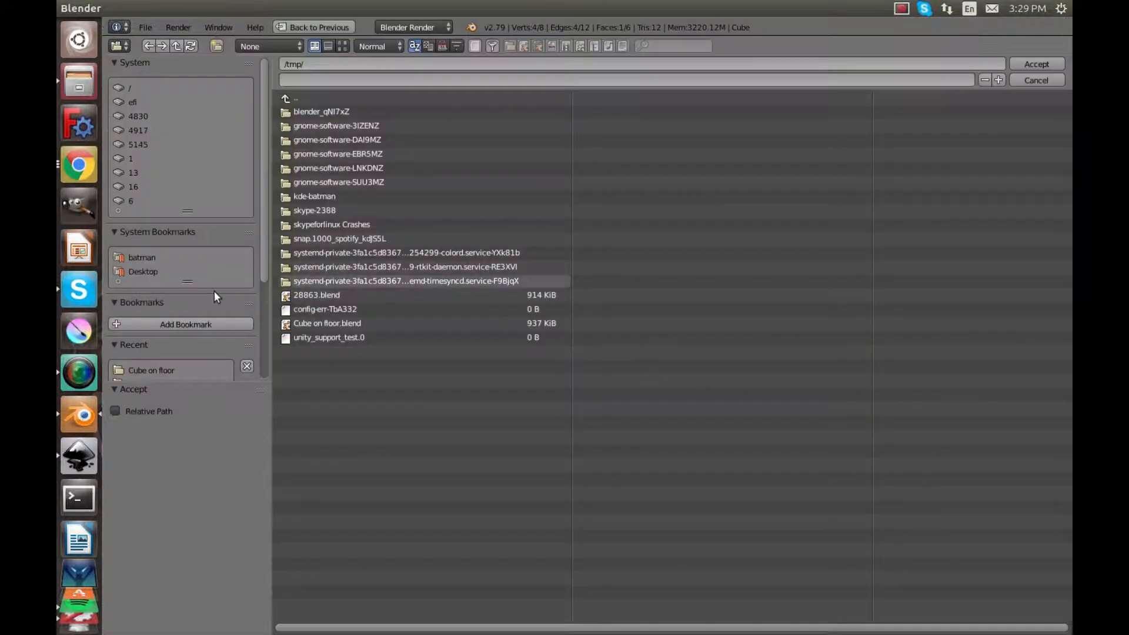
click(186, 271)
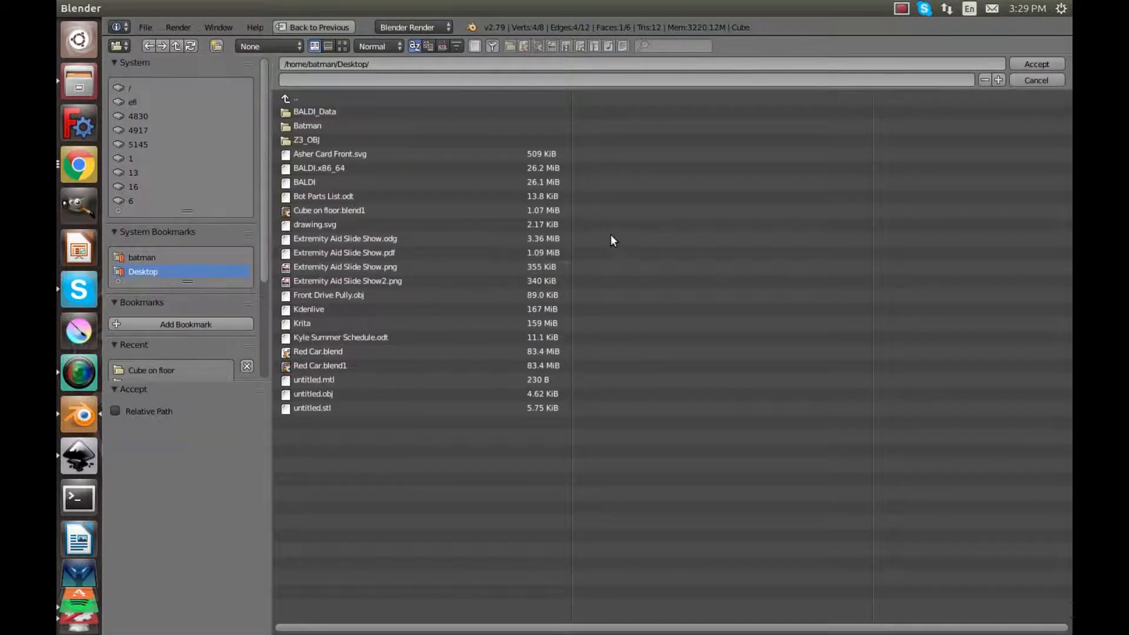
click(323, 123)
click(327, 154)
click(308, 111)
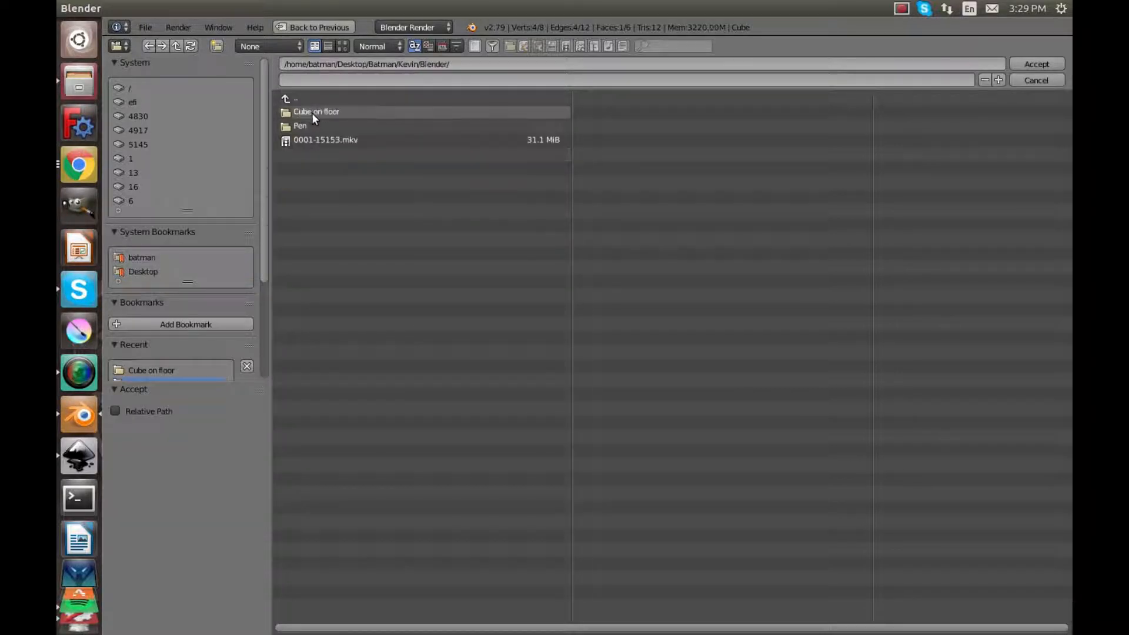
click(312, 112)
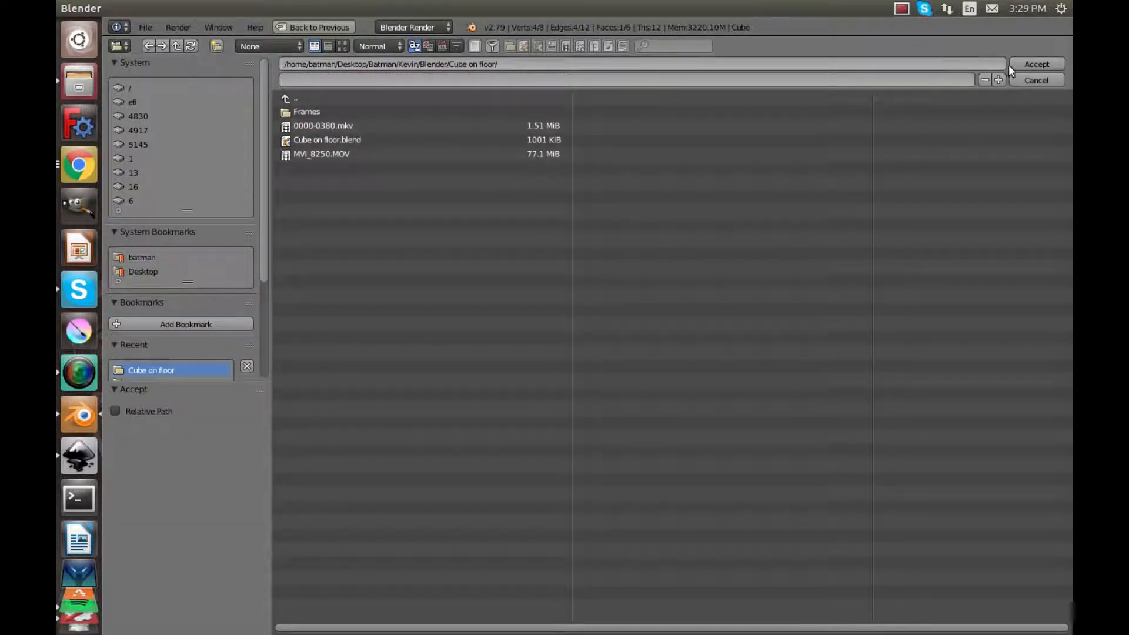
- Create a new folder inside Cube on floor, try to name it Frames, and accept it as the output folder
click(218, 47)
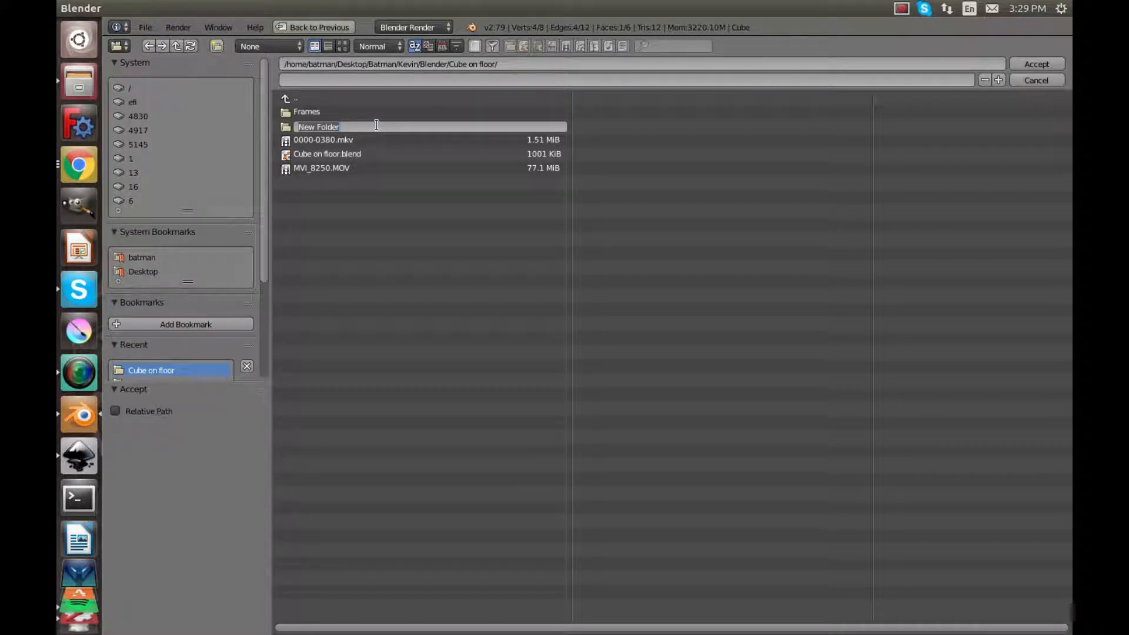
text(Frames)
key(Return)
click(318, 127)
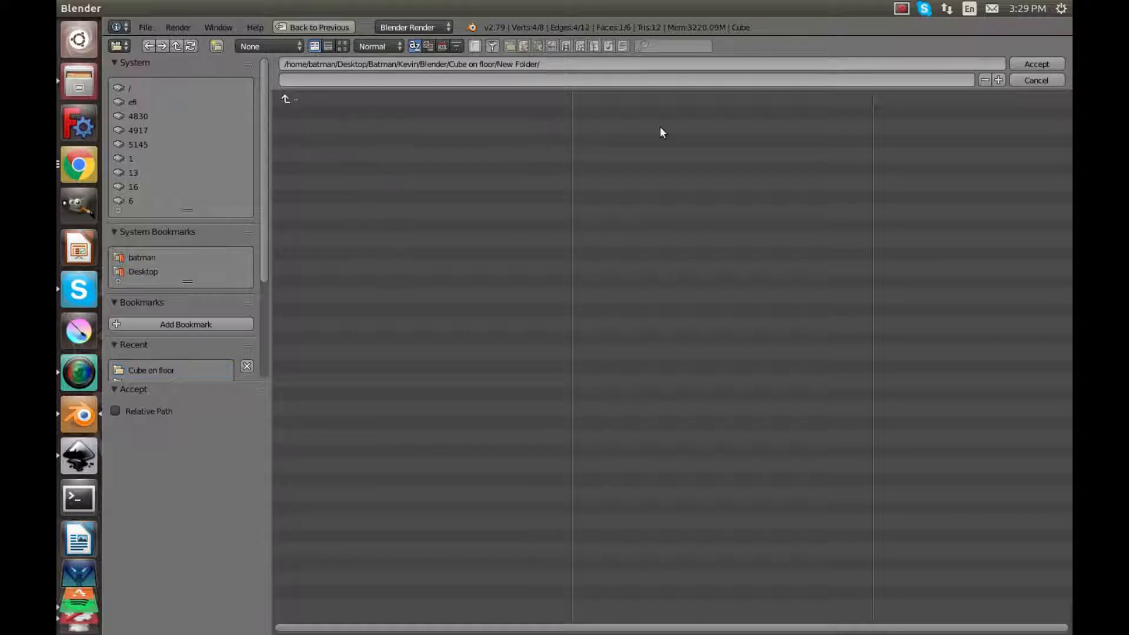
click(1024, 63)
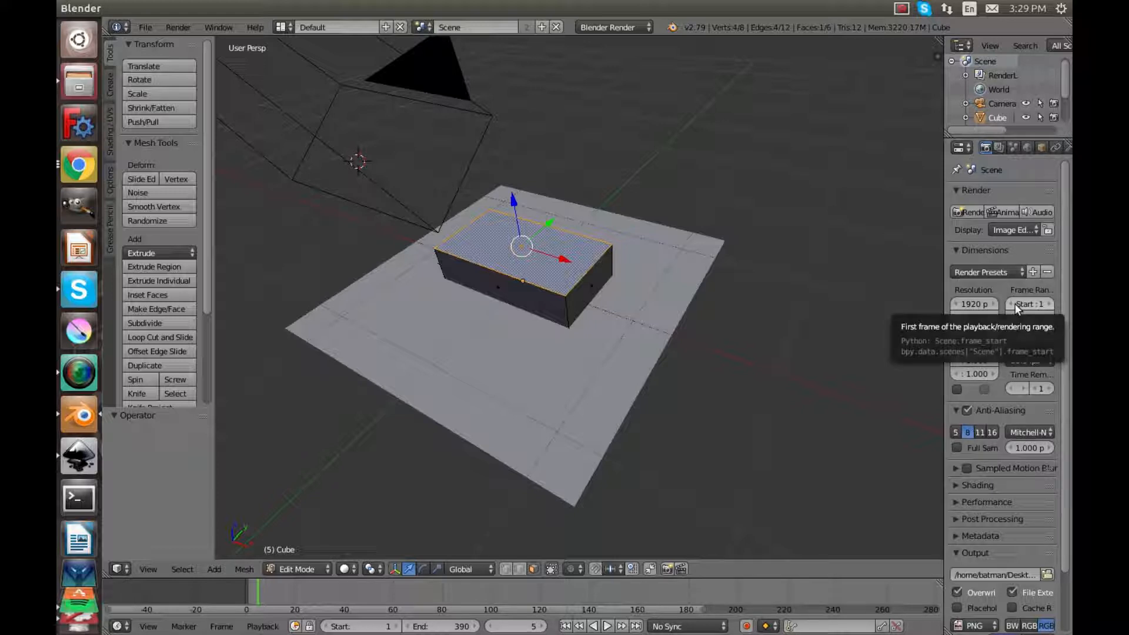
- Review the dimension and output settings and render the full animation from frame 1 to 390
scroll(990, 471, down, 3)
scroll(991, 470, up, 3)
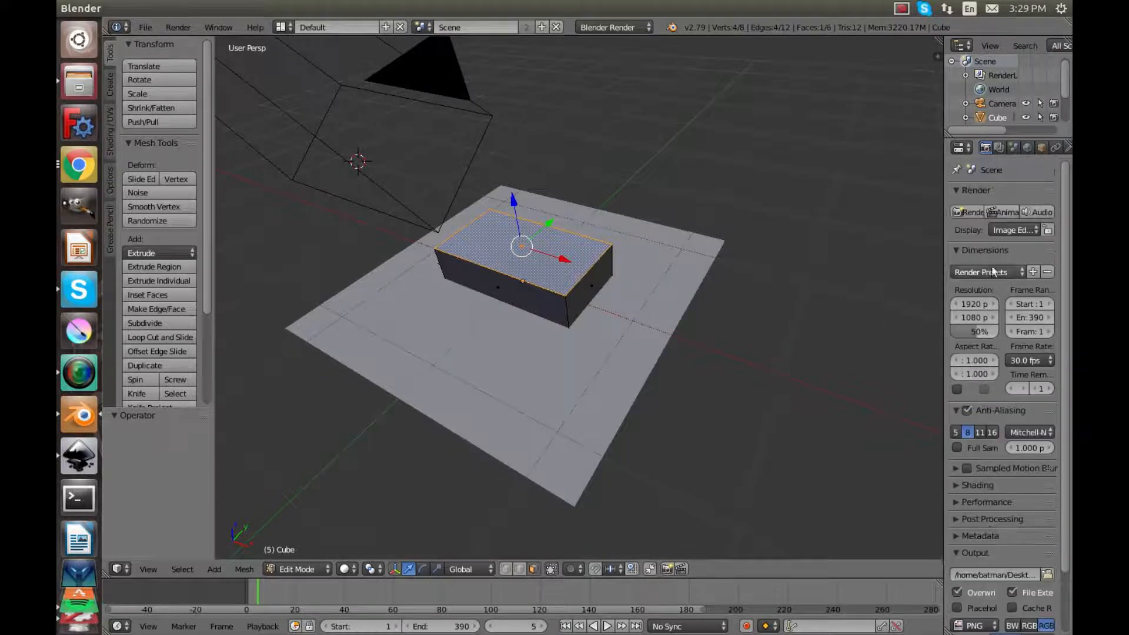
scroll(1017, 325, down, 3)
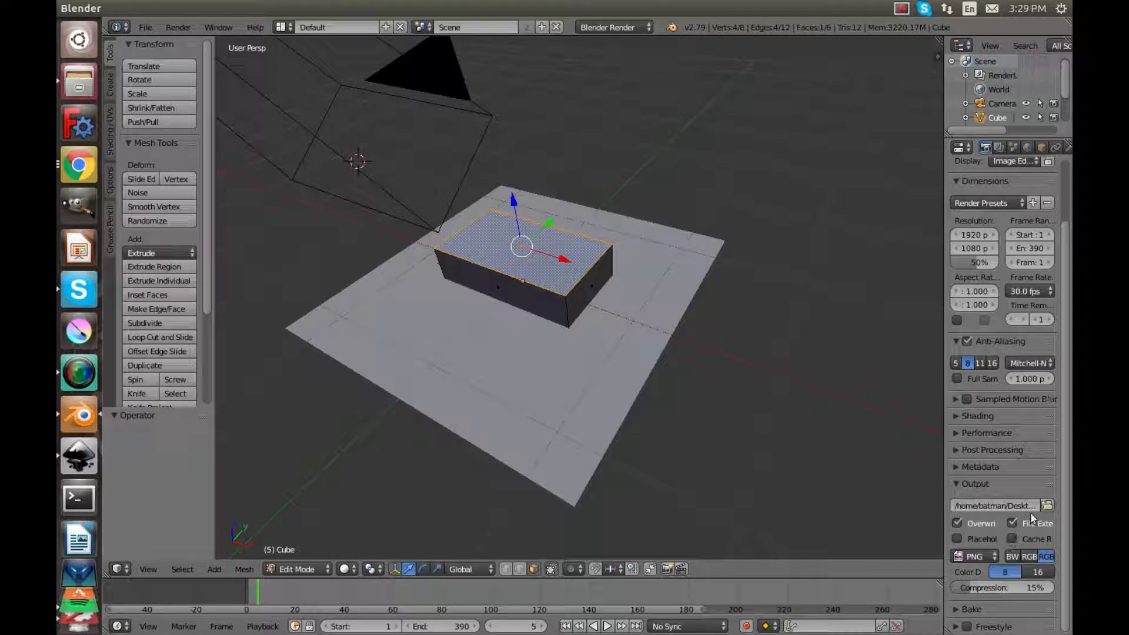
scroll(1016, 493, up, 3)
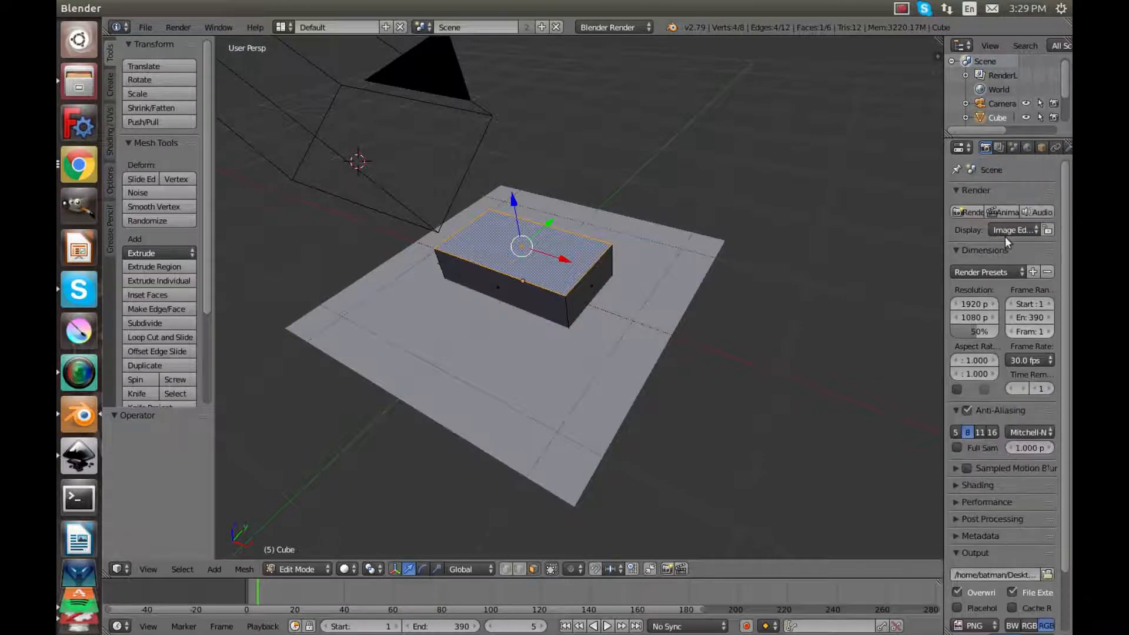
click(1006, 210)
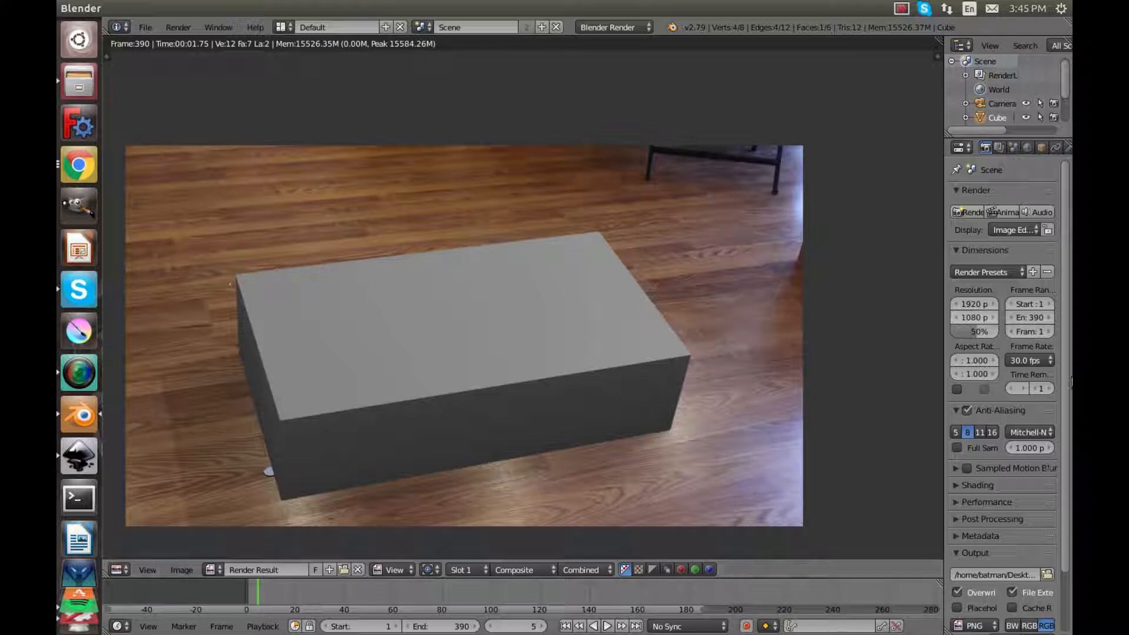
- Change the render output's file format to FFmpeg video
scroll(1003, 310, down, 3)
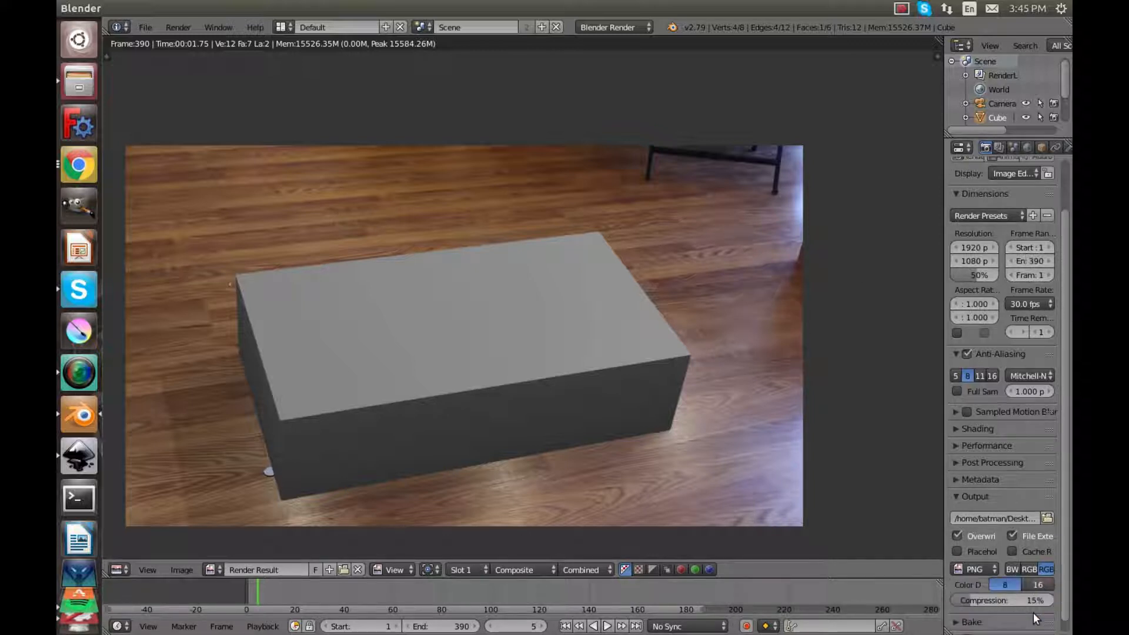
click(973, 559)
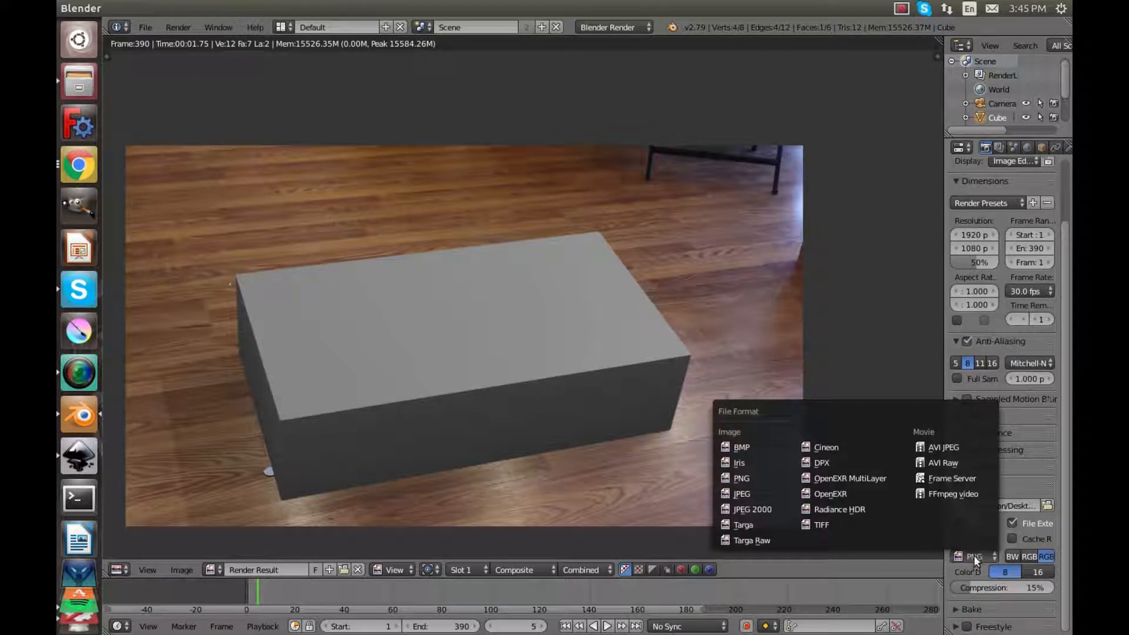
click(958, 496)
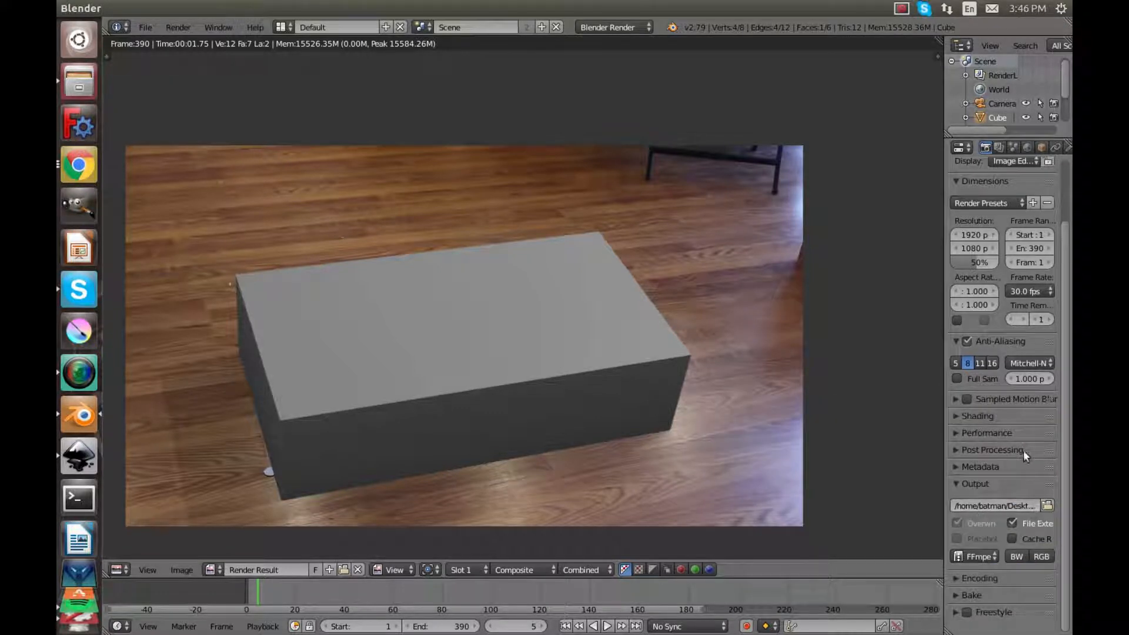
- Browse for the render output location, from the Desktop through the Blender and Cube on floor folders to New Folder
click(1048, 506)
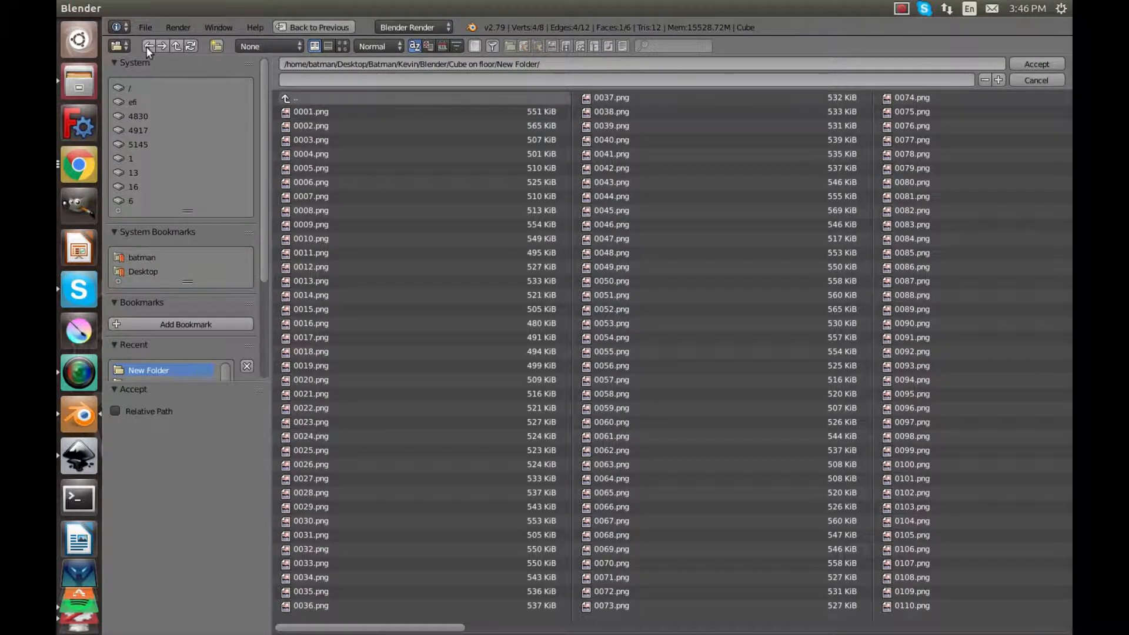
click(157, 270)
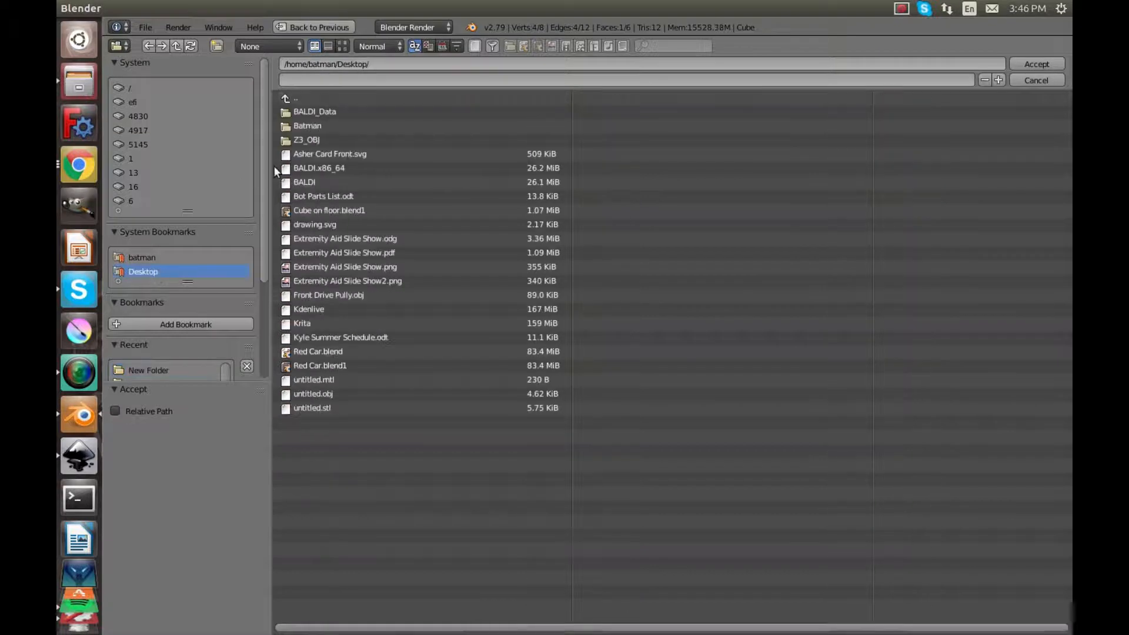
click(334, 122)
click(333, 153)
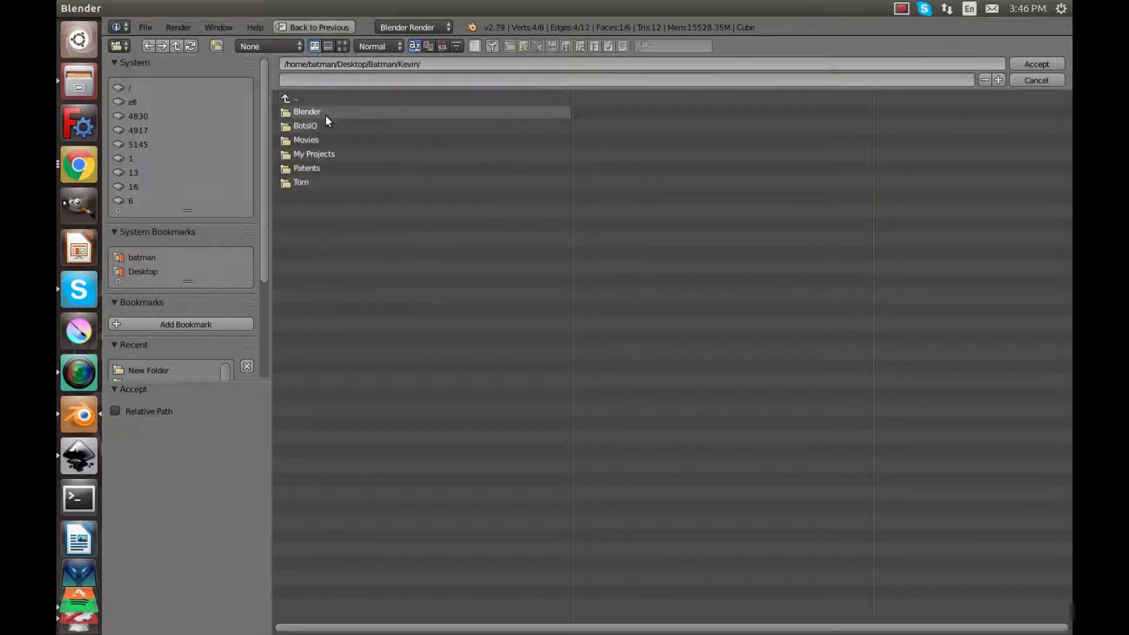
click(326, 114)
click(321, 113)
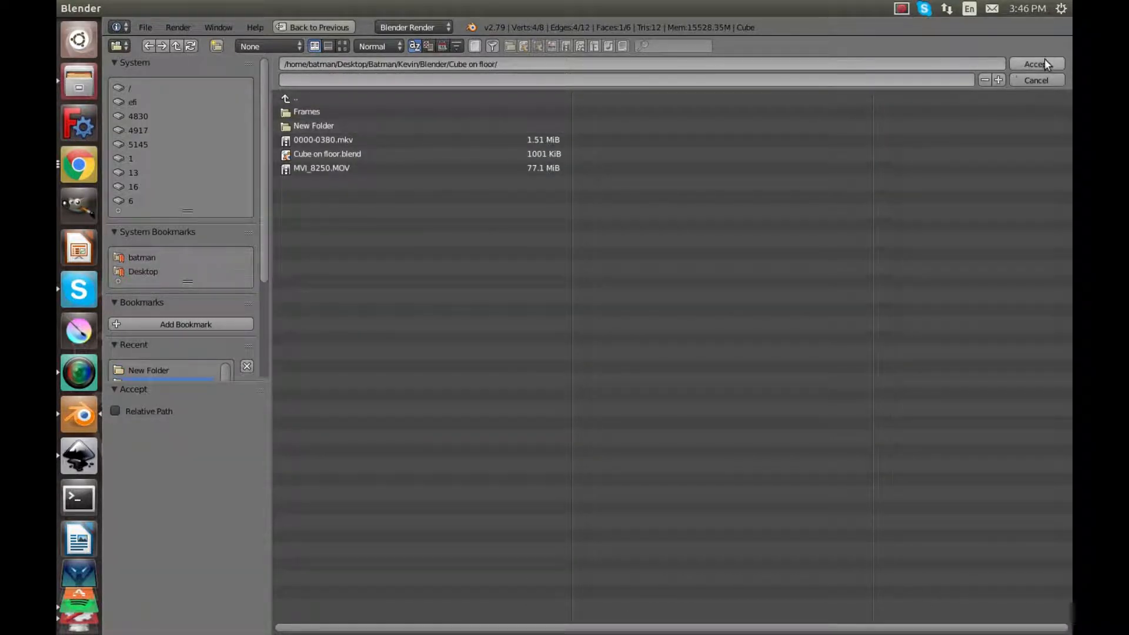
click(348, 126)
- Create a folder named Movie inside New Folder and accept it as the render output folder
click(215, 46)
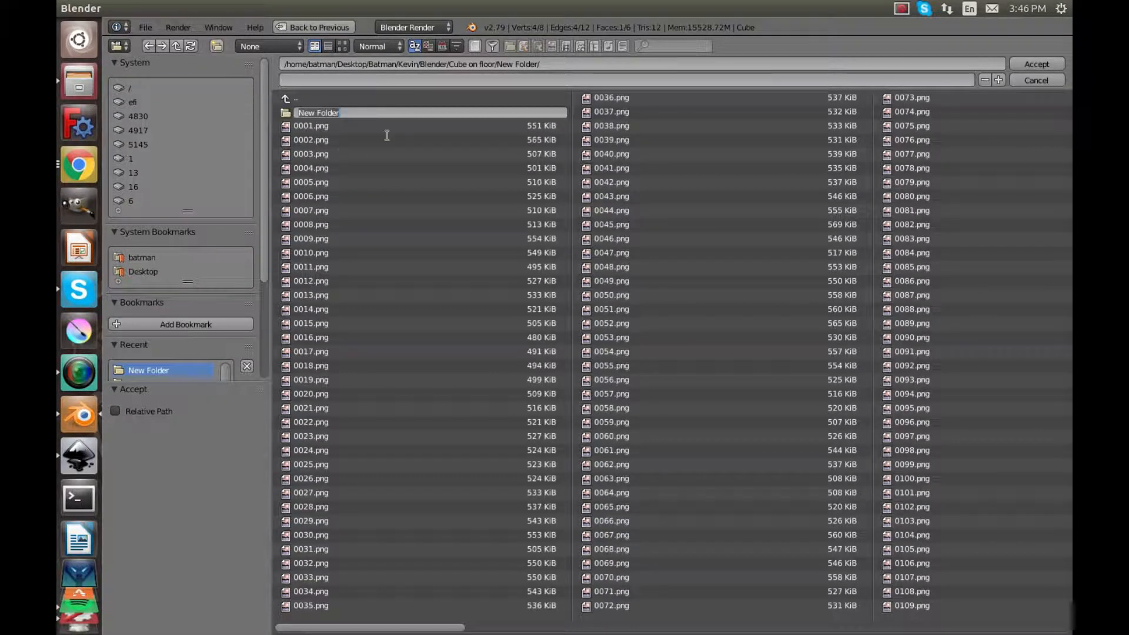
text(M)
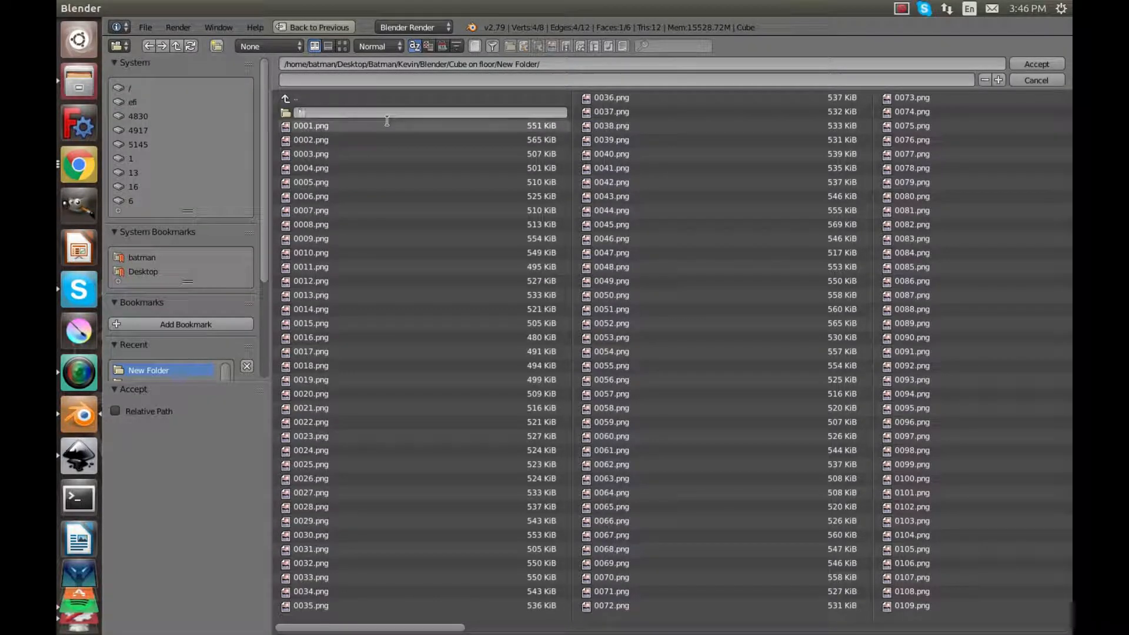
text(ovie)
key(Return)
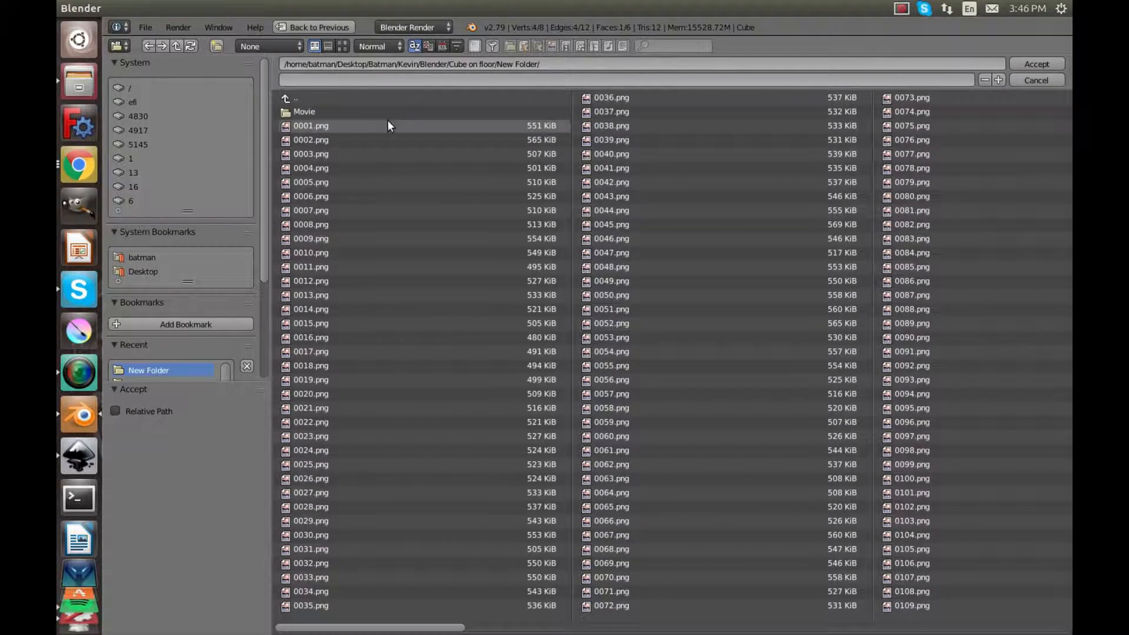
click(337, 112)
click(1029, 65)
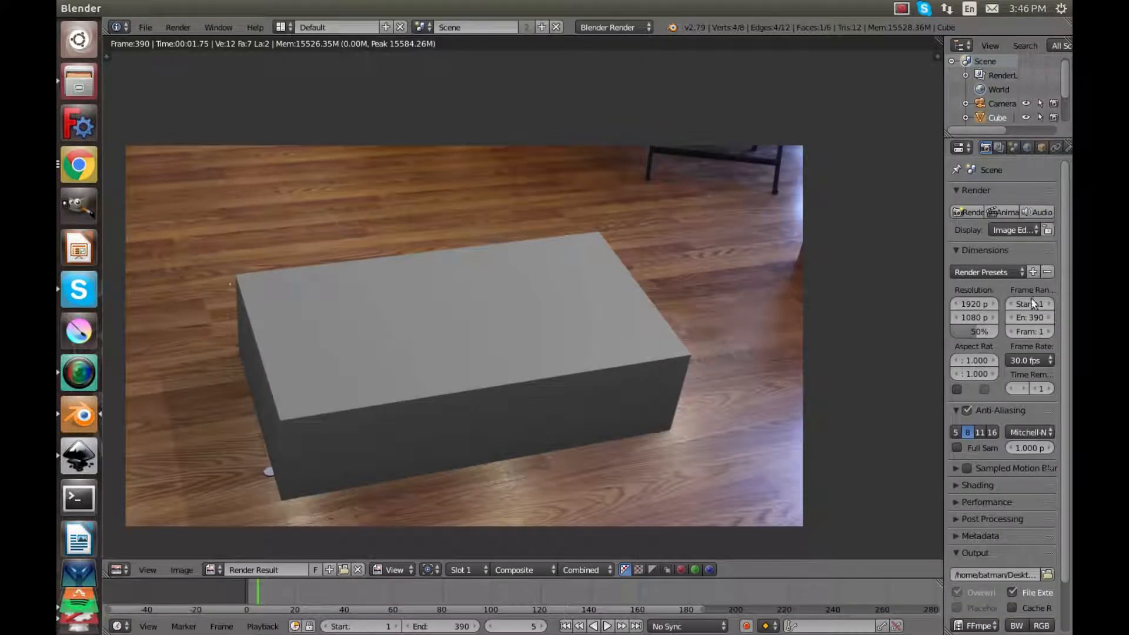
scroll(1003, 498, down, 3)
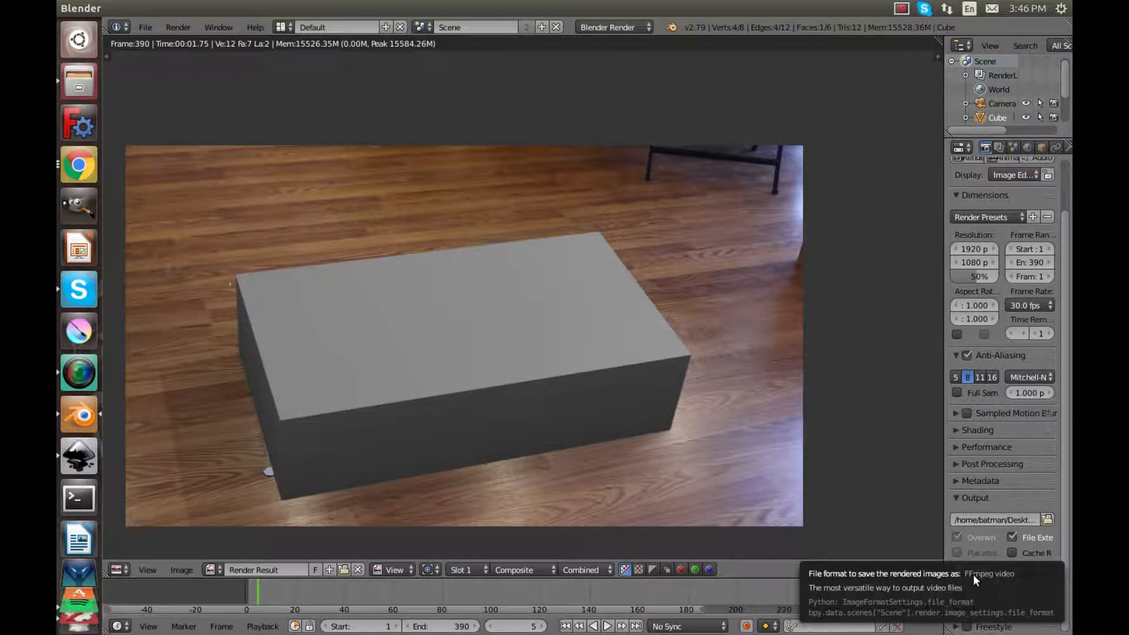
scroll(984, 386, up, 3)
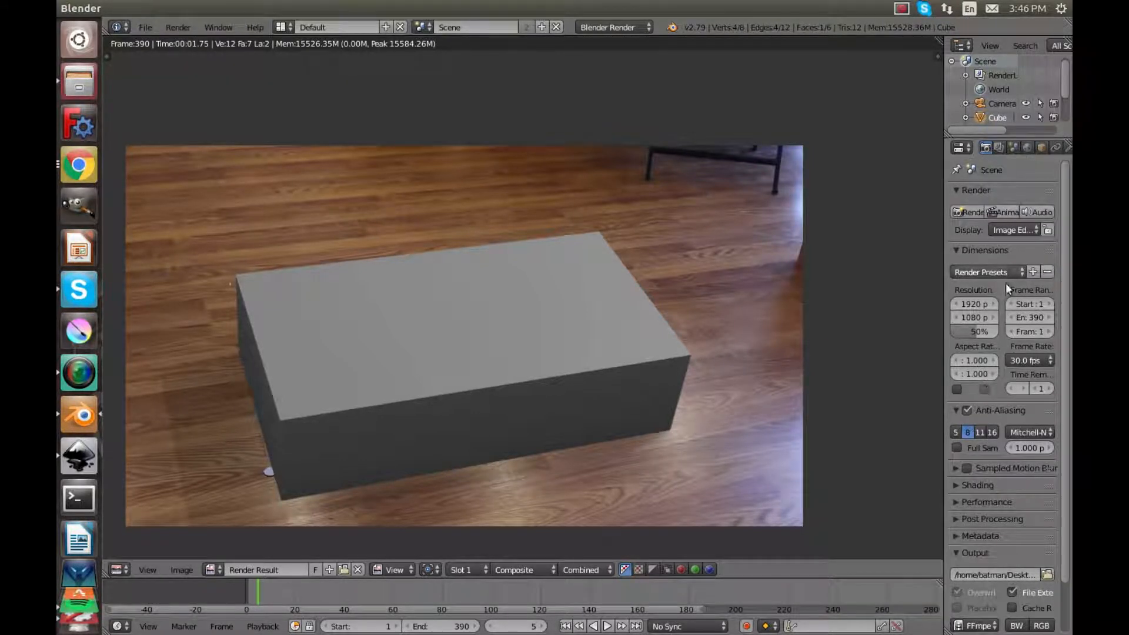
click(999, 213)
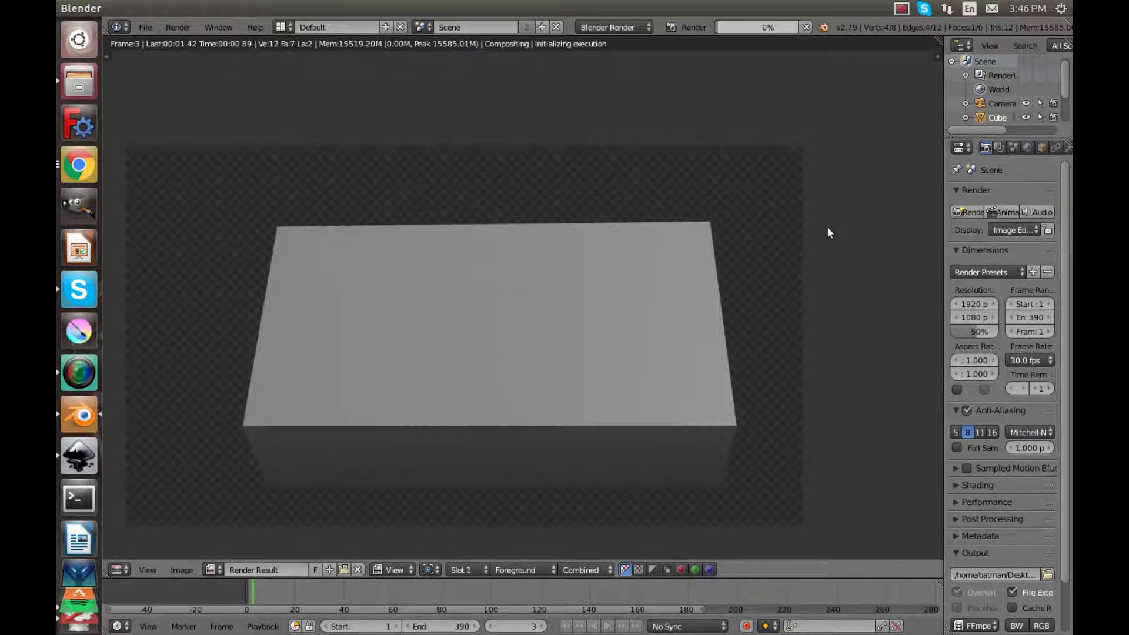
key(Escape)
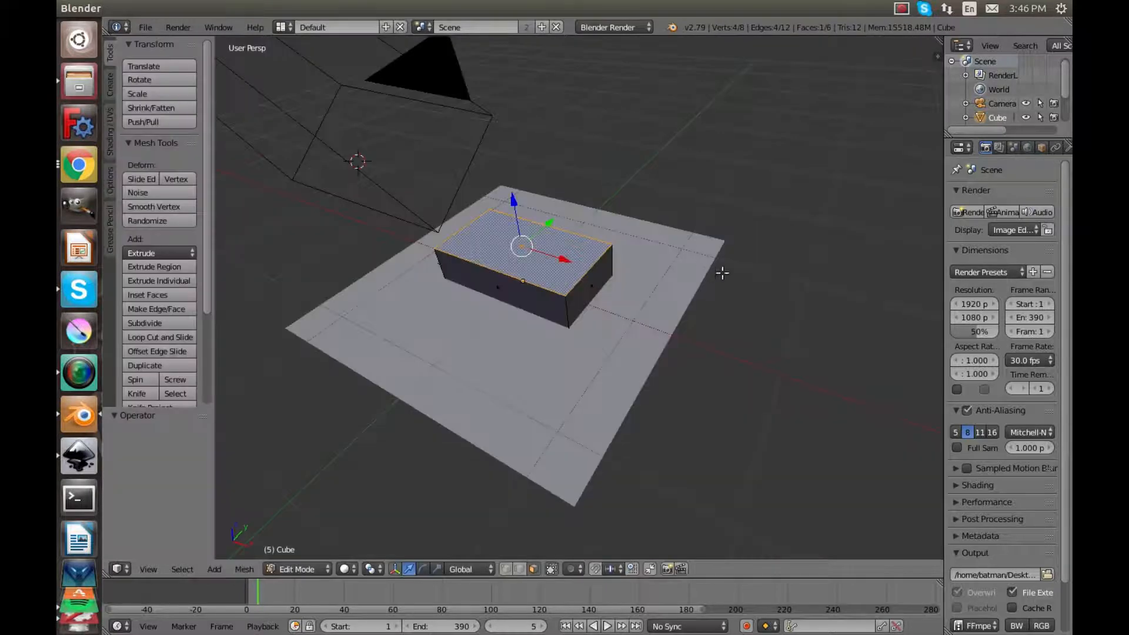
scroll(1059, 488, down, 2)
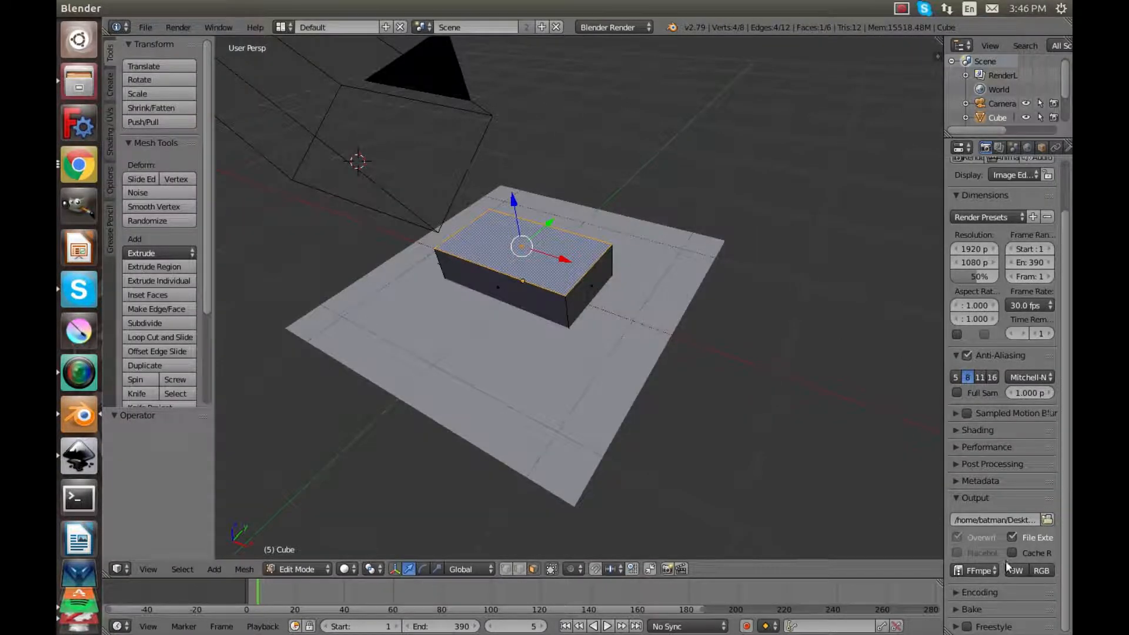
scroll(1006, 302, up, 2)
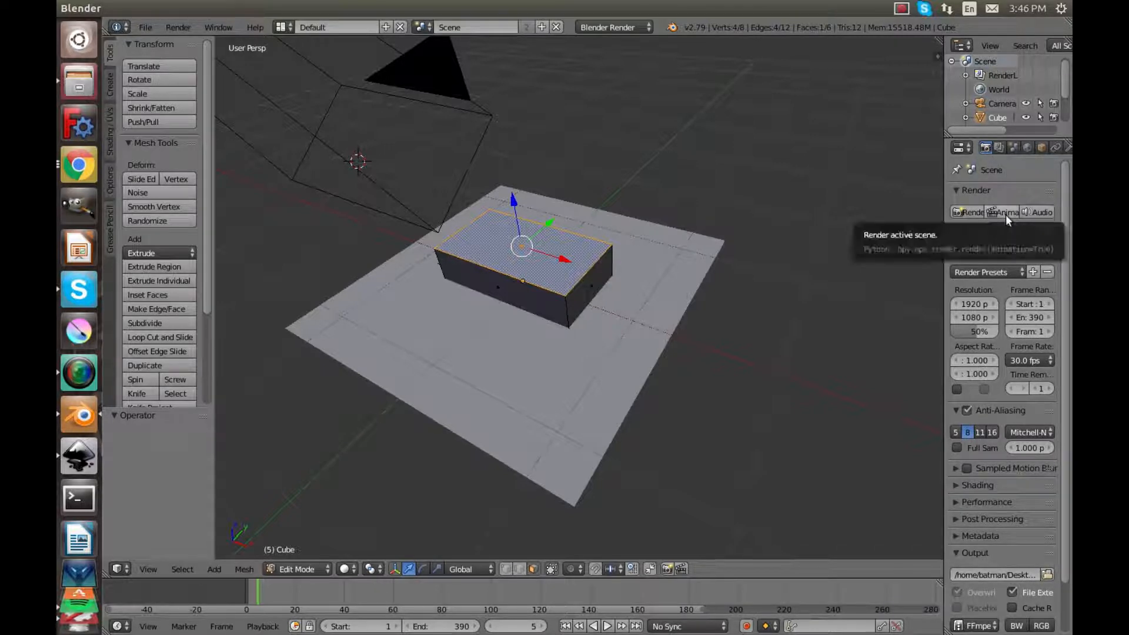
click(1000, 272)
click(994, 266)
click(1007, 212)
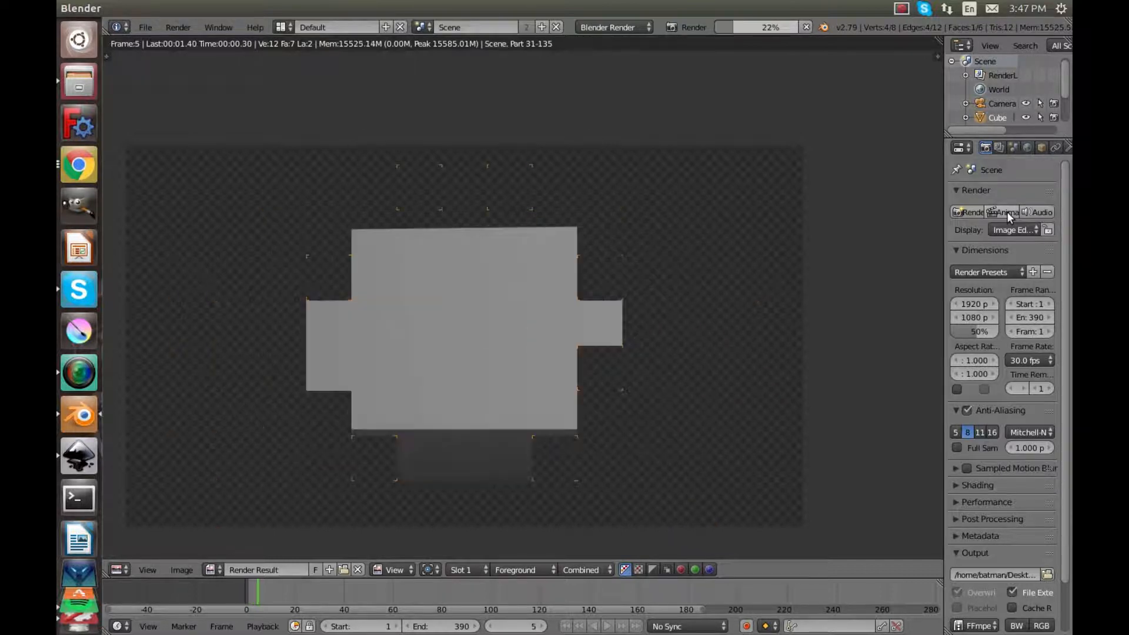
key(Escape)
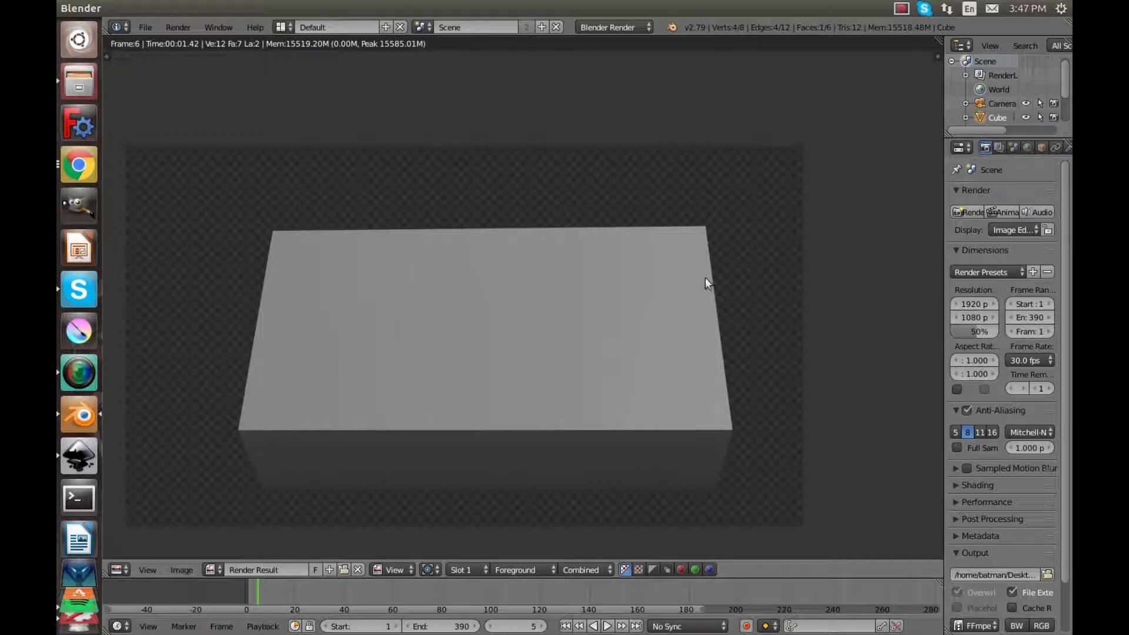
key(Escape)
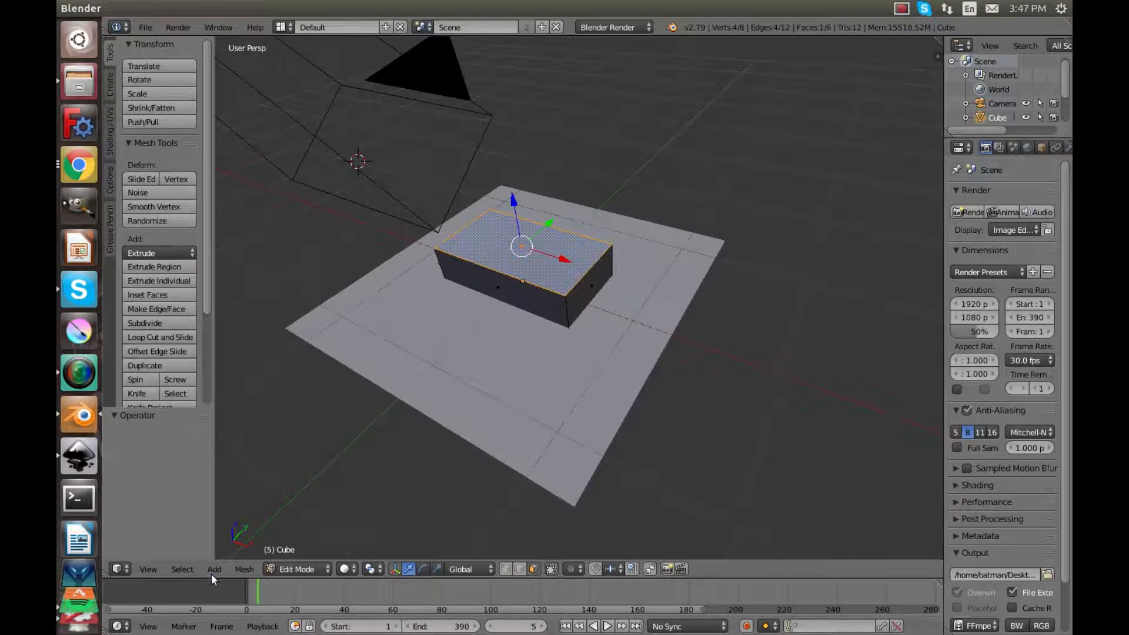
- Change the main area to the Movie Clip Editor and switch the screen layout to Video Editing
click(126, 568)
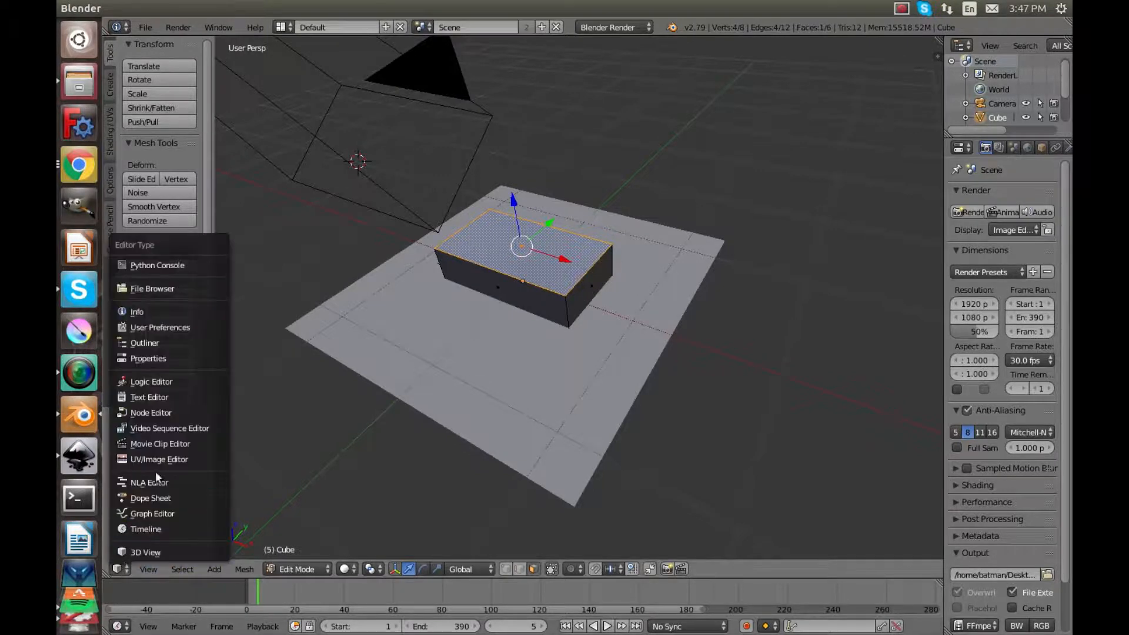
click(176, 450)
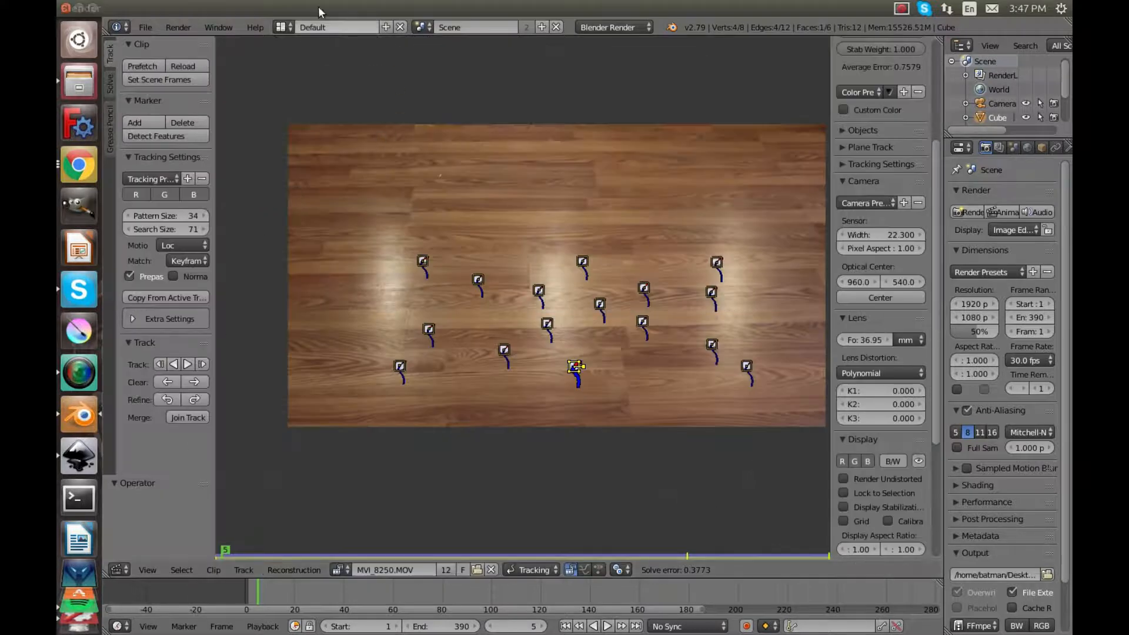
click(282, 27)
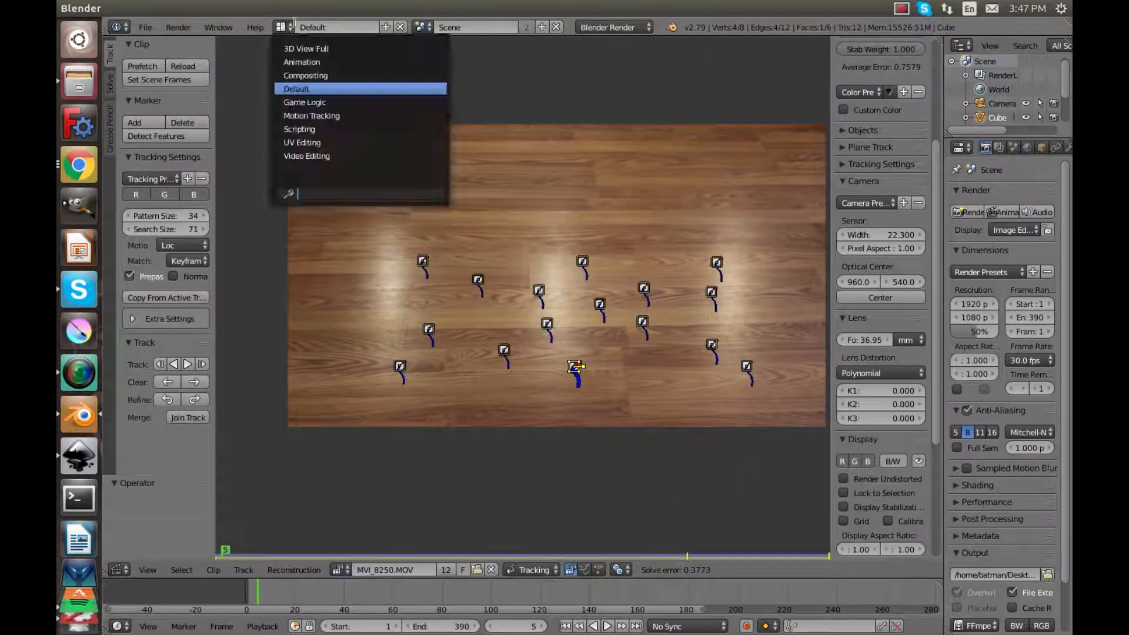
click(332, 160)
scroll(291, 464, down, 20)
scroll(500, 414, up, 9)
scroll(343, 442, up, 6)
middle_drag(302, 442, 735, 432)
scroll(558, 508, up, 4)
scroll(557, 514, up, 5)
middle_drag(563, 506, 272, 432)
- Set the current frame to 1 in the timeline
click(489, 629)
click(488, 629)
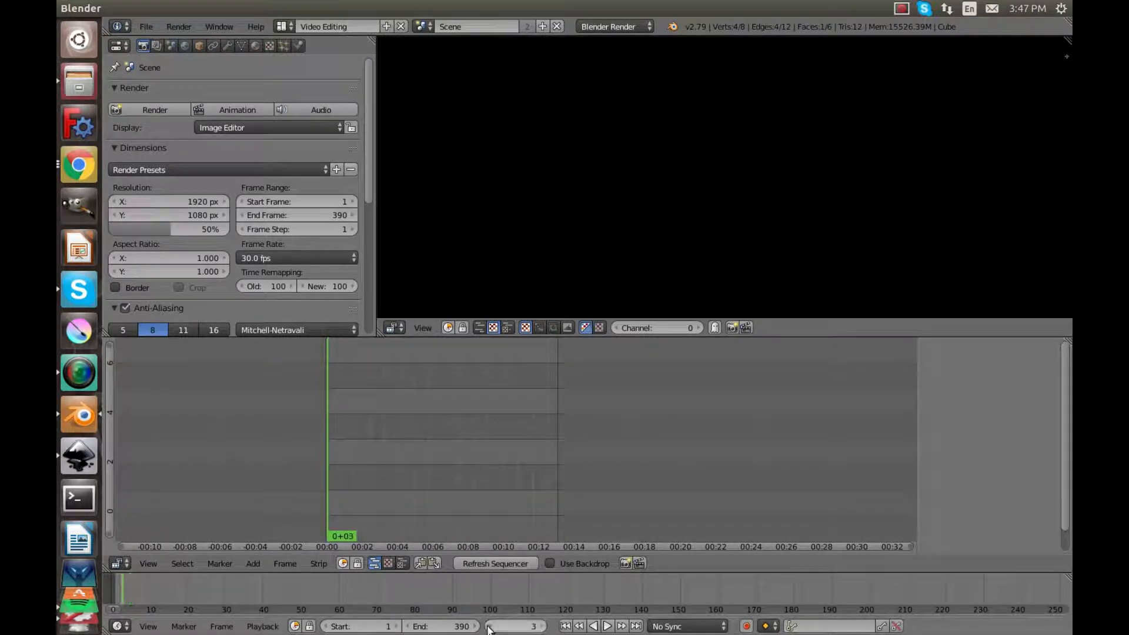
click(489, 628)
click(542, 628)
- Start adding an image strip to the sequencer and browse from the Desktop to the Cube on floor folder
click(248, 563)
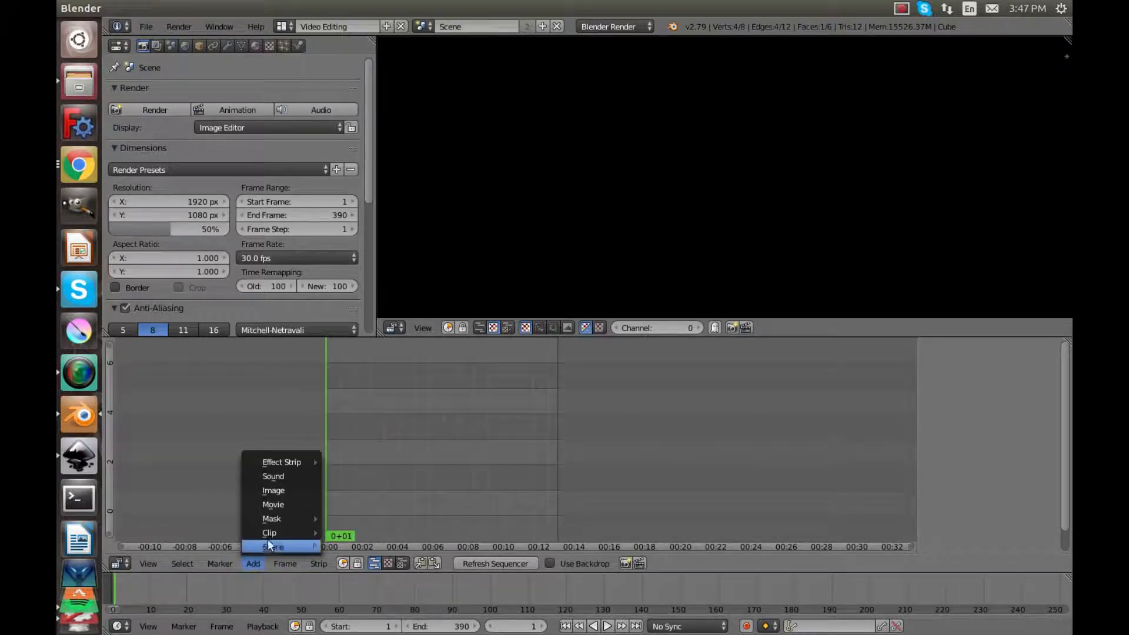
click(290, 492)
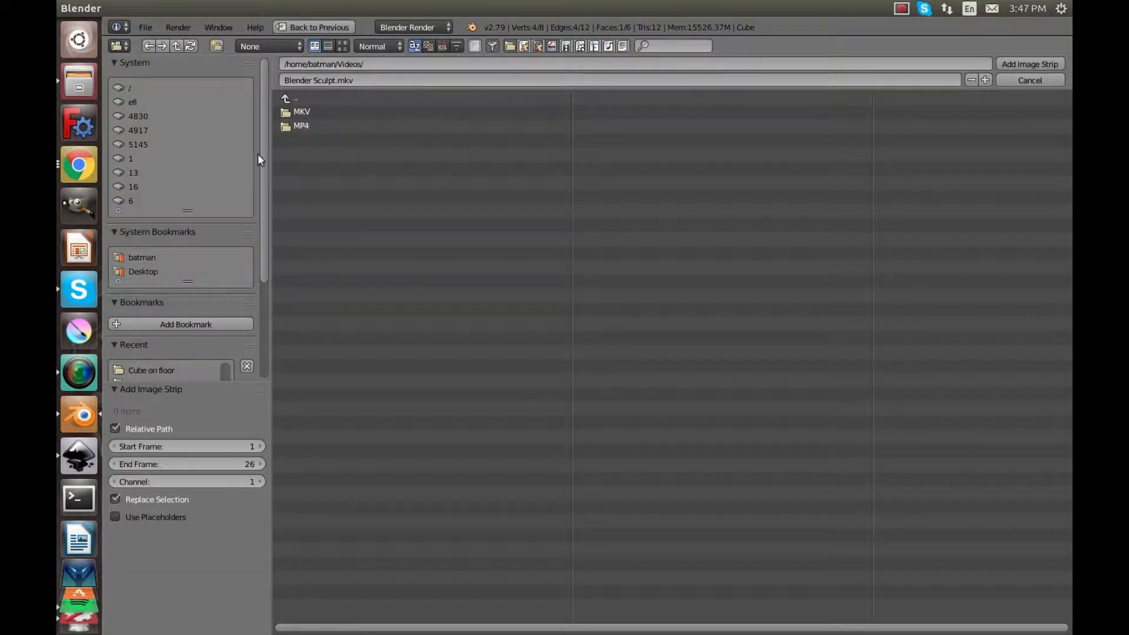
click(166, 272)
click(333, 123)
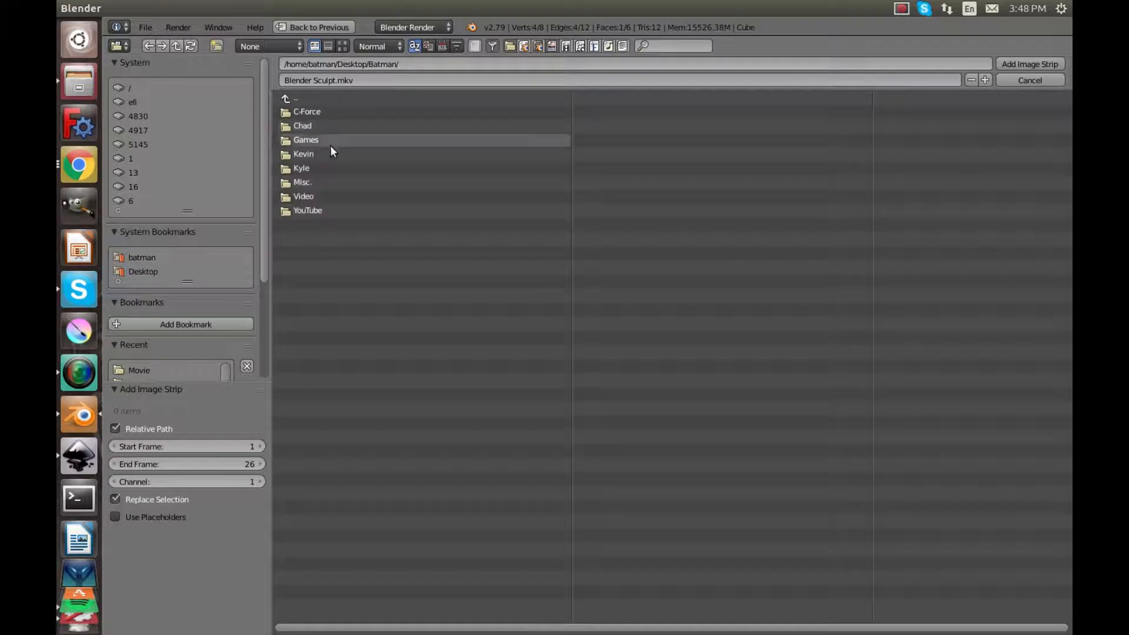
click(330, 155)
click(321, 113)
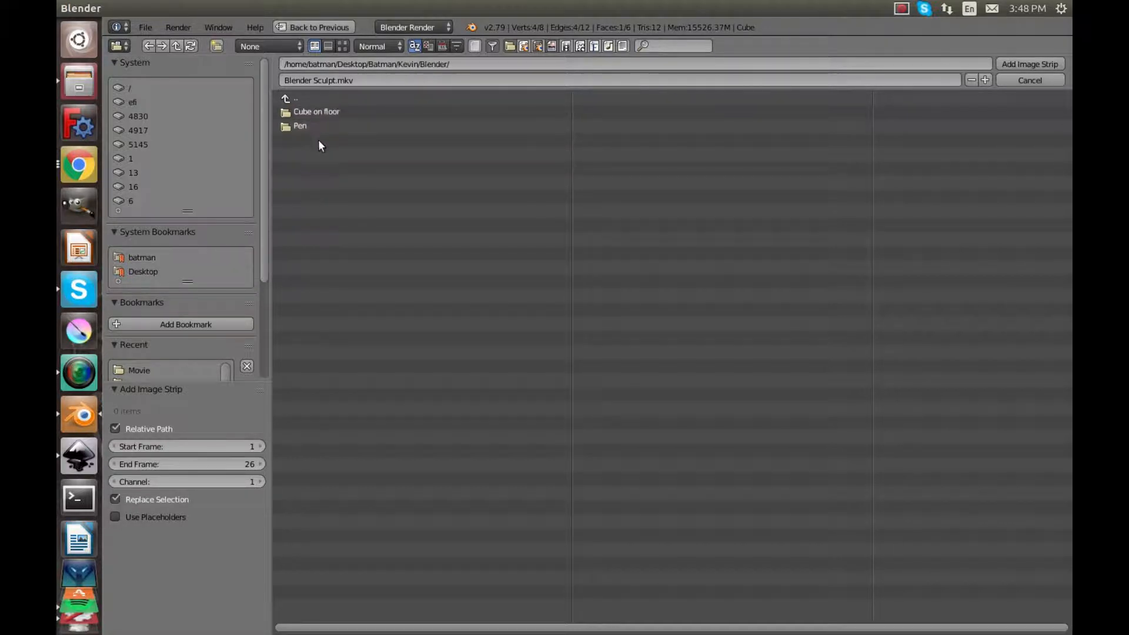
click(313, 113)
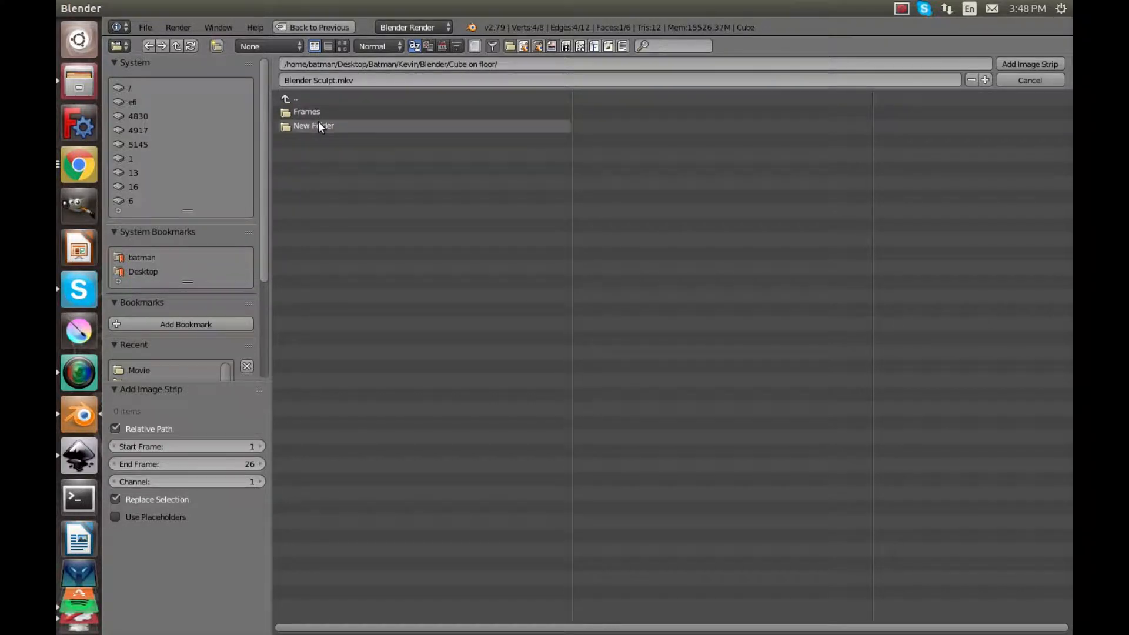
- Add all rendered PNG frames from New Folder as one image strip and play back part of the sequence
click(319, 125)
click(317, 111)
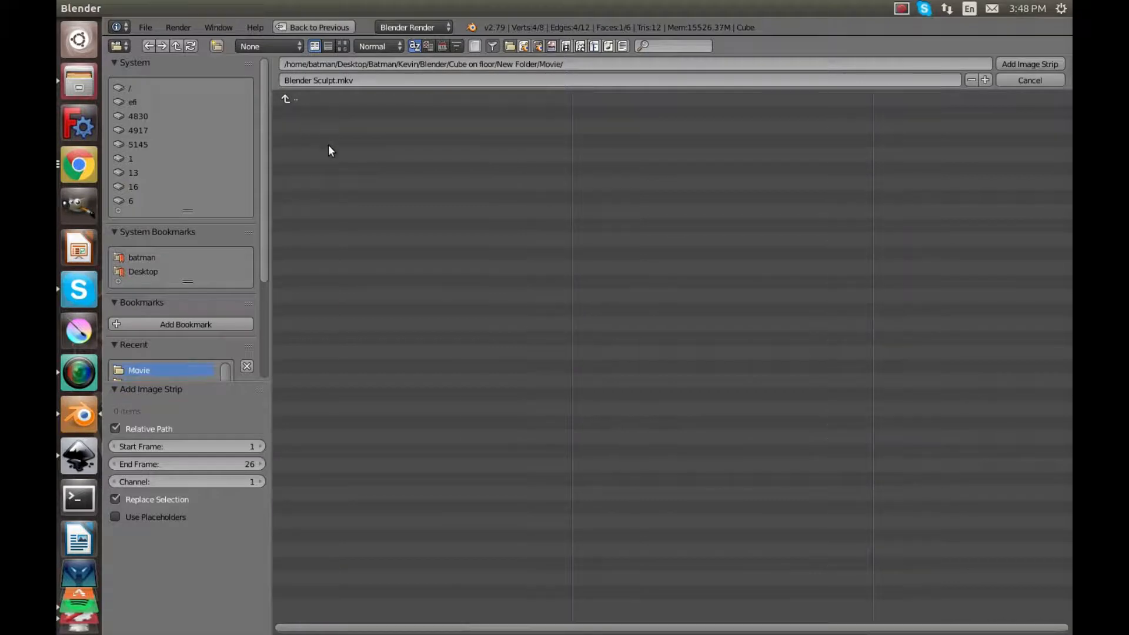
click(297, 99)
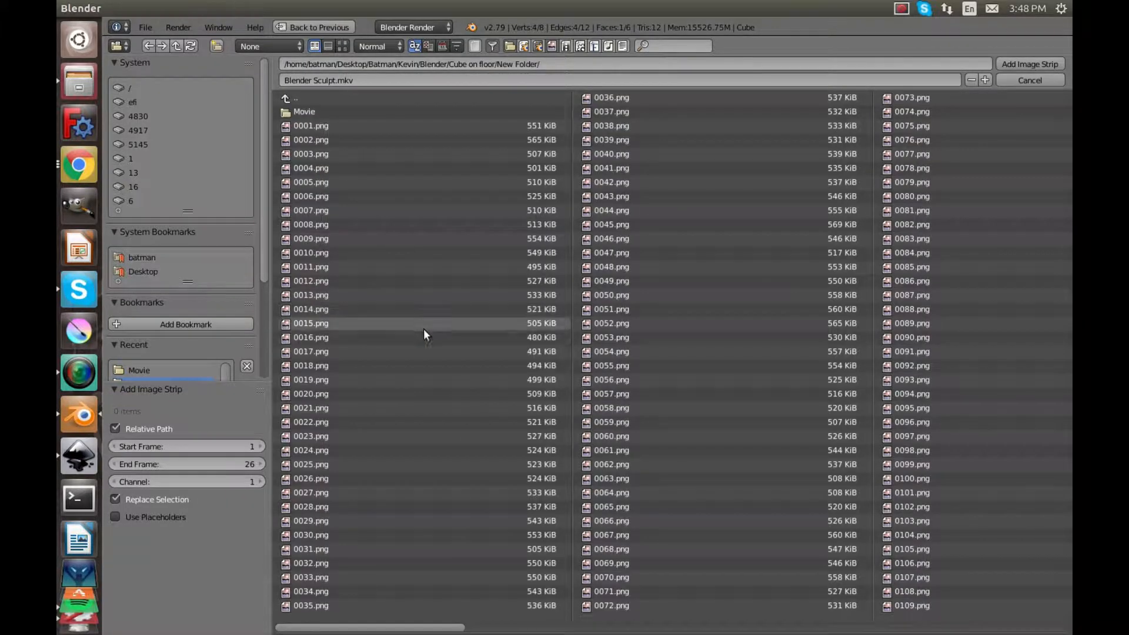
key(a)
click(1021, 67)
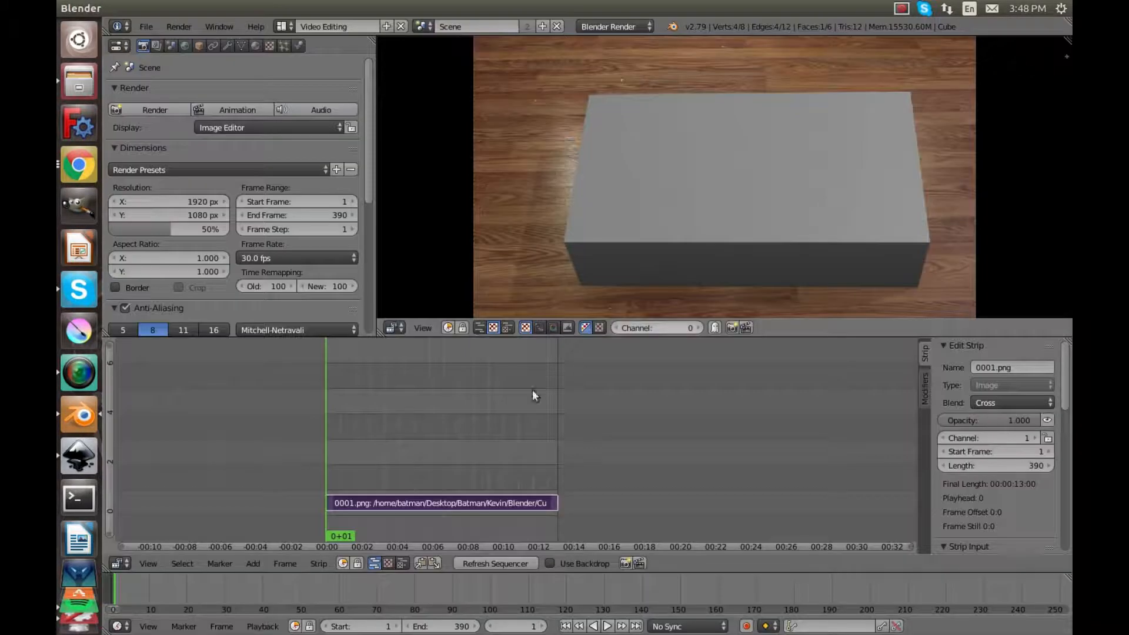
click(607, 627)
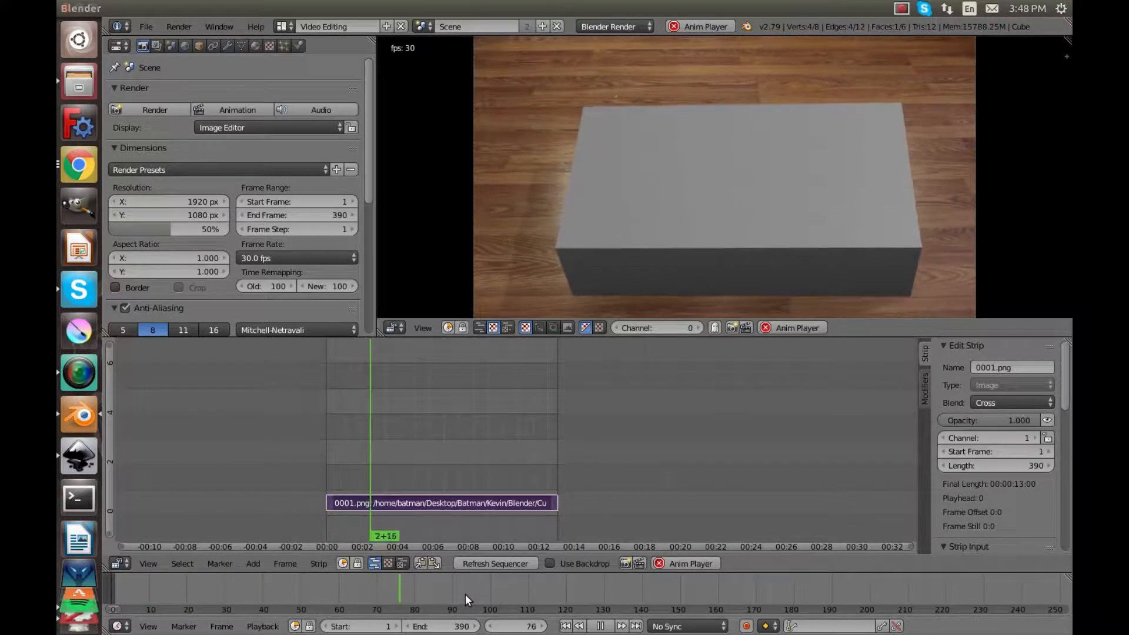
key(alt+a)
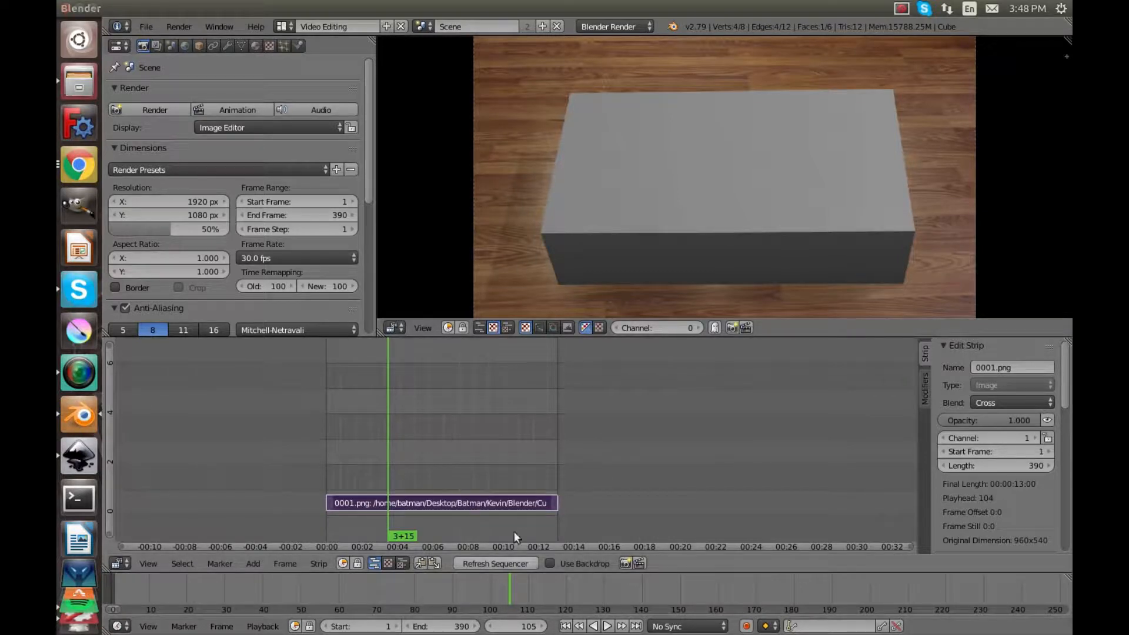
- Switch back to the Default screen layout and render the full animation to the video file
click(285, 27)
click(325, 89)
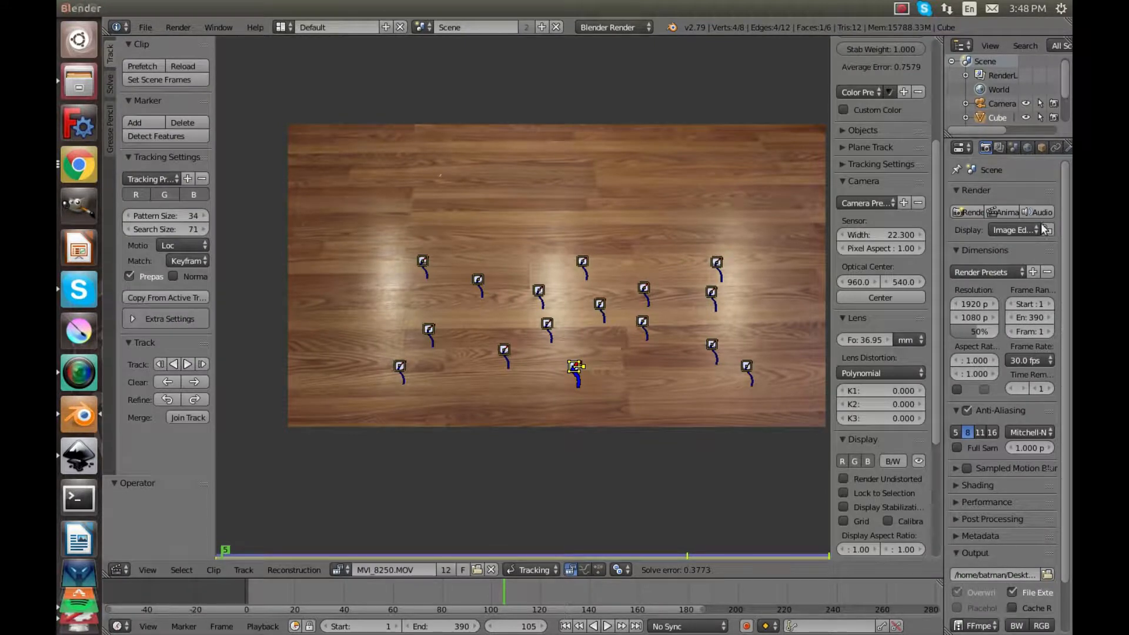
click(1005, 213)
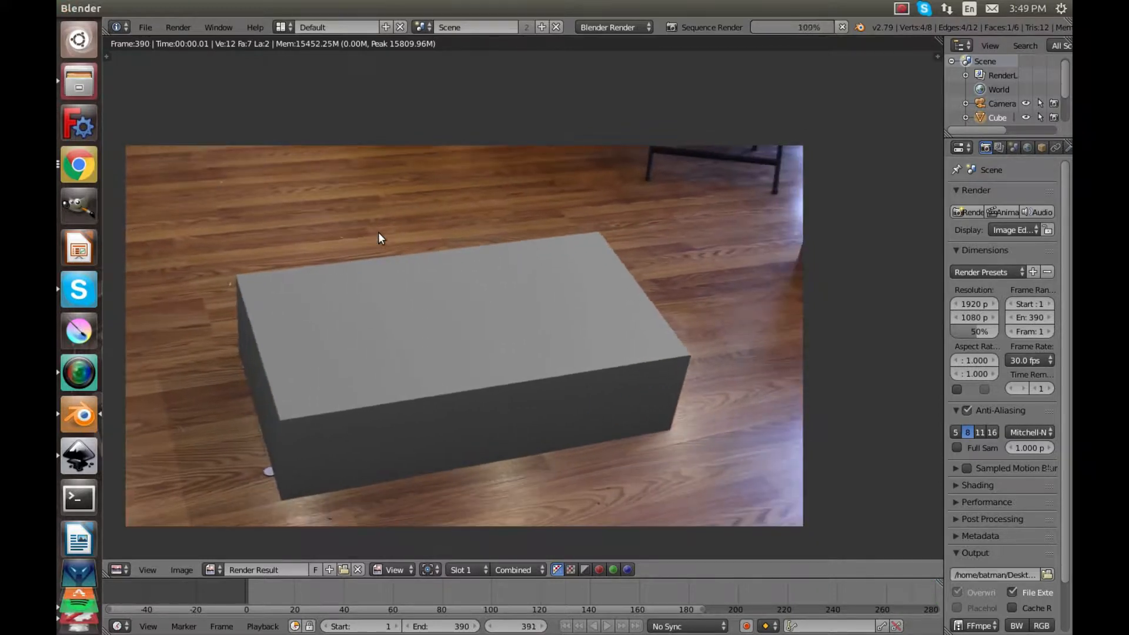
- Switch to the file manager and browse from the Desktop through the Blender folder to Cube on floor
click(79, 82)
click(160, 106)
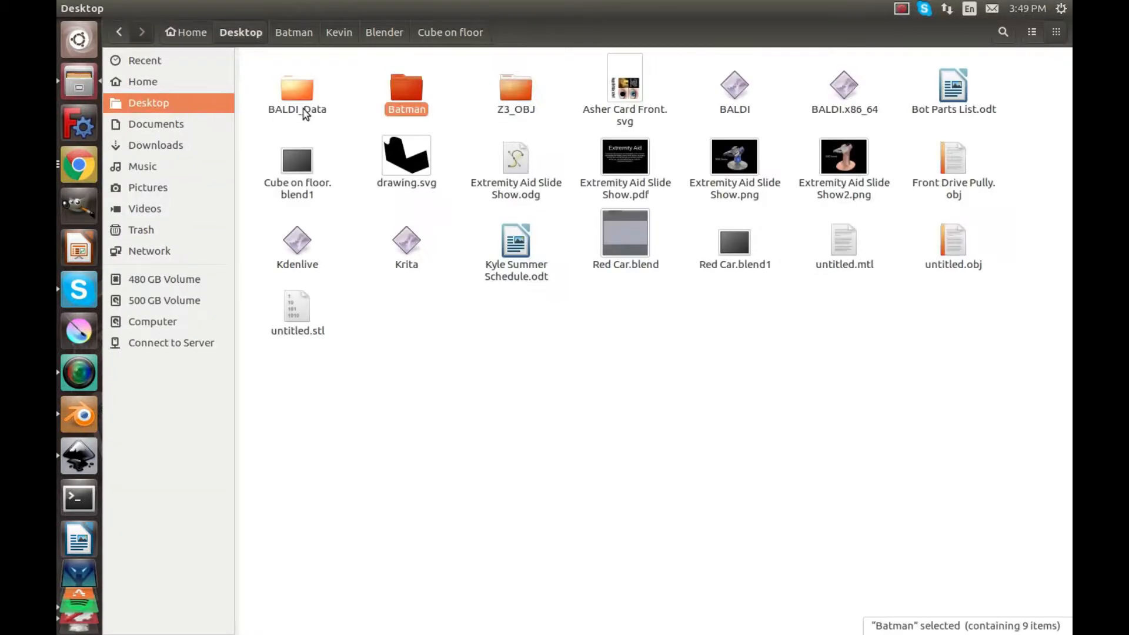
double_click(402, 101)
double_click(632, 81)
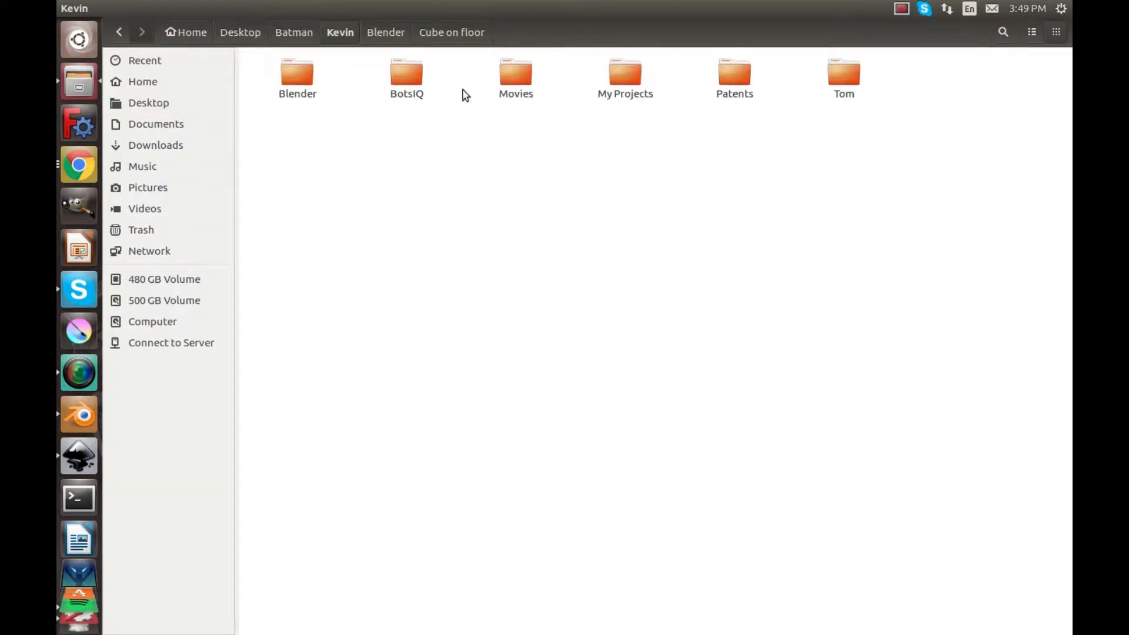
double_click(298, 73)
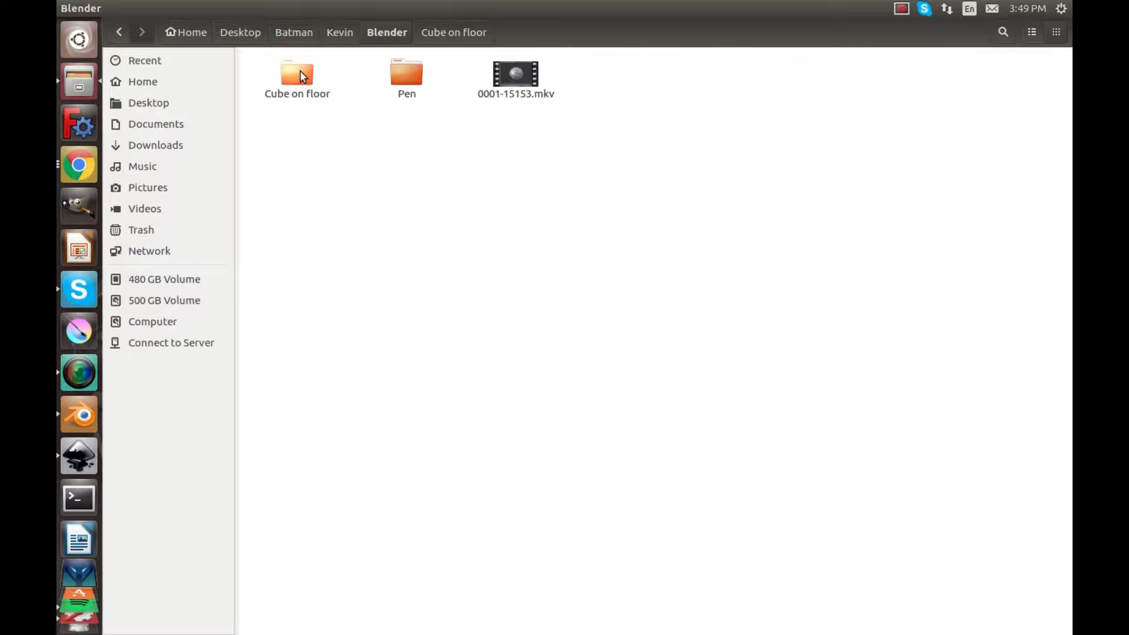
double_click(300, 71)
- Open the rendered video 0001-0390.mkv from the Movie folder inside New Folder and replay it
double_click(395, 81)
double_click(297, 71)
double_click(305, 62)
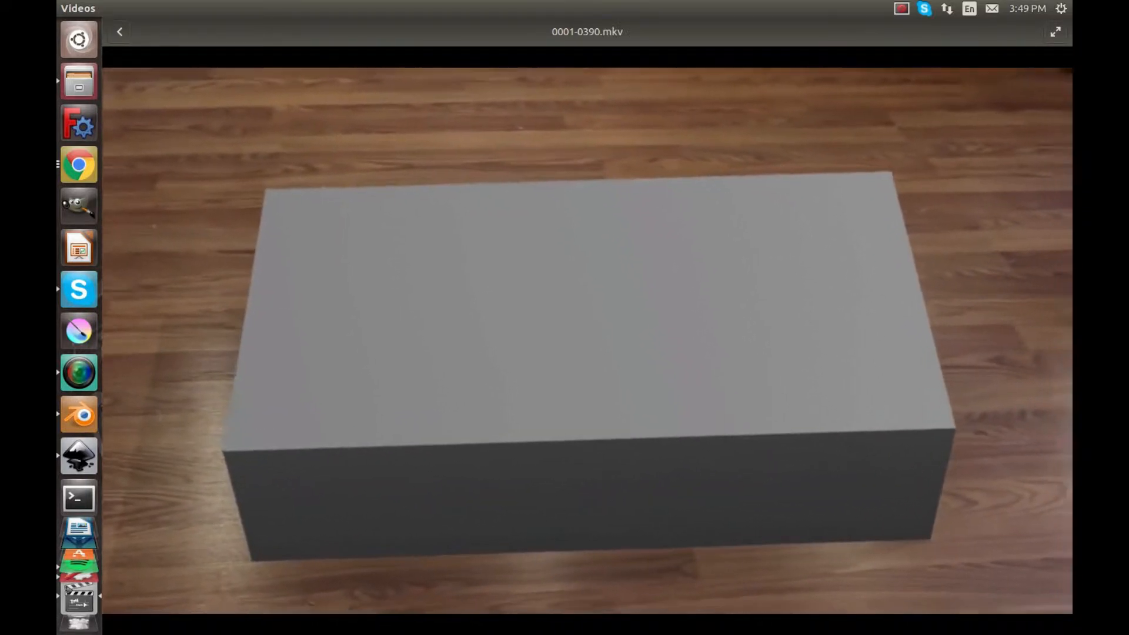
mouse_move(563, 281)
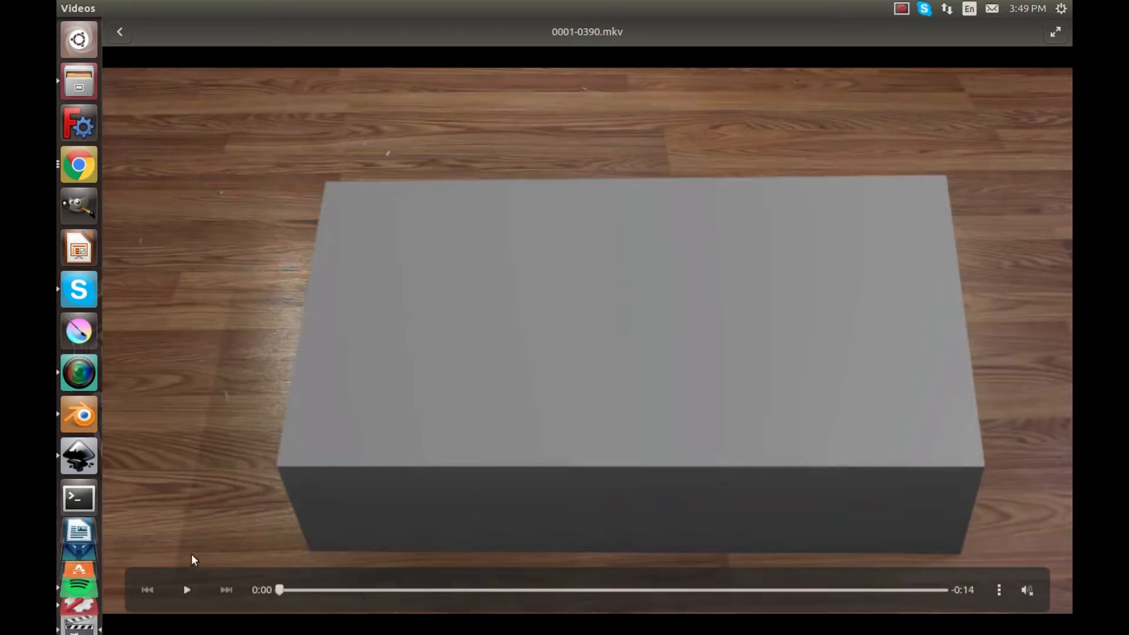
click(187, 589)
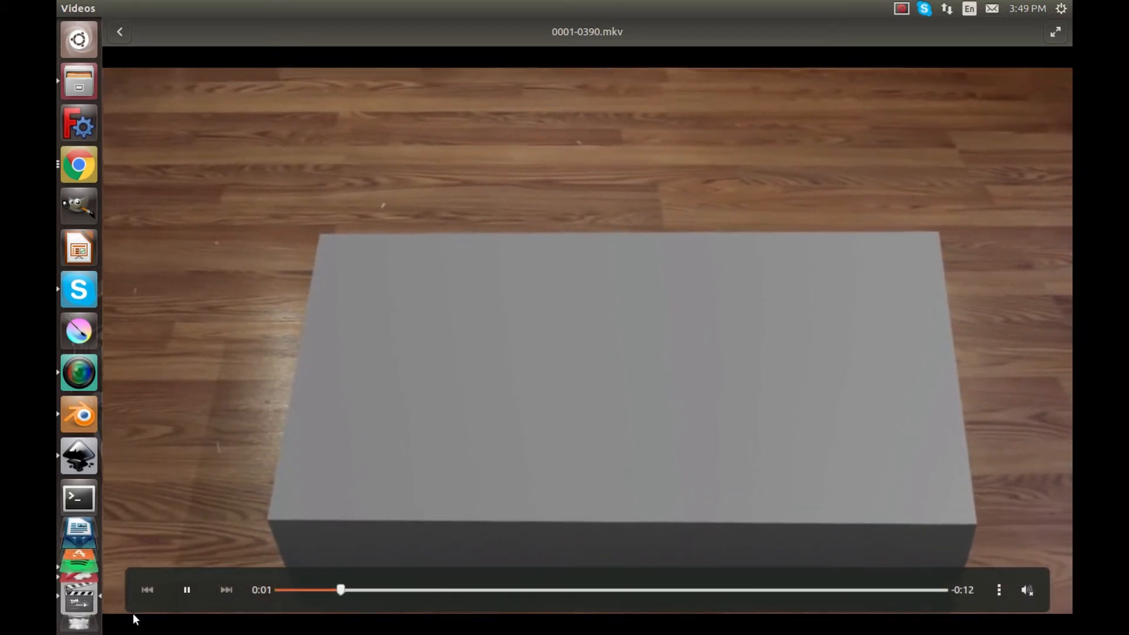